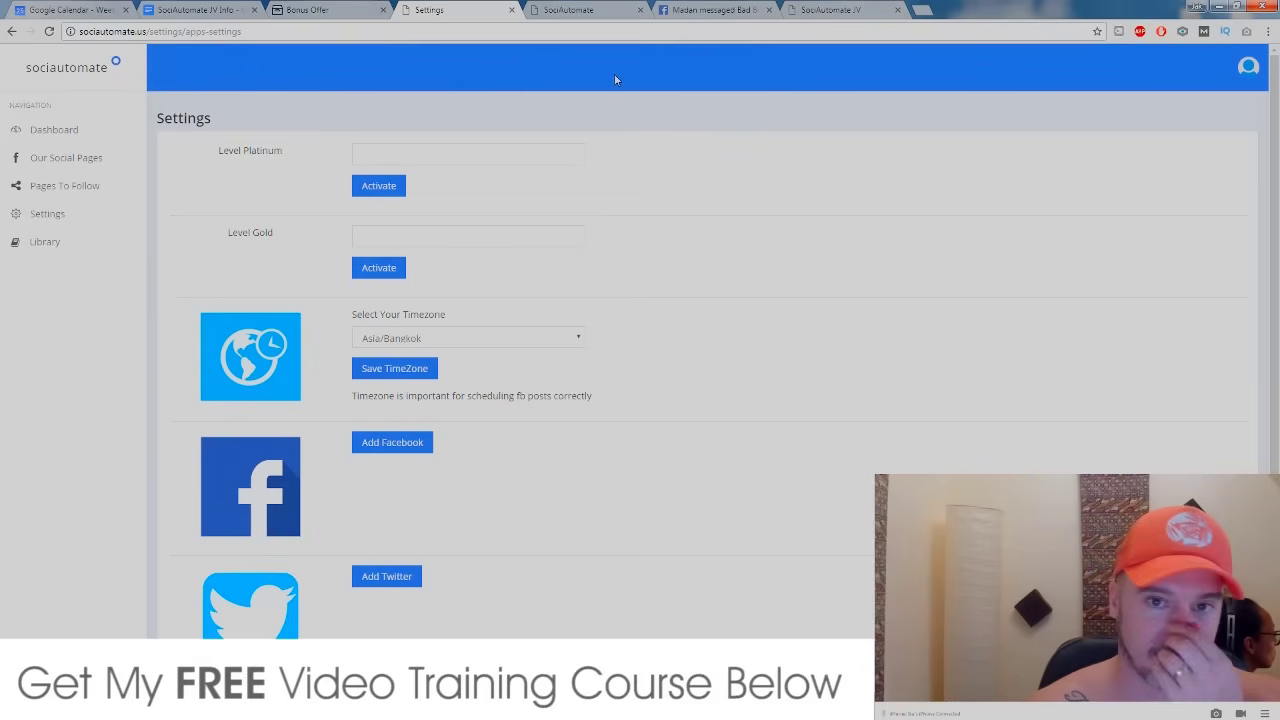
Switch to the Bonus Offer page and scroll past the description and demo video to Bonus #1
left_click(345, 10)
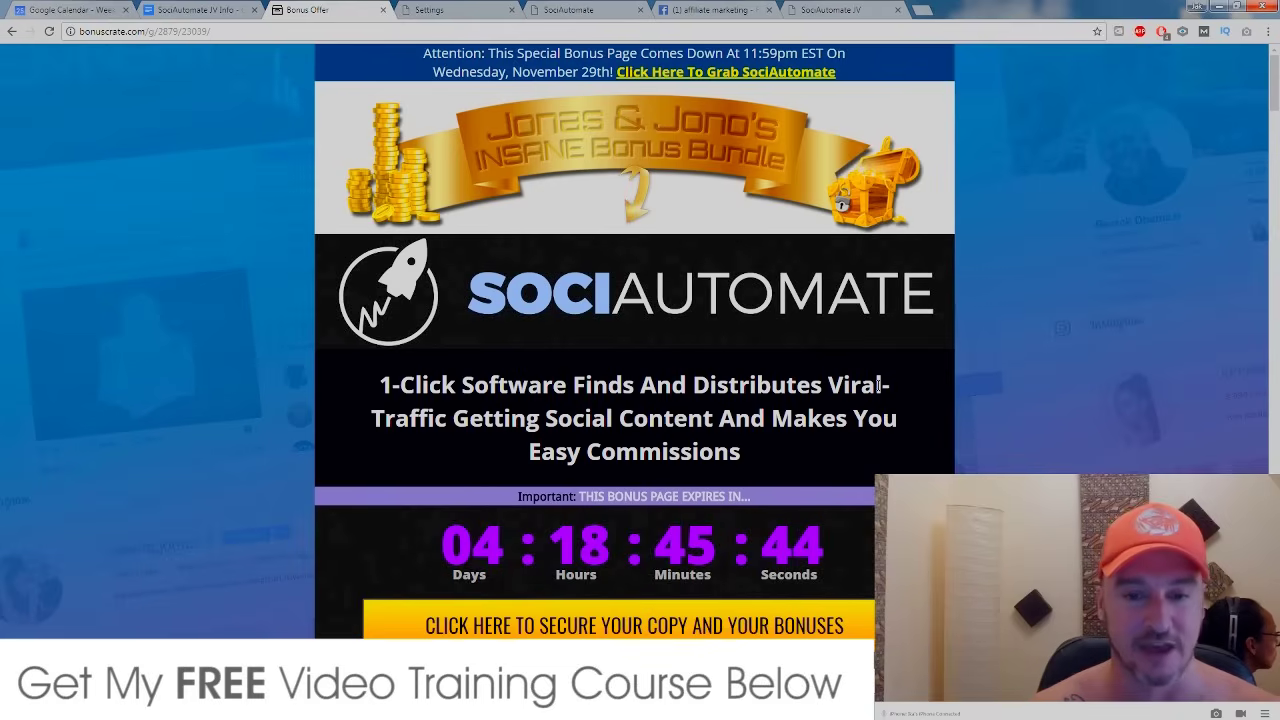
scroll(880, 385, "down", 2)
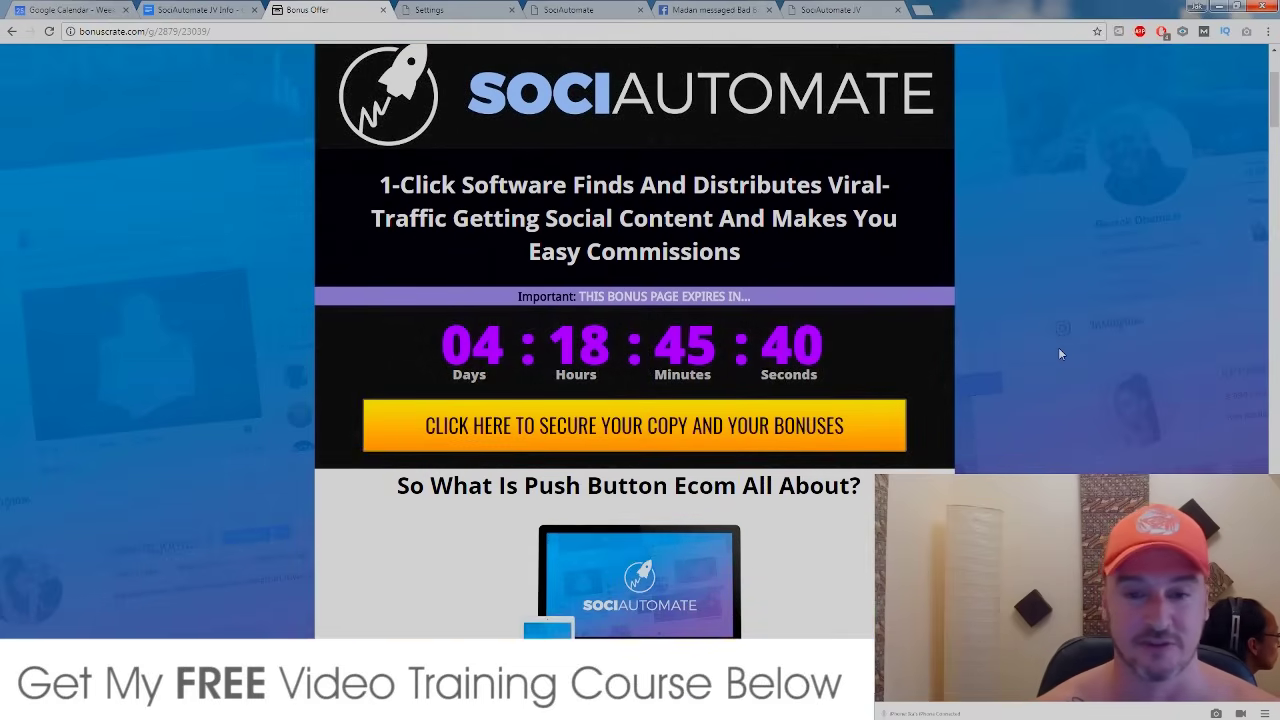
scroll(1060, 353, "down", 1)
scroll(1060, 353, "down", 1)
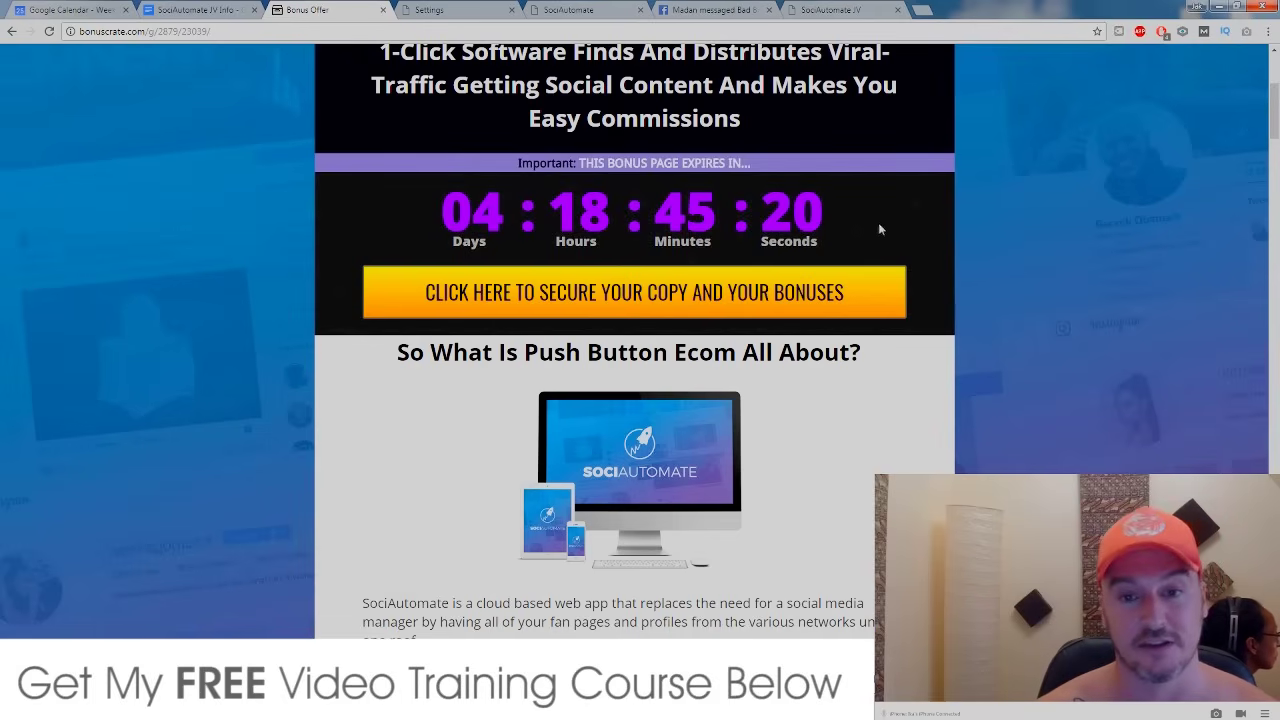
scroll(440, 384, "down", 2)
scroll(440, 384, "down", 3)
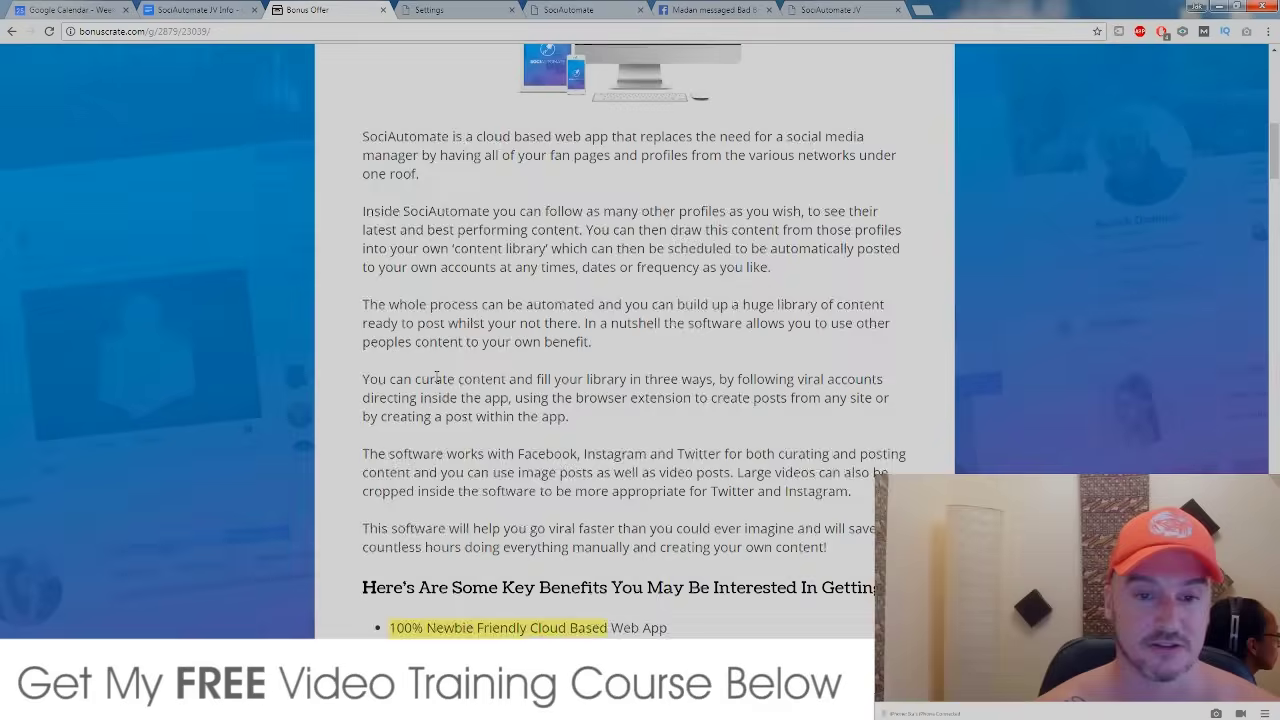
scroll(438, 380, "down", 5)
scroll(435, 378, "down", 1)
scroll(435, 378, "down", 1)
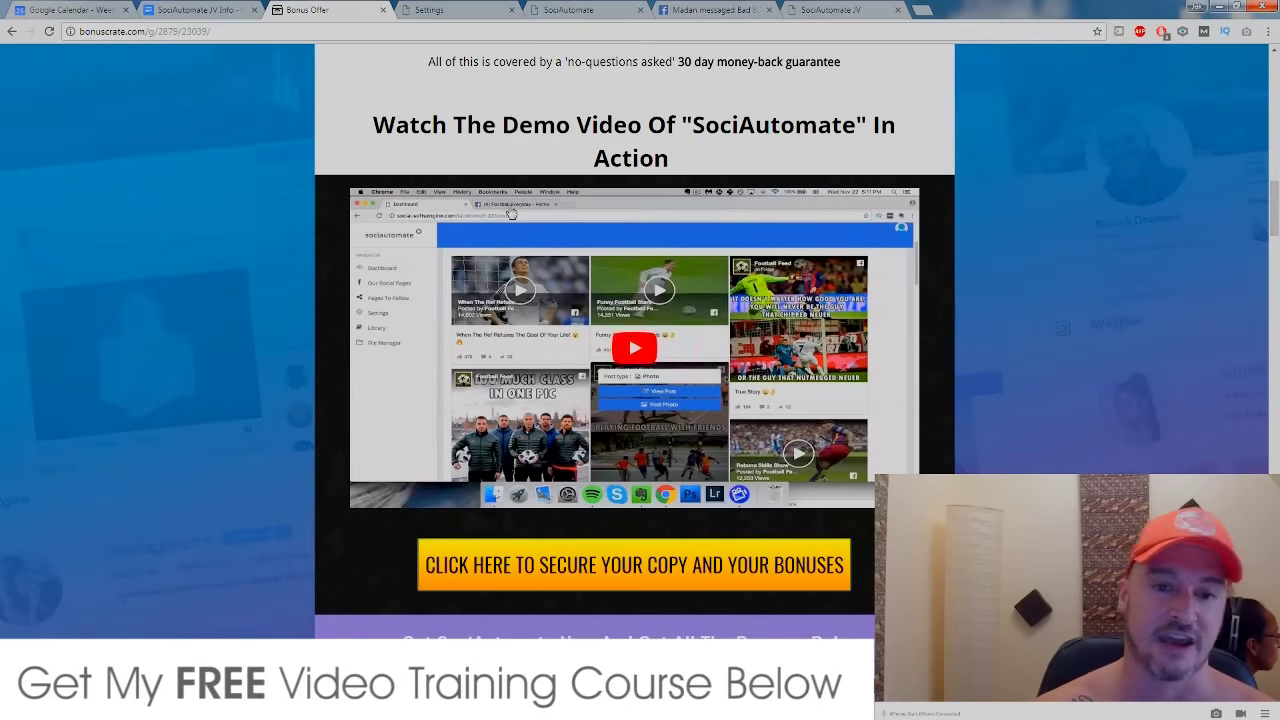
scroll(438, 317, "down", 2)
scroll(438, 317, "down", 1)
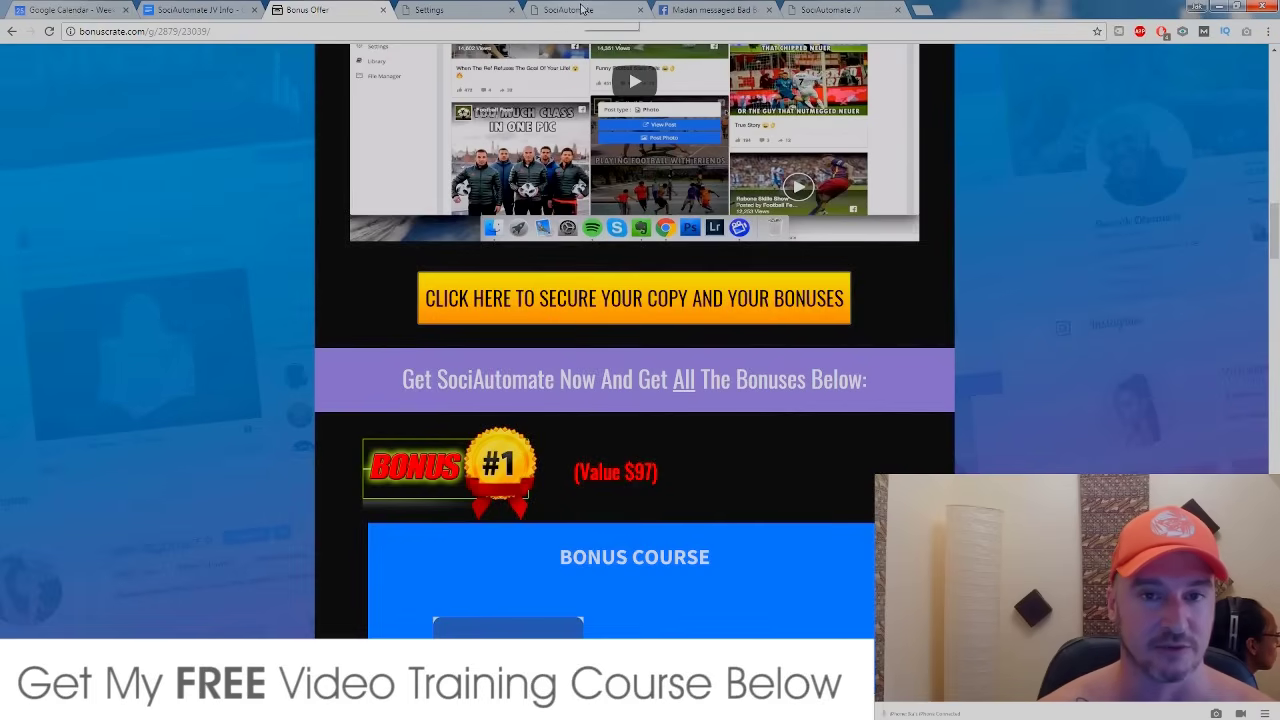
Glance at the SociAutomate sales page, then return to the Bonus Offer page
left_click(490, 10)
left_click(580, 10)
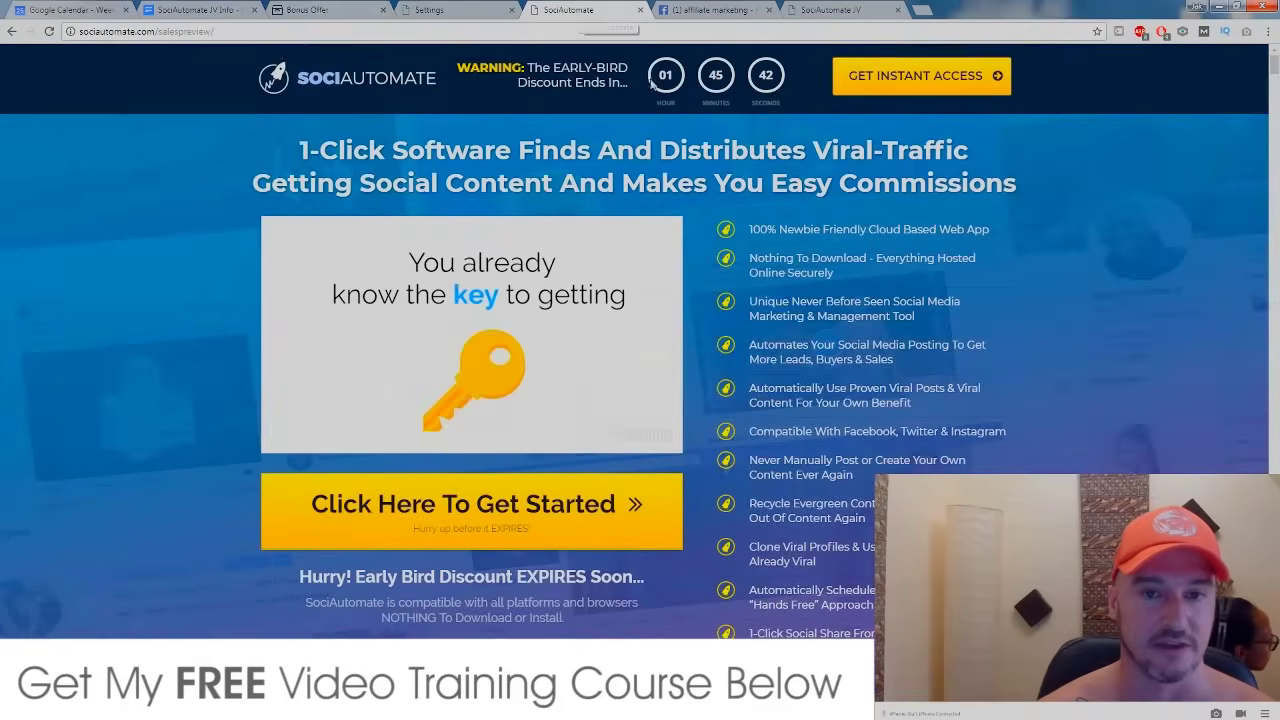
left_click(325, 10)
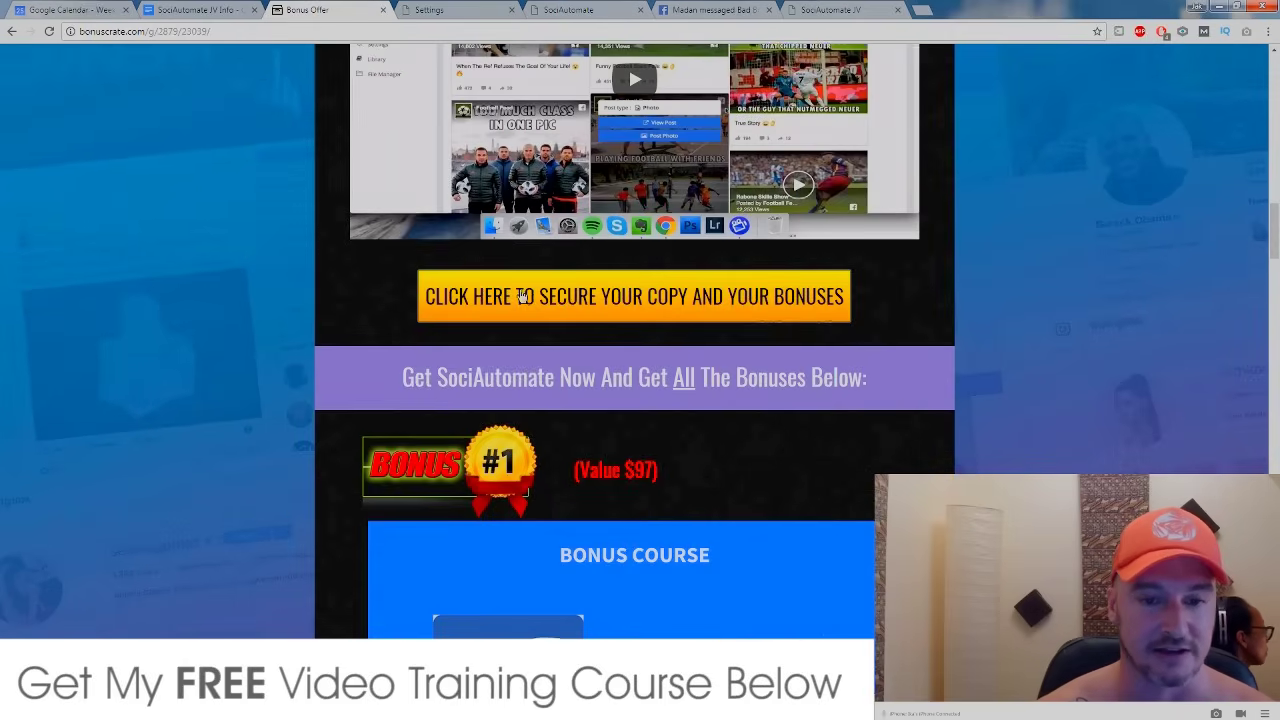
Scroll through Bonus #1 'Adding Your FB Account in Sociautomate' to the Bonus #2 badge
scroll(506, 300, "down", 3)
scroll(365, 329, "down", 2)
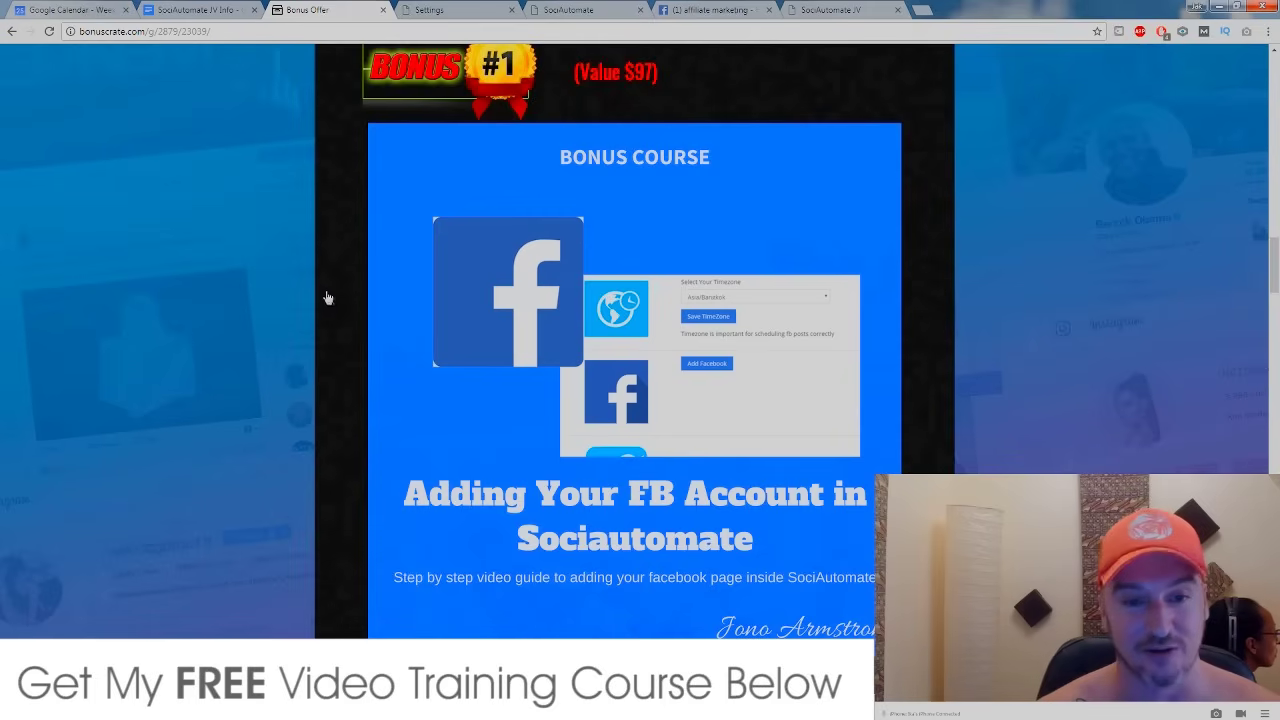
scroll(327, 301, "down", 1)
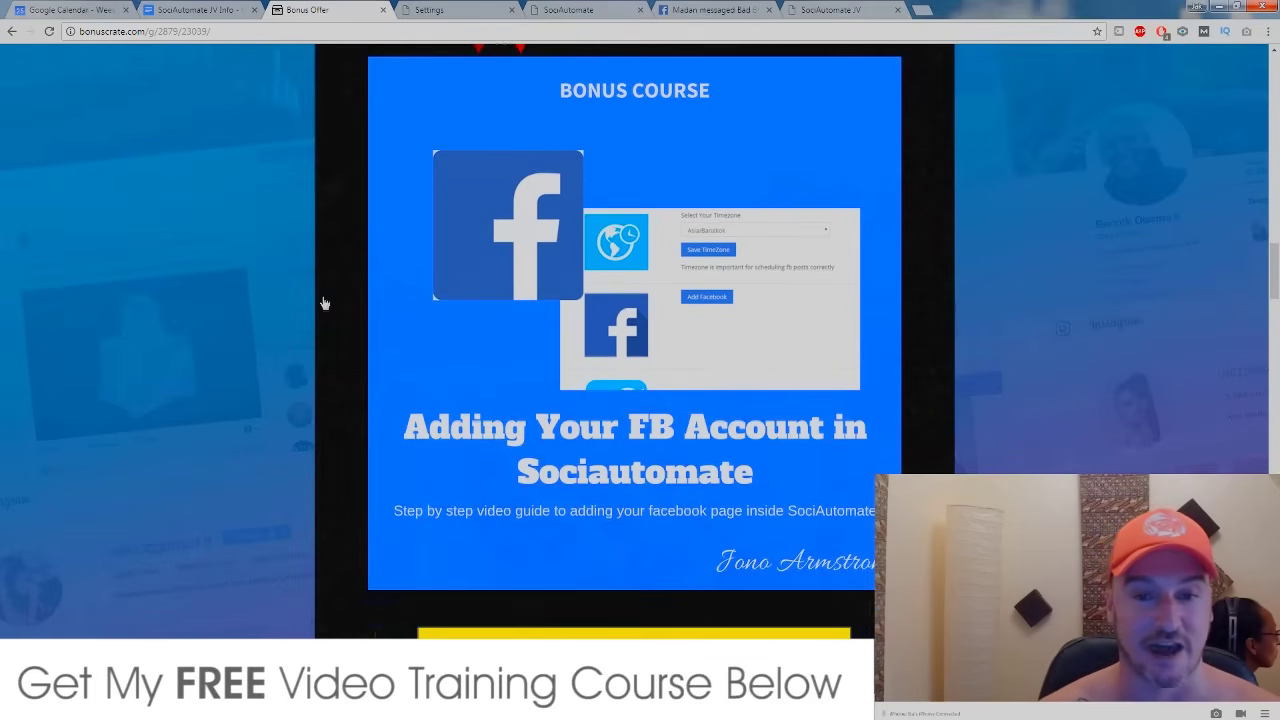
scroll(349, 323, "down", 1)
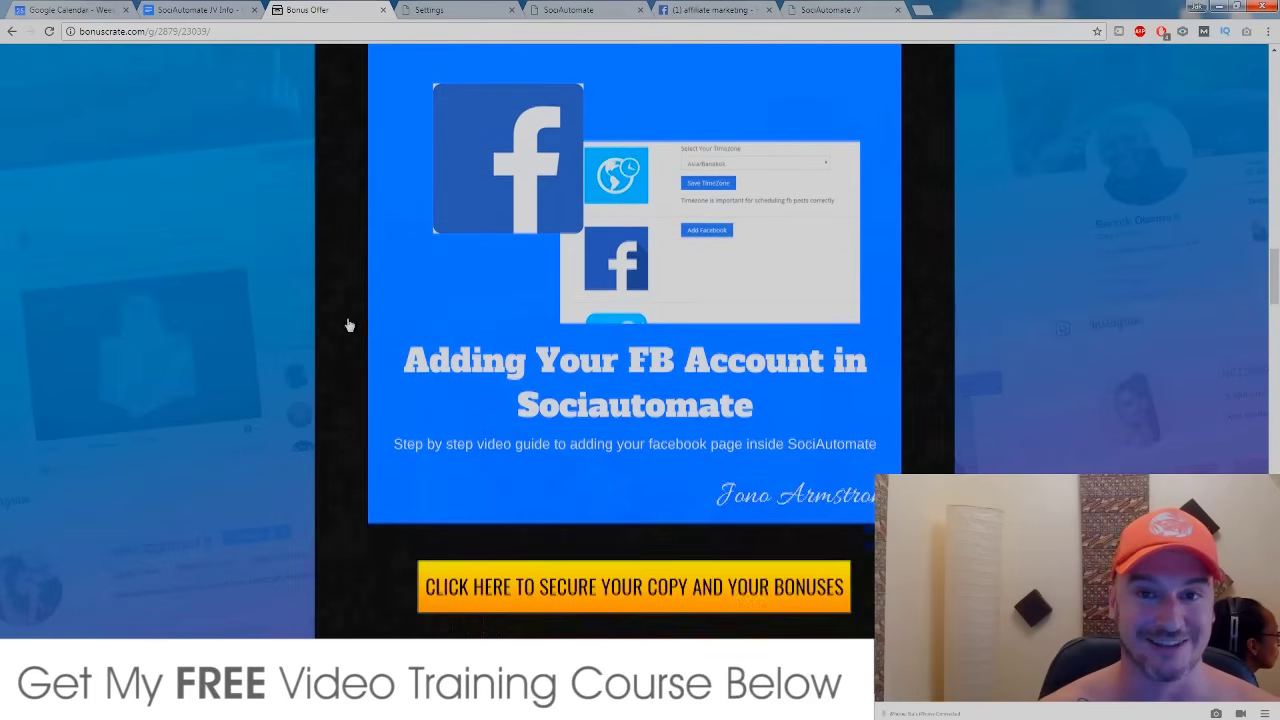
scroll(349, 323, "down", 2)
Scroll past the Instagram, Effortless FB Profits and Viral Video Profits bonuses to Bonus #5 on landing pages
scroll(349, 323, "down", 4)
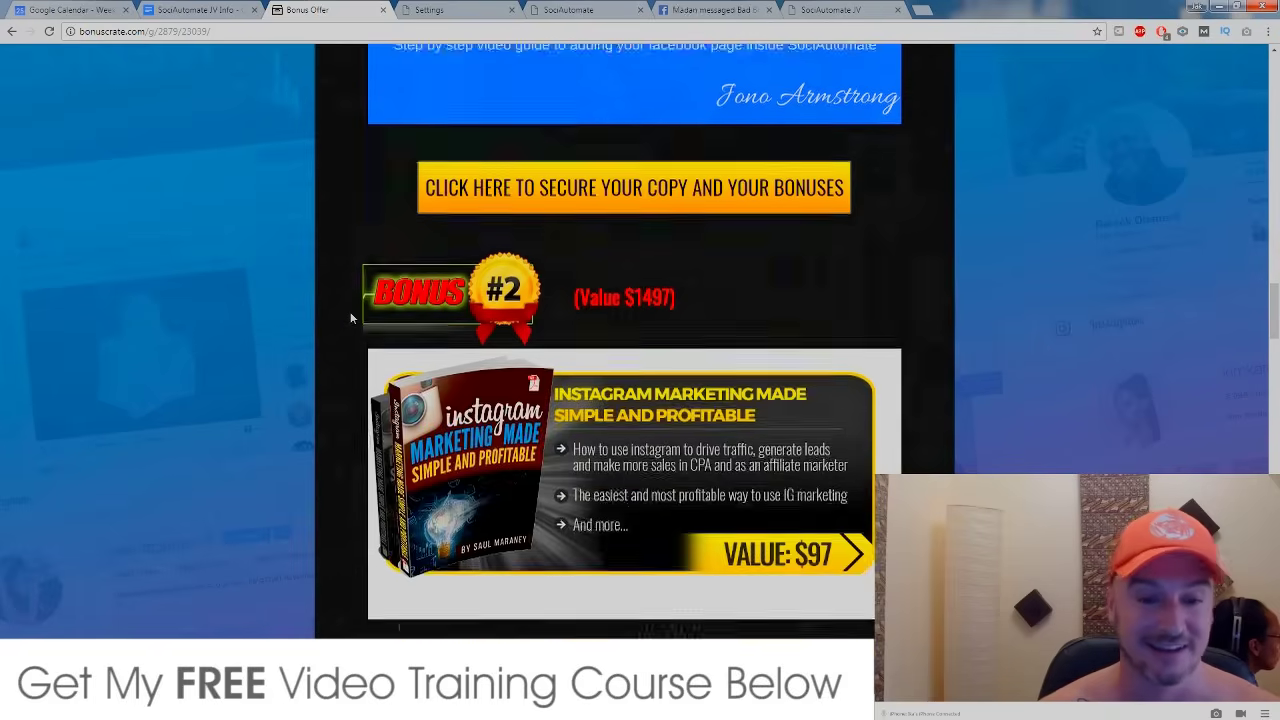
scroll(349, 320, "down", 3)
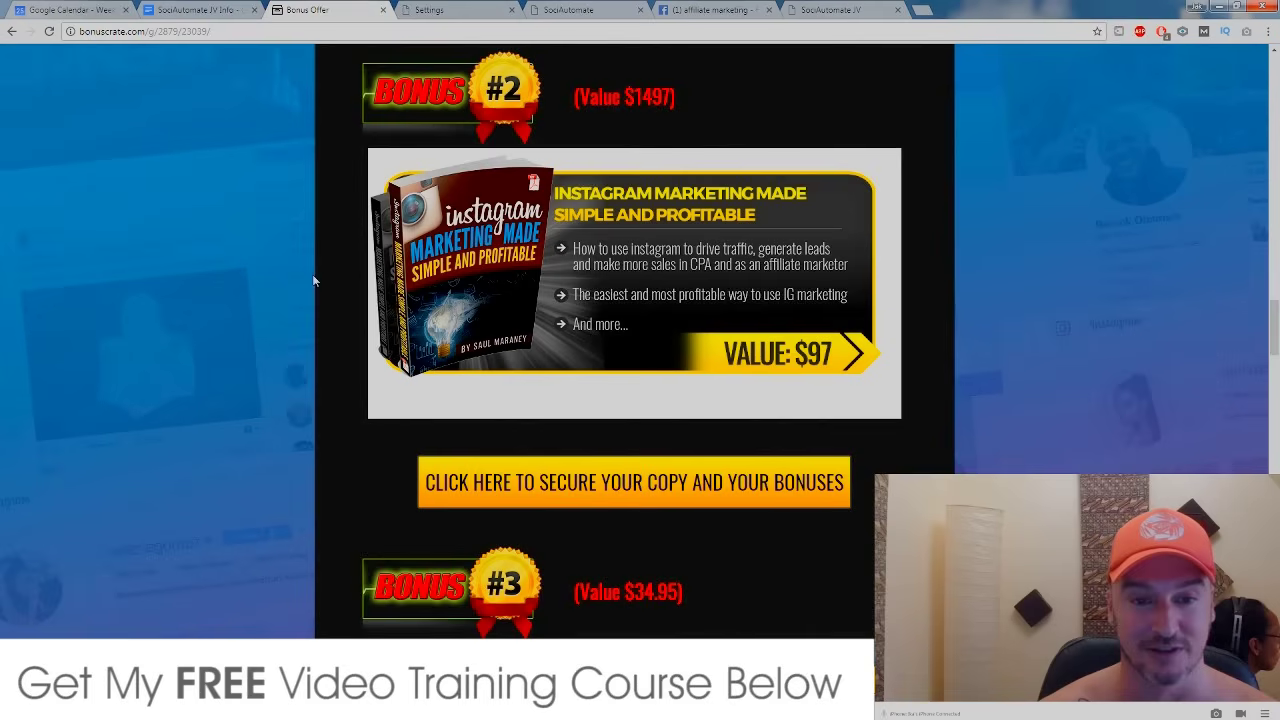
scroll(423, 277, "down", 1)
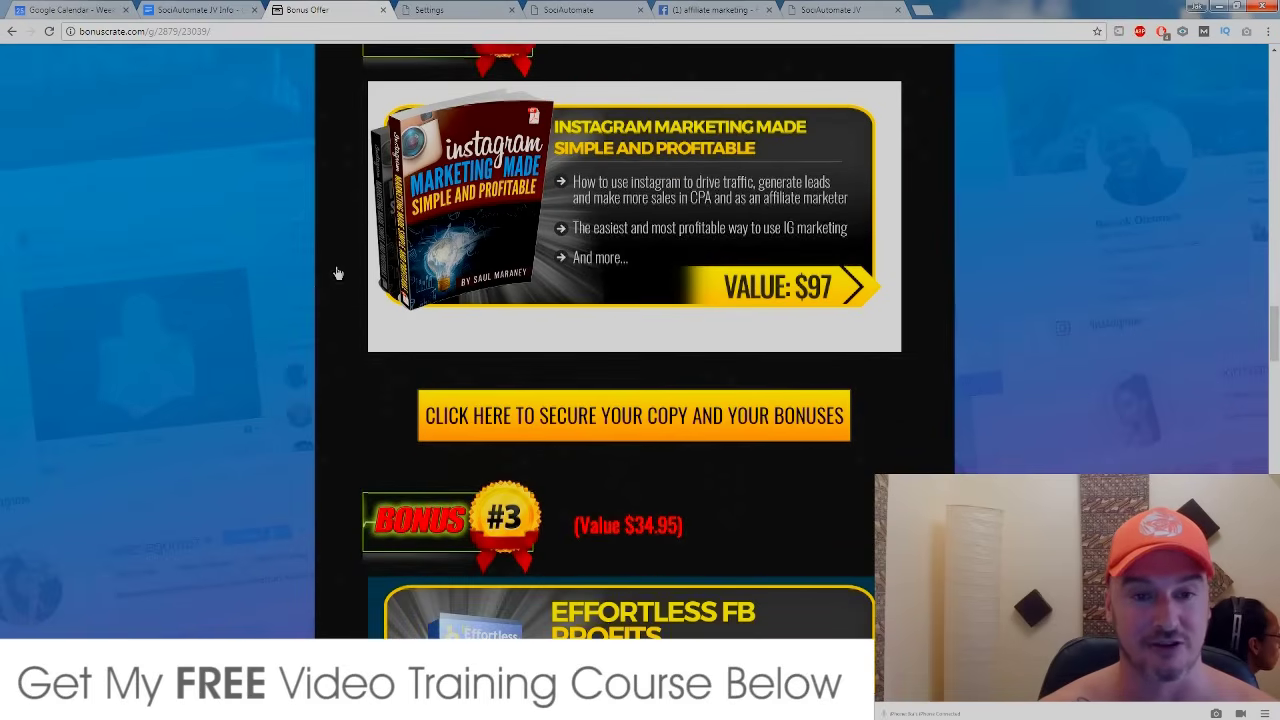
scroll(337, 278, "down", 1)
scroll(336, 285, "down", 2)
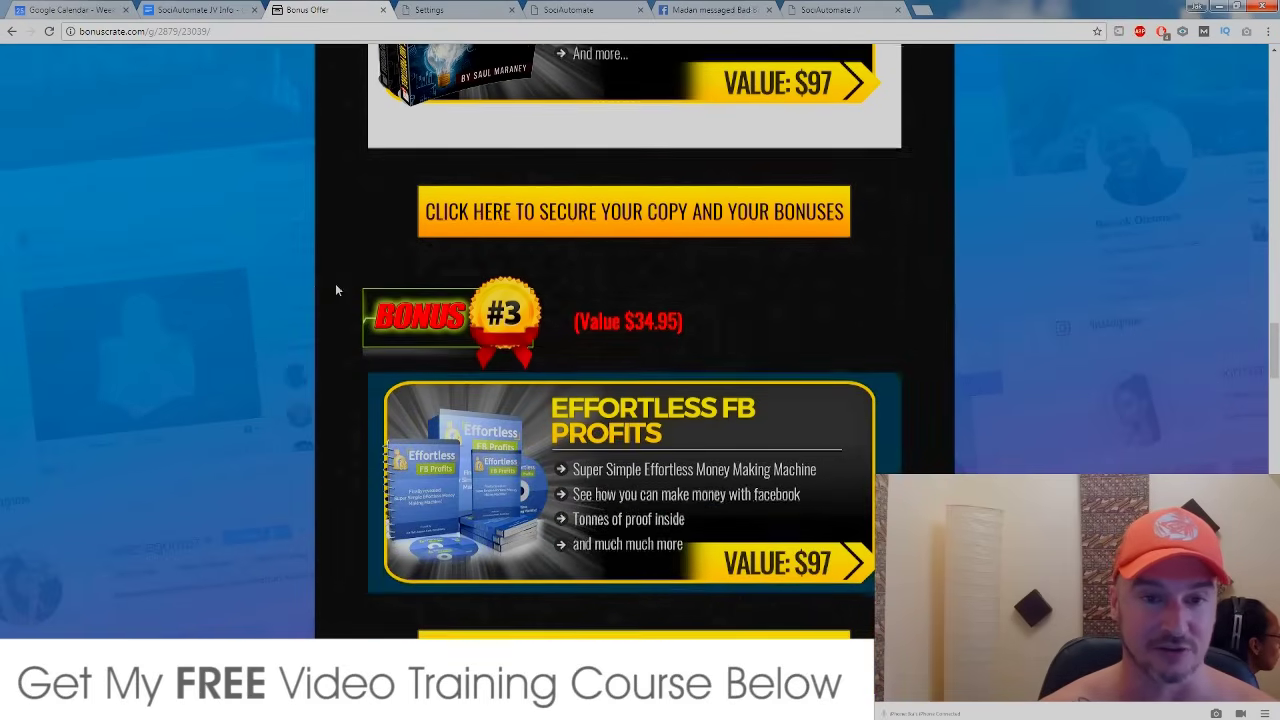
scroll(336, 289, "down", 1)
scroll(336, 289, "down", 2)
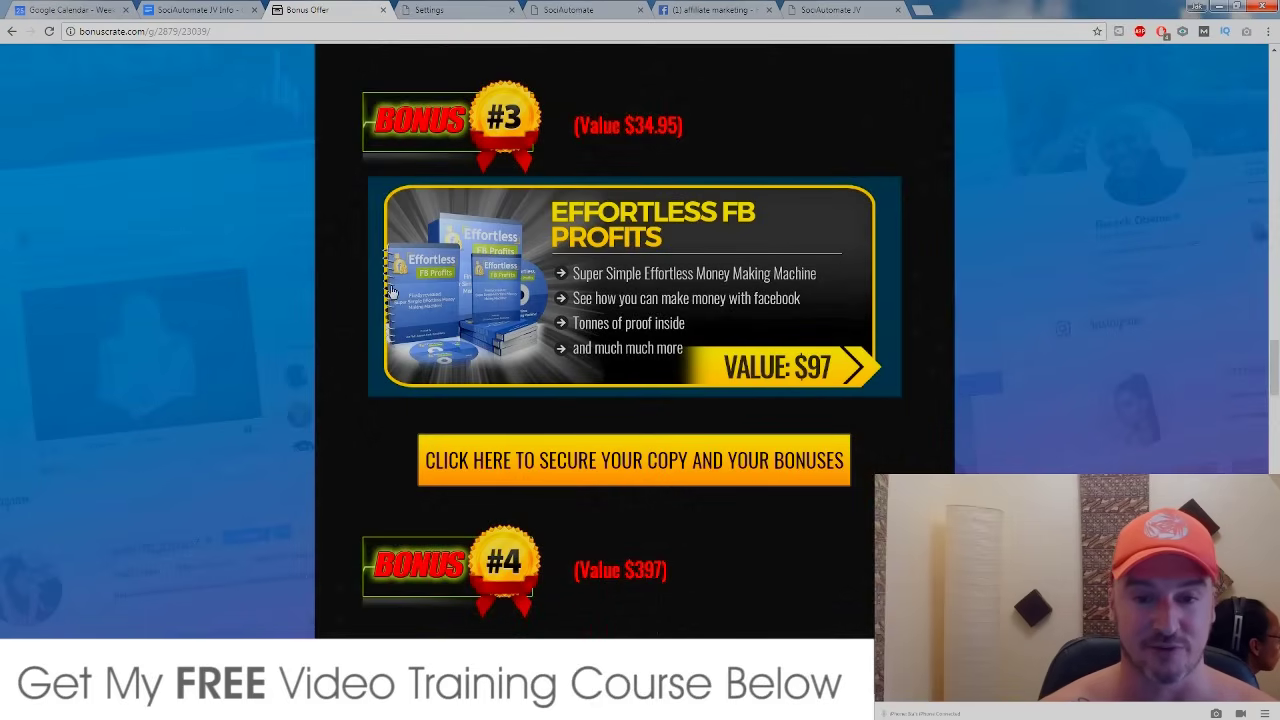
scroll(381, 313, "down", 1)
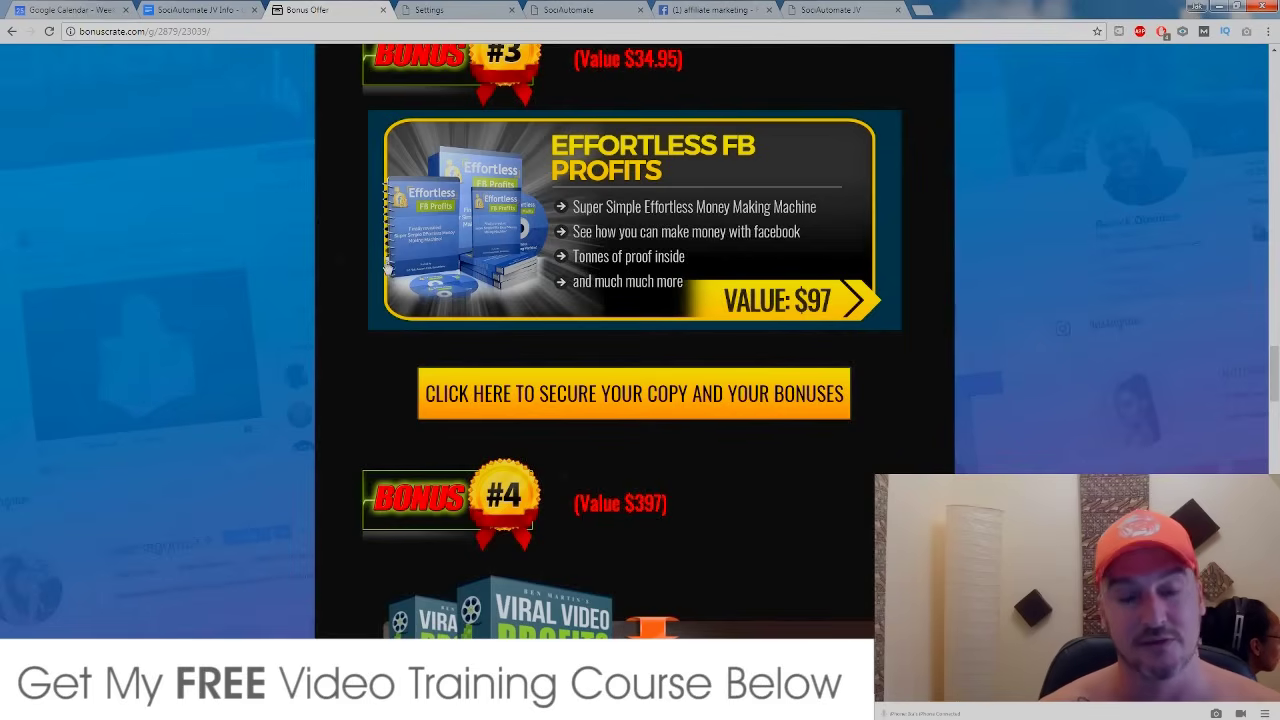
scroll(395, 297, "down", 1)
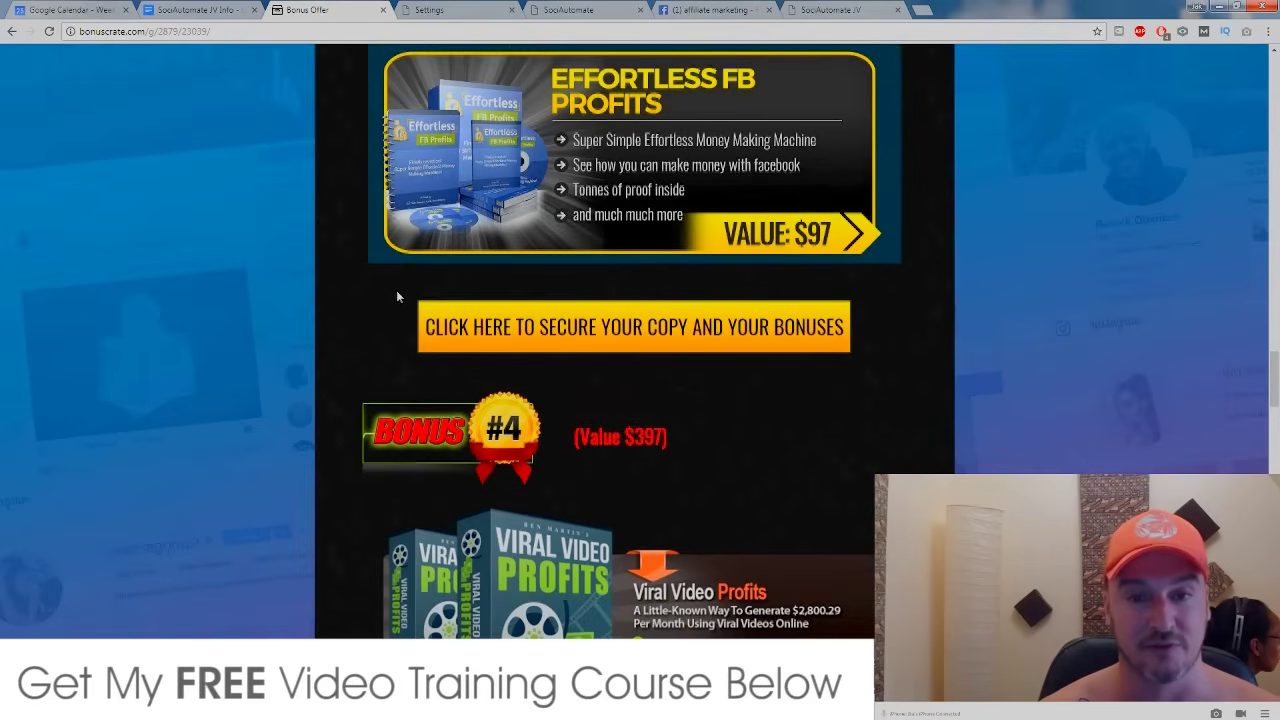
scroll(396, 297, "down", 3)
scroll(397, 296, "down", 2)
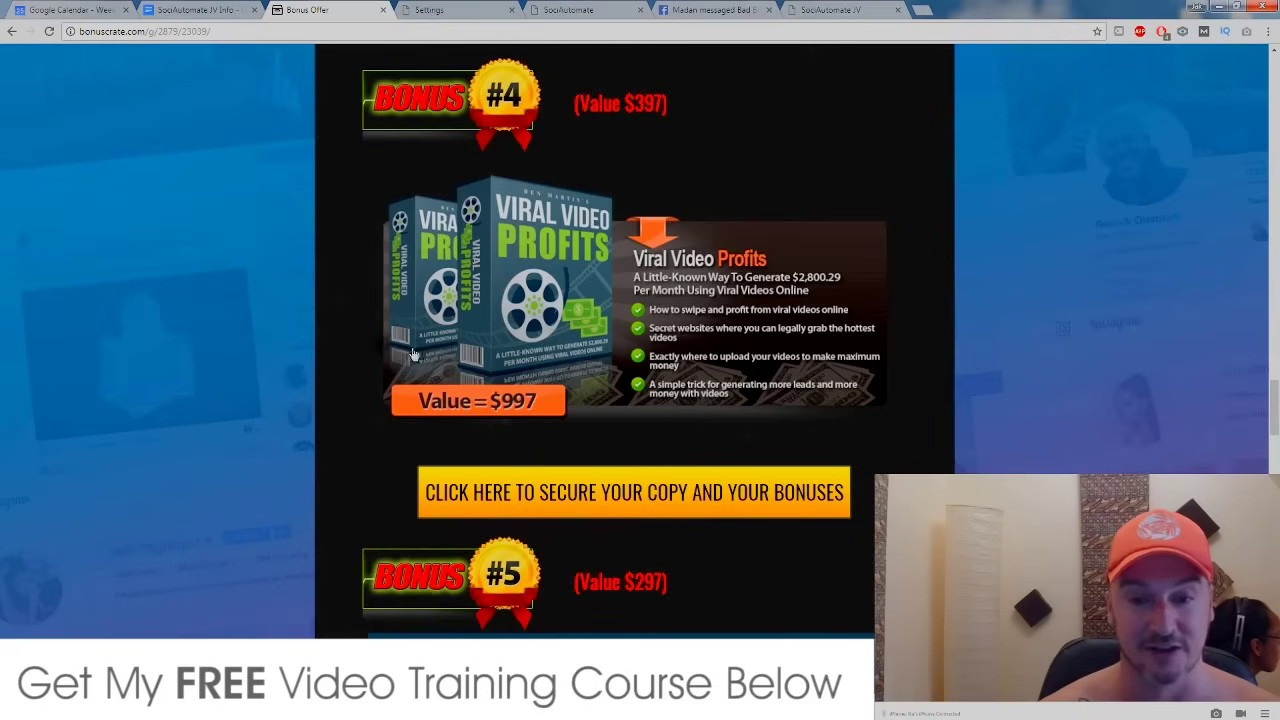
scroll(412, 354, "down", 1)
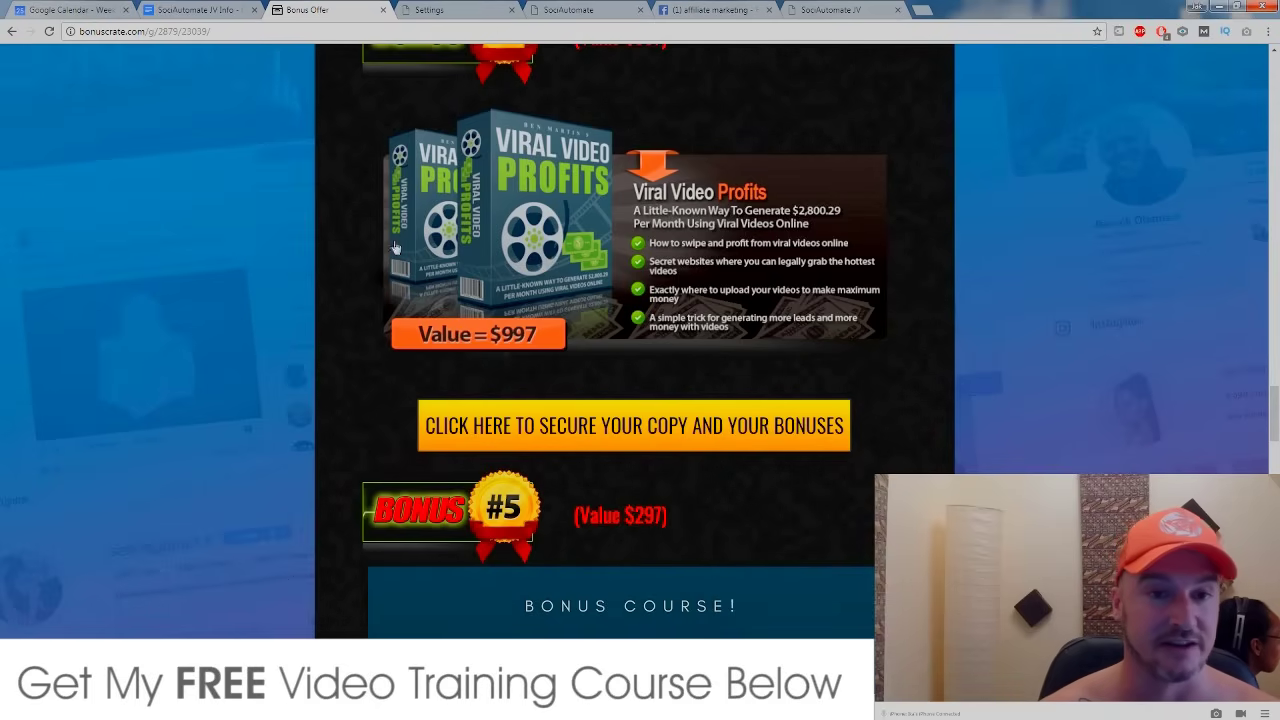
scroll(380, 292, "down", 4)
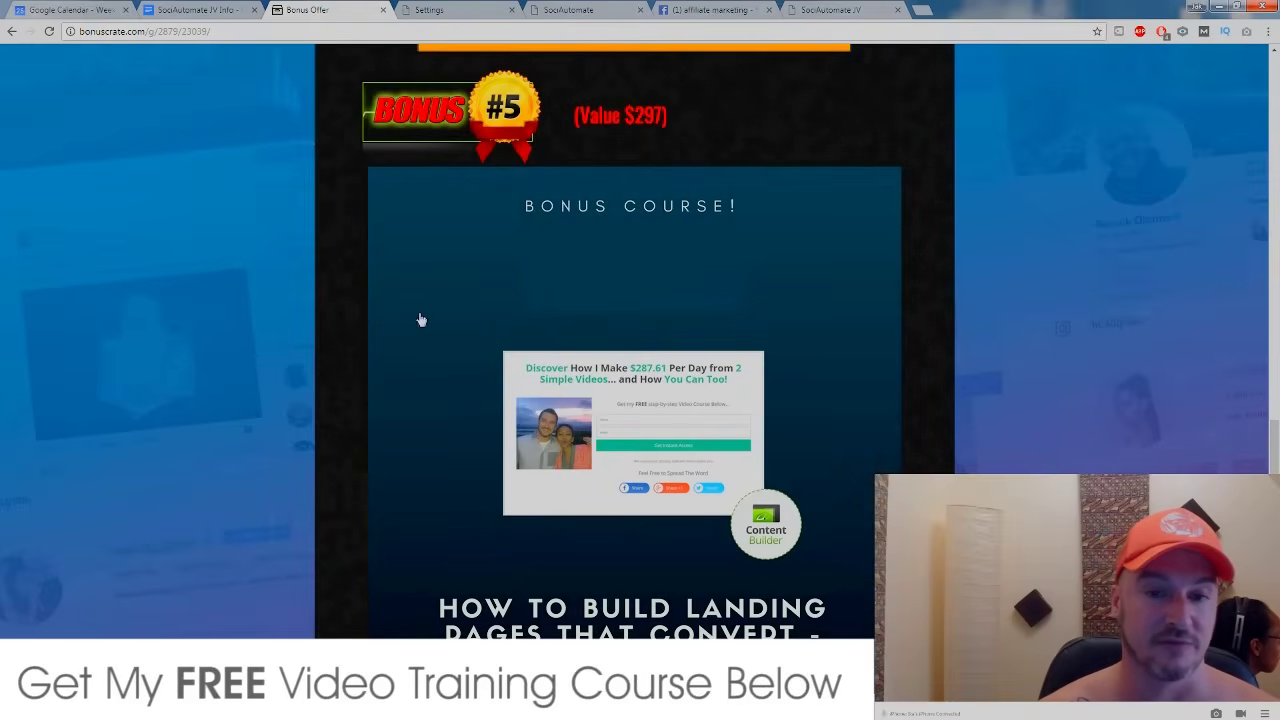
scroll(421, 320, "down", 1)
scroll(423, 320, "down", 1)
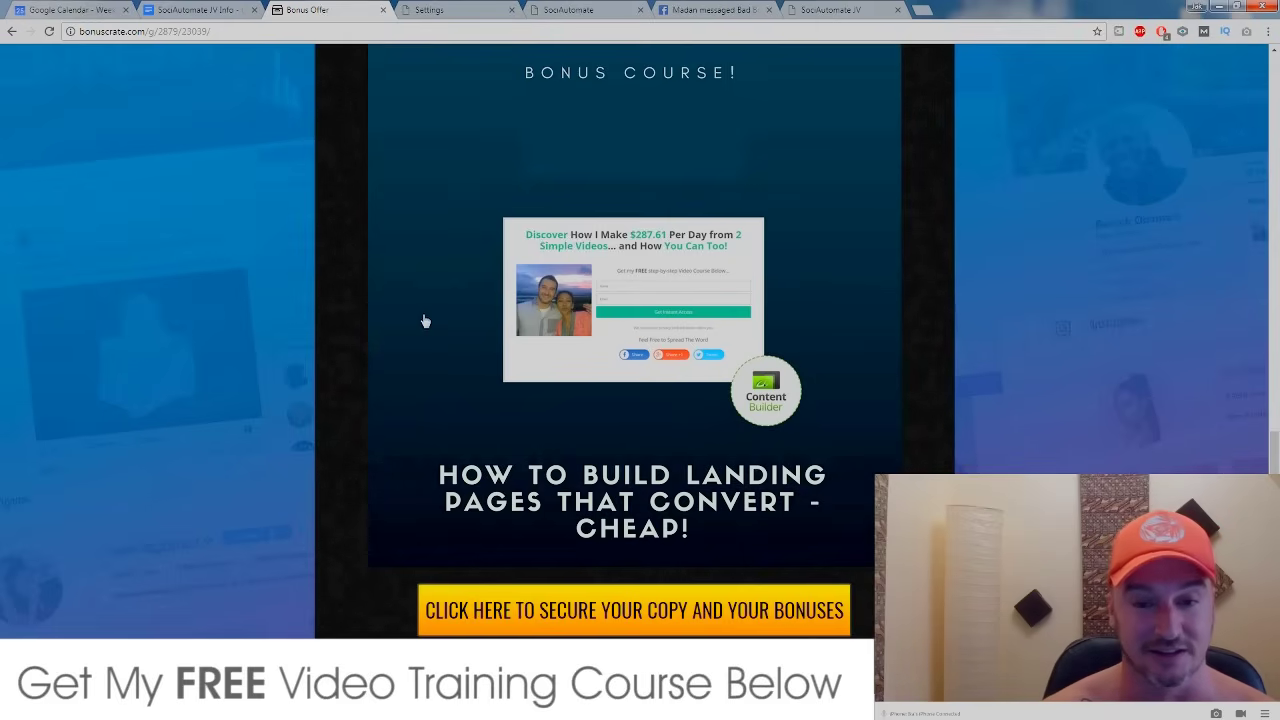
Scroll past Bonus #6, Bonus #7 and the expiry countdown to the delivery instructions and footer
scroll(348, 332, "down", 1)
scroll(348, 332, "down", 3)
scroll(348, 330, "down", 3)
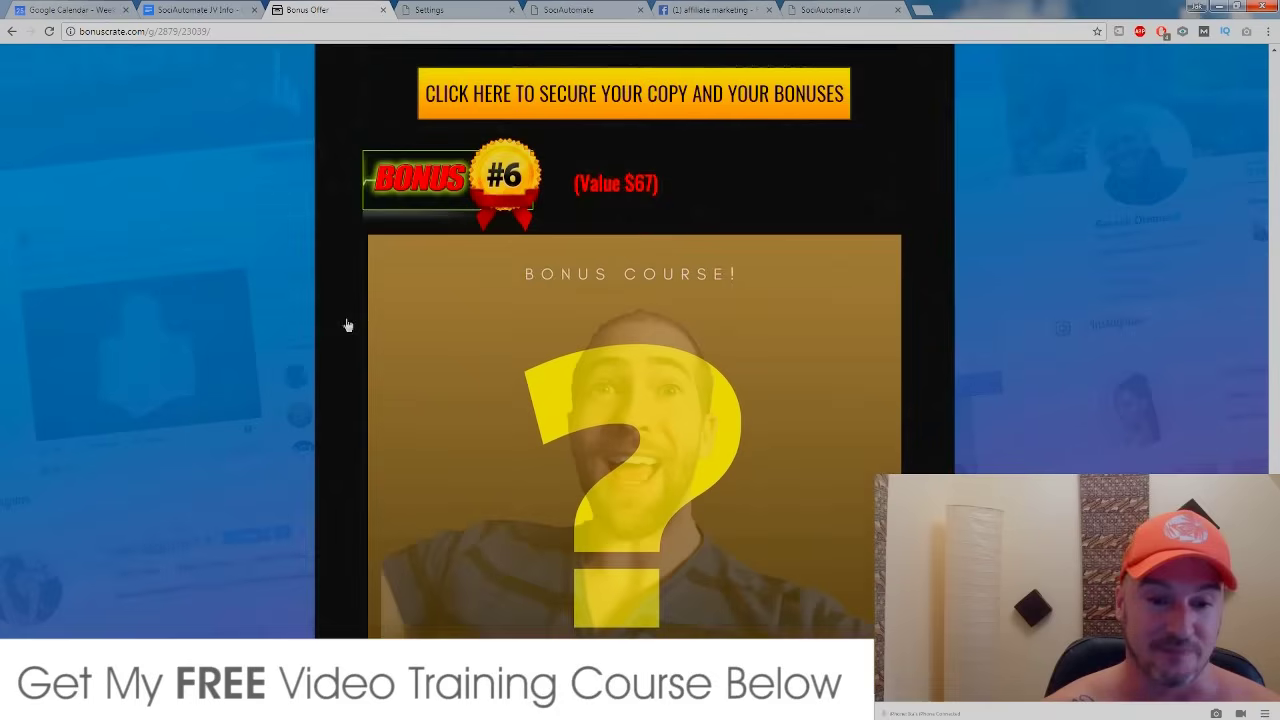
scroll(348, 327, "down", 1)
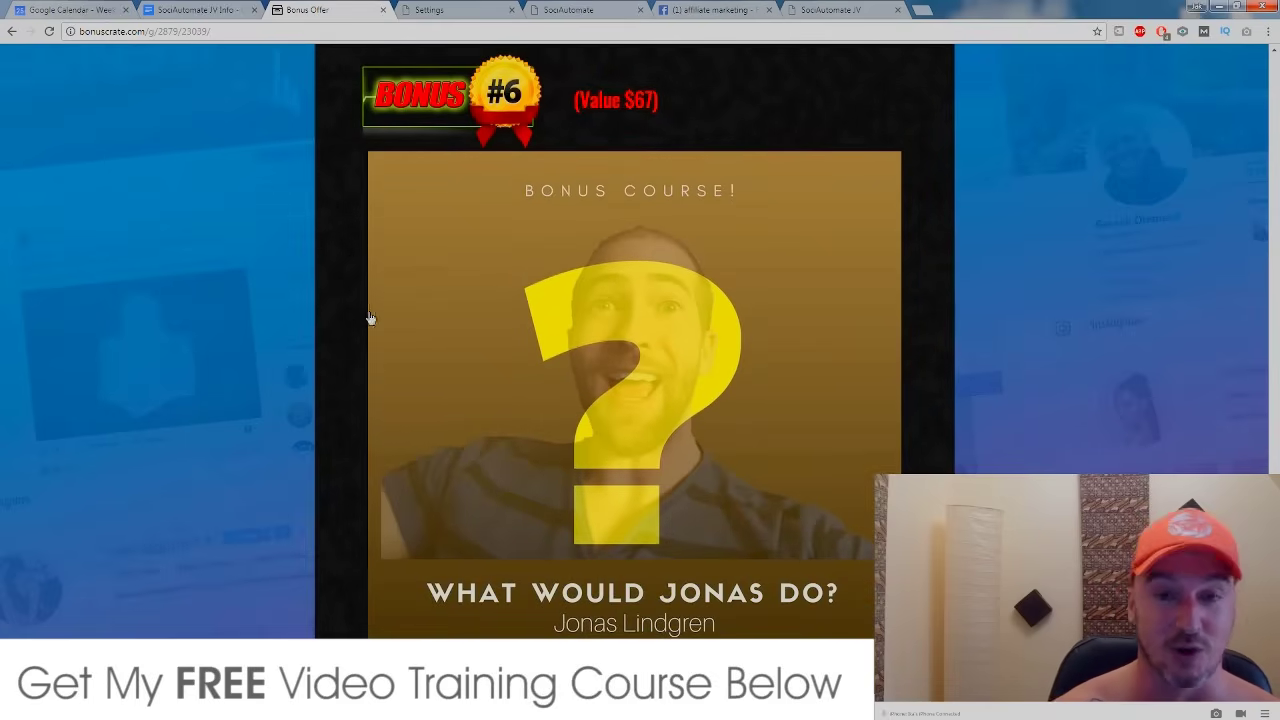
scroll(338, 378, "down", 2)
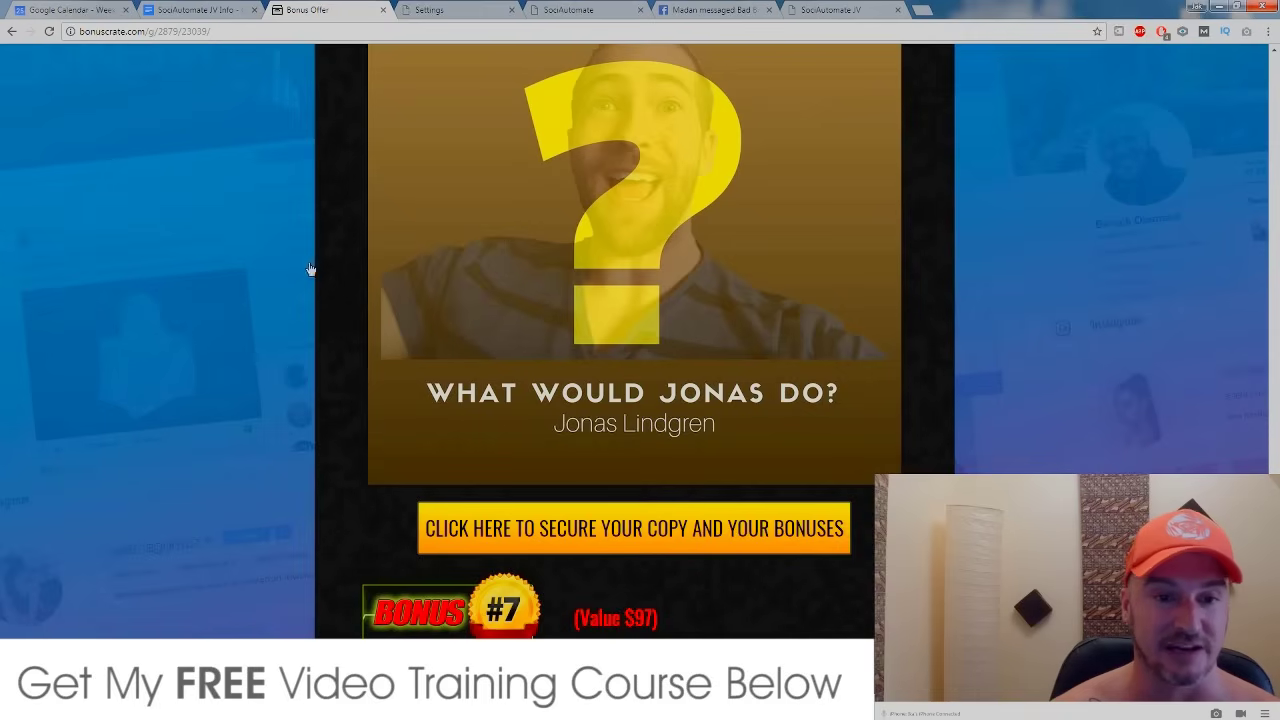
scroll(285, 340, "down", 4)
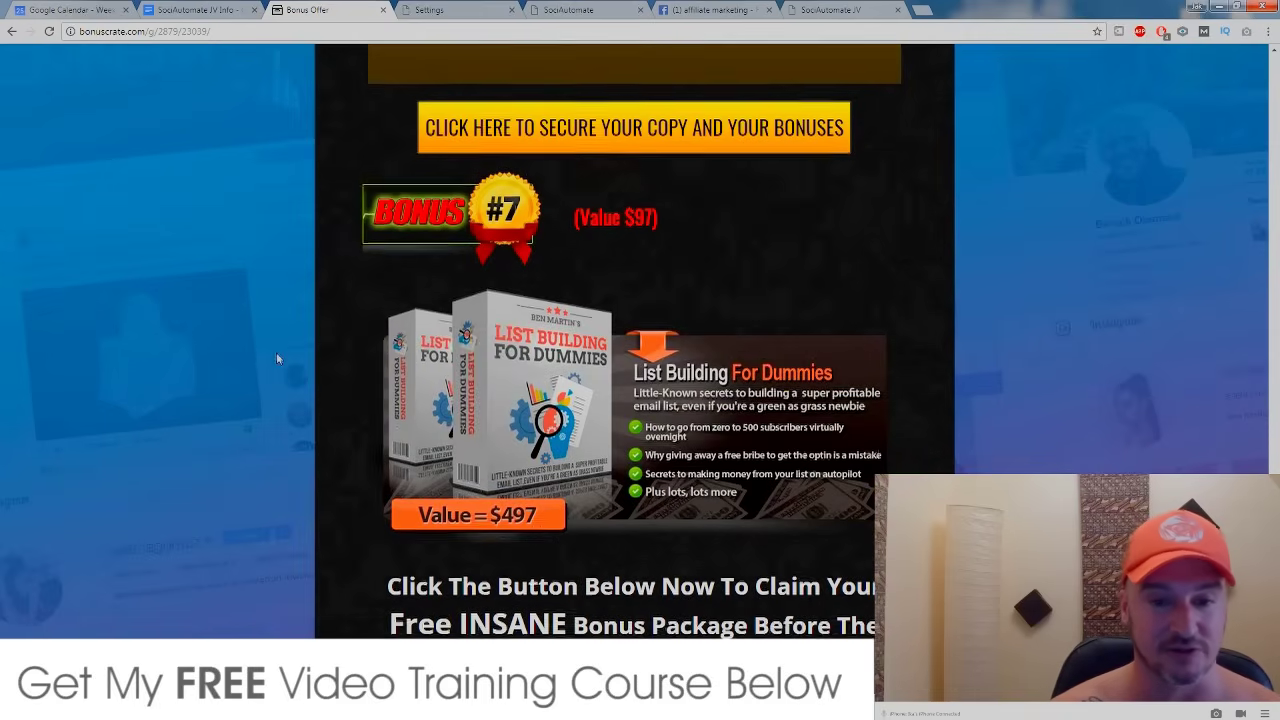
scroll(278, 352, "down", 1)
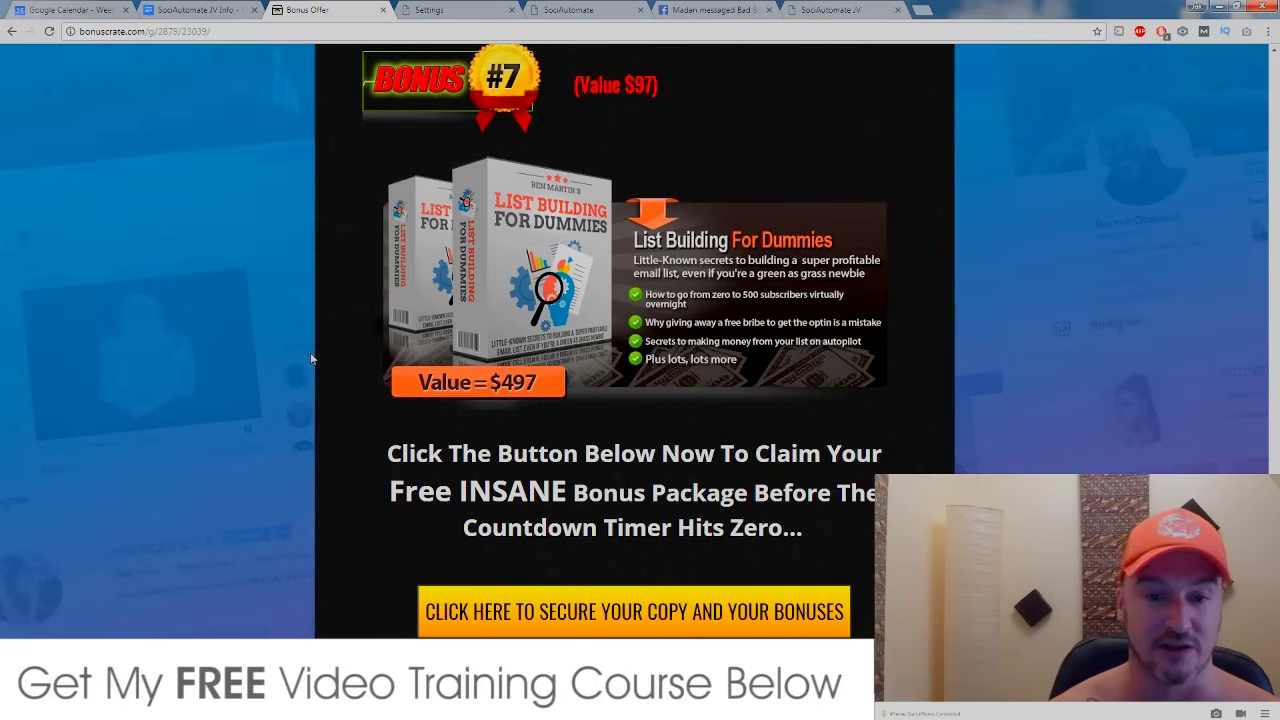
scroll(340, 352, "down", 3)
scroll(331, 393, "down", 3)
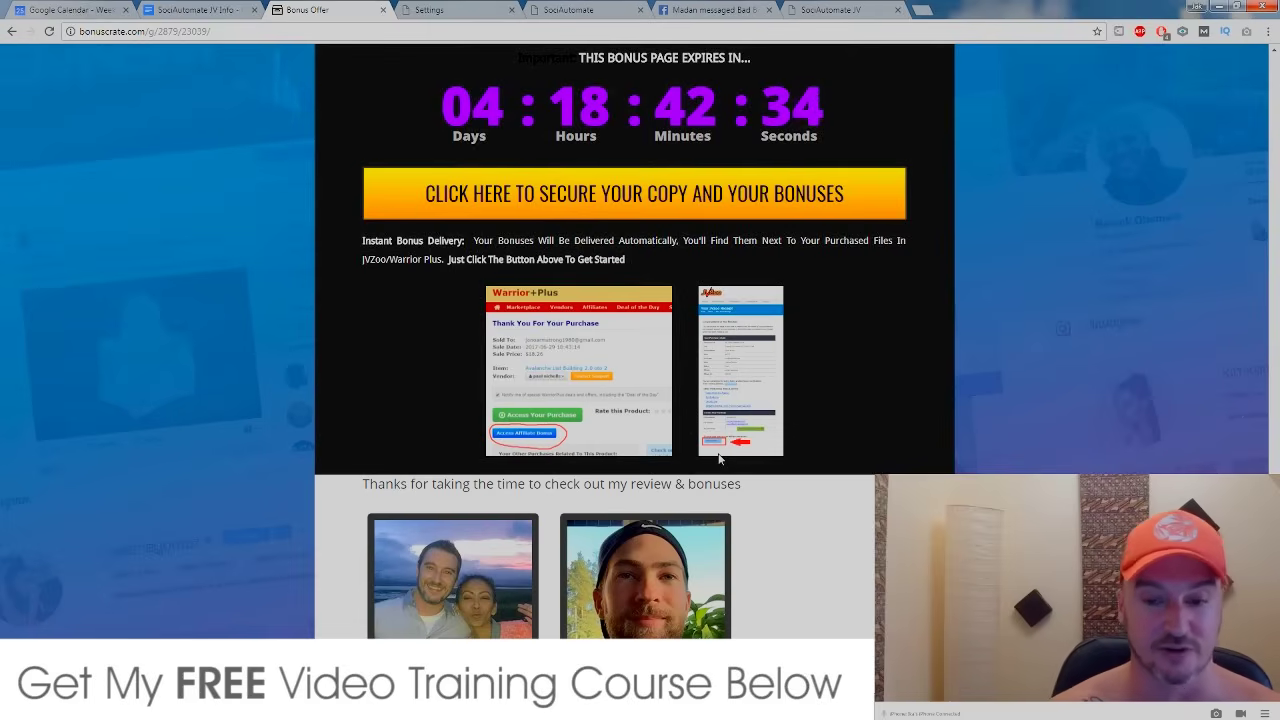
scroll(766, 486, "down", 4)
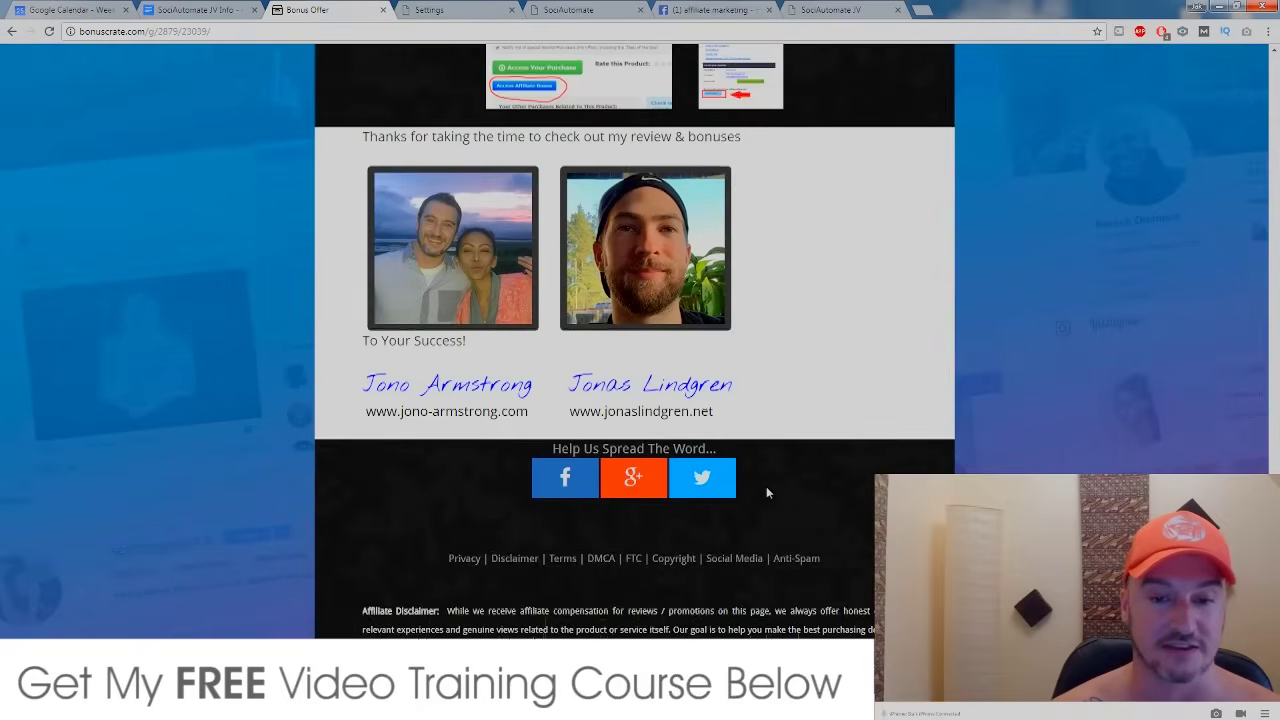
scroll(767, 490, "up", 5)
scroll(782, 511, "up", 5)
scroll(787, 516, "up", 5)
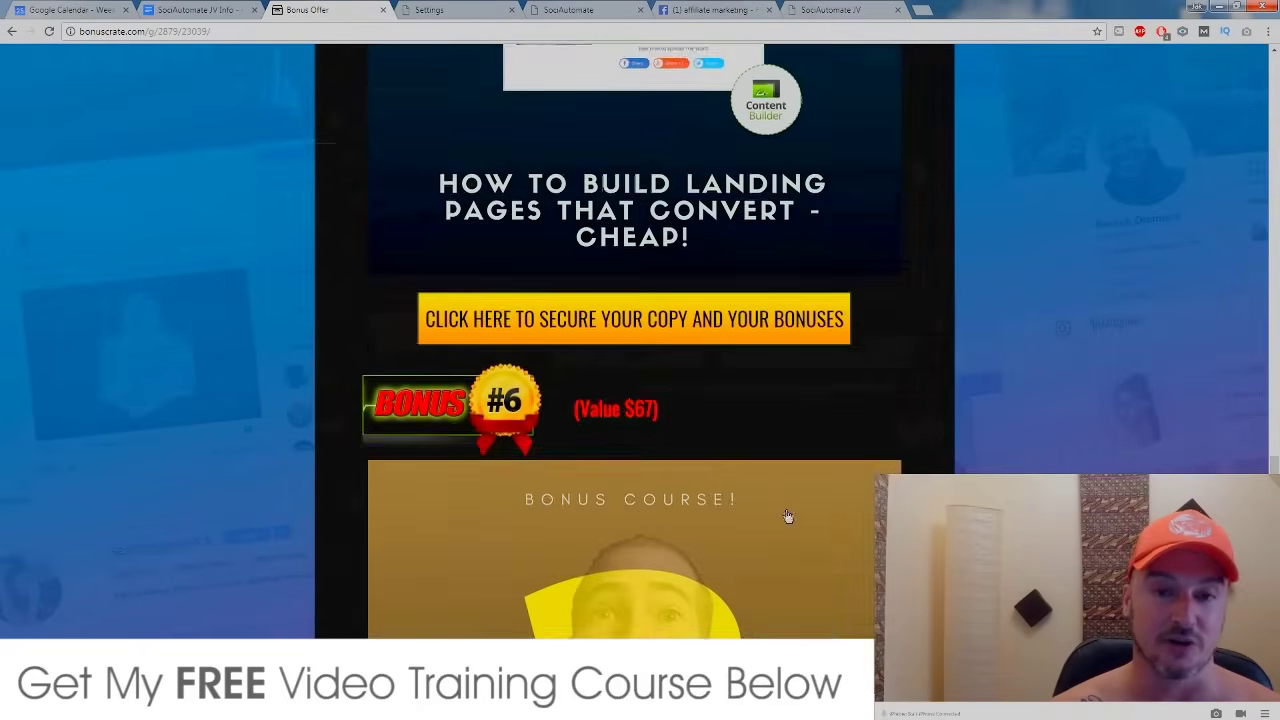
scroll(787, 516, "up", 5)
scroll(787, 516, "up", 5)
scroll(787, 516, "up", 5)
scroll(787, 518, "up", 5)
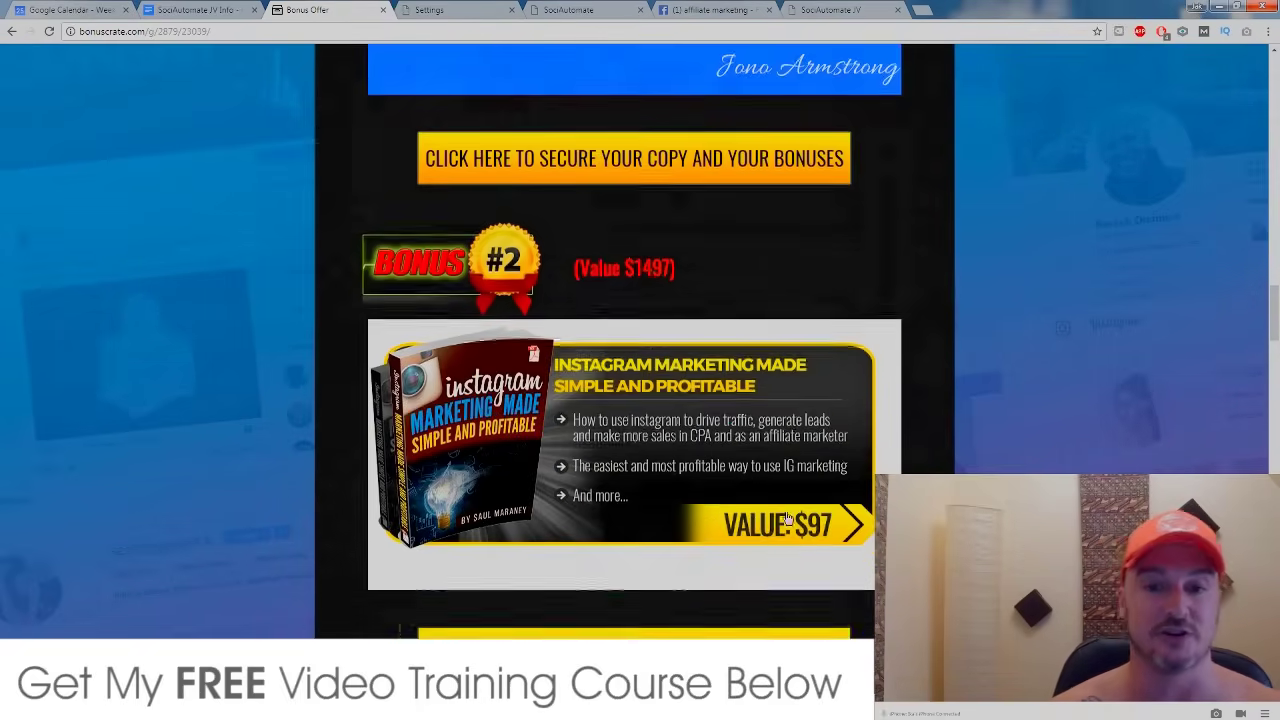
scroll(787, 517, "up", 5)
scroll(787, 520, "up", 5)
scroll(786, 520, "up", 5)
scroll(737, 514, "up", 2)
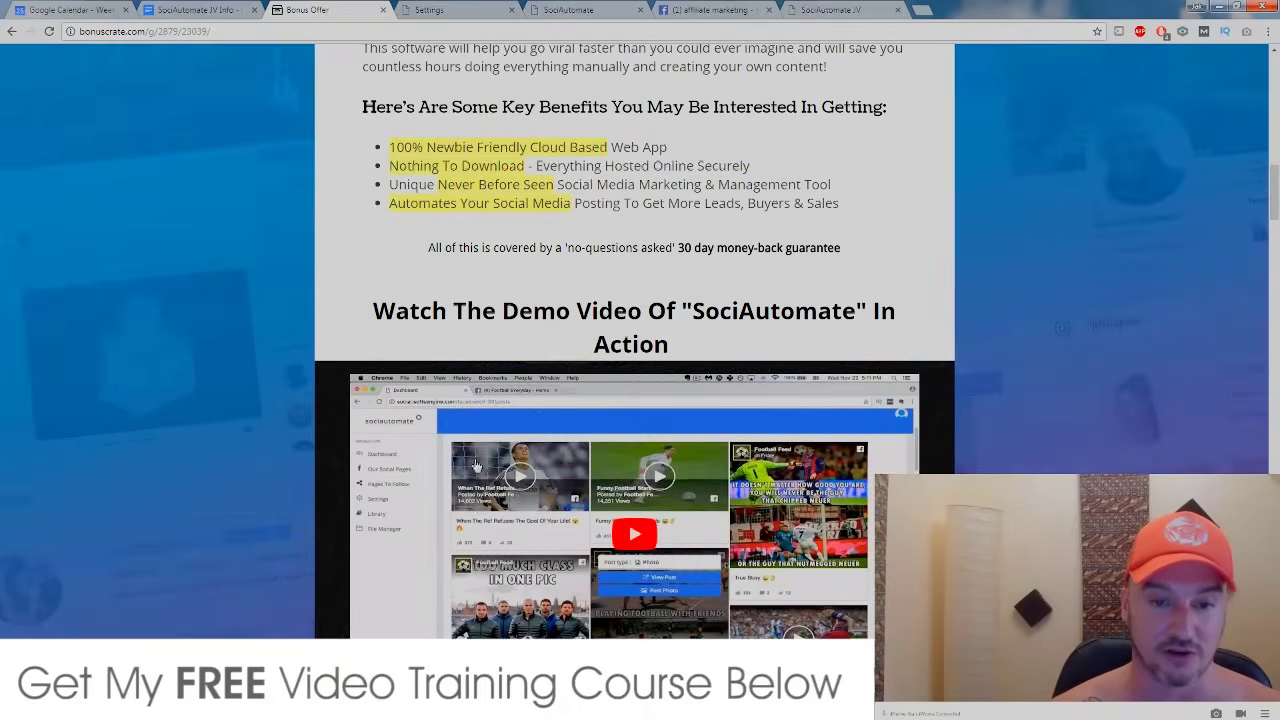
scroll(477, 467, "down", 2)
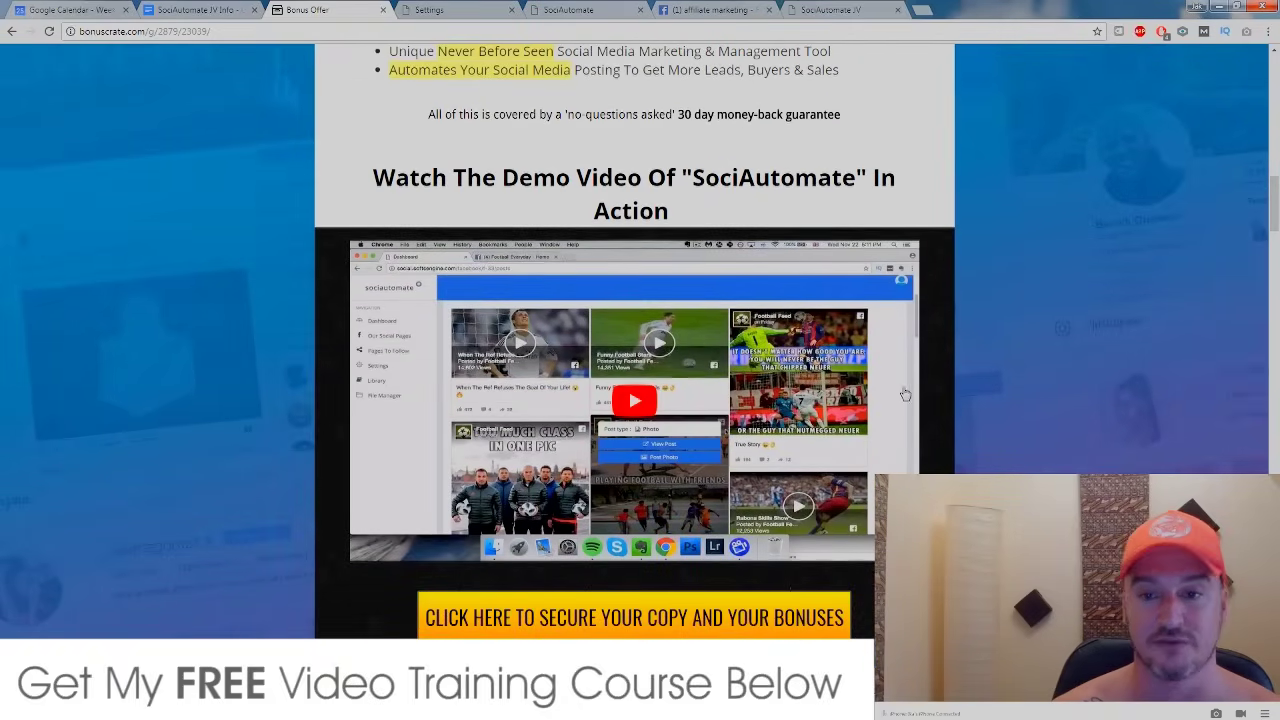
scroll(505, 422, "up", 4)
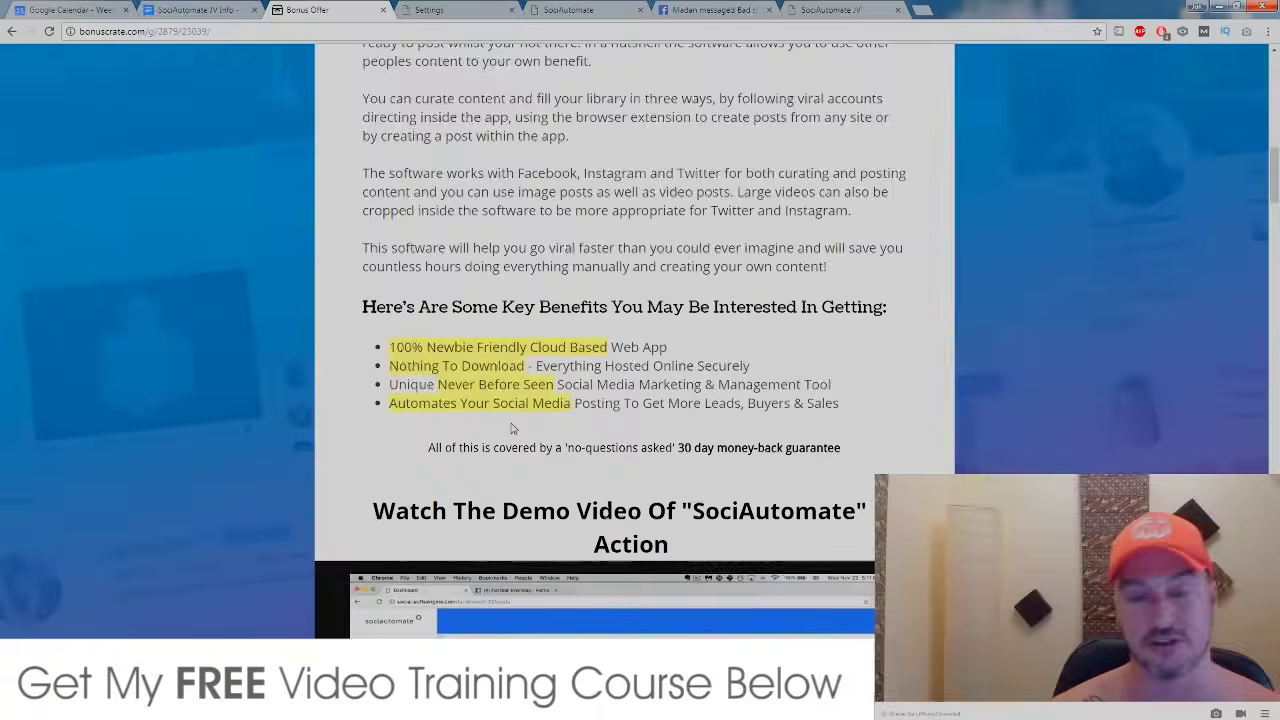
scroll(508, 423, "up", 1)
scroll(515, 424, "up", 4)
scroll(515, 420, "up", 4)
scroll(514, 417, "up", 2)
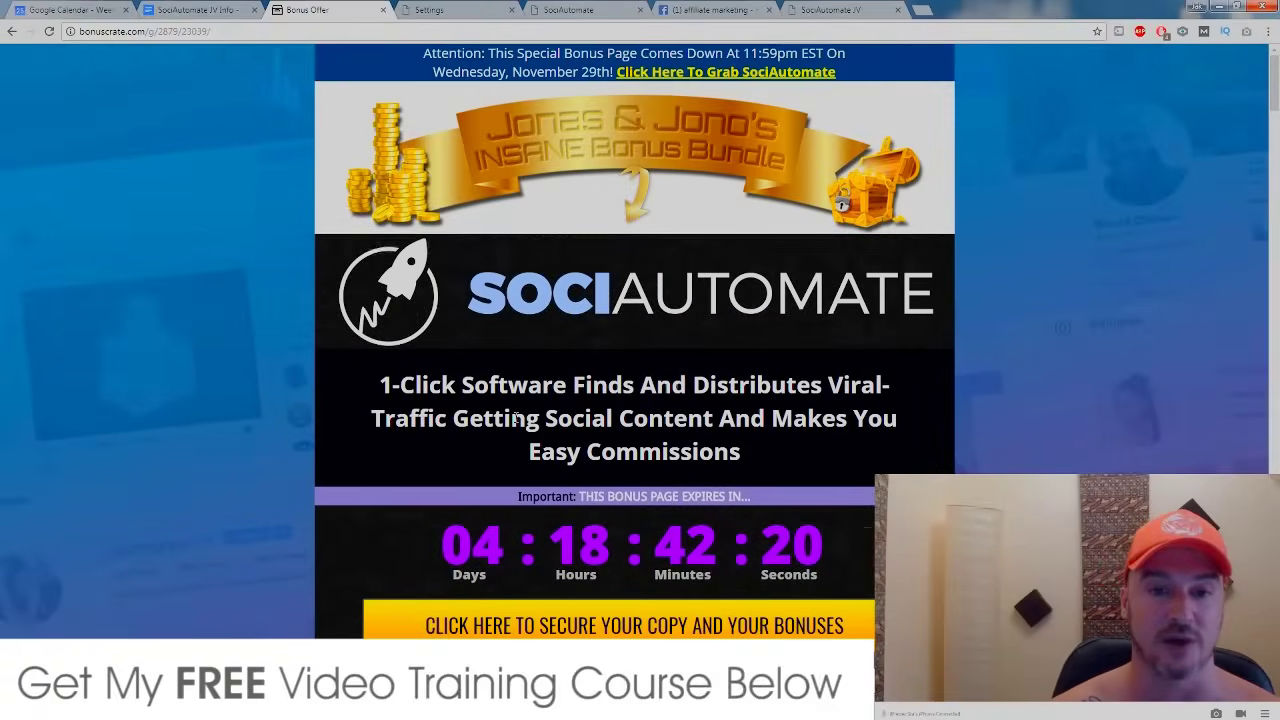
Browse down through the SociAutomate sales page
left_click(573, 13)
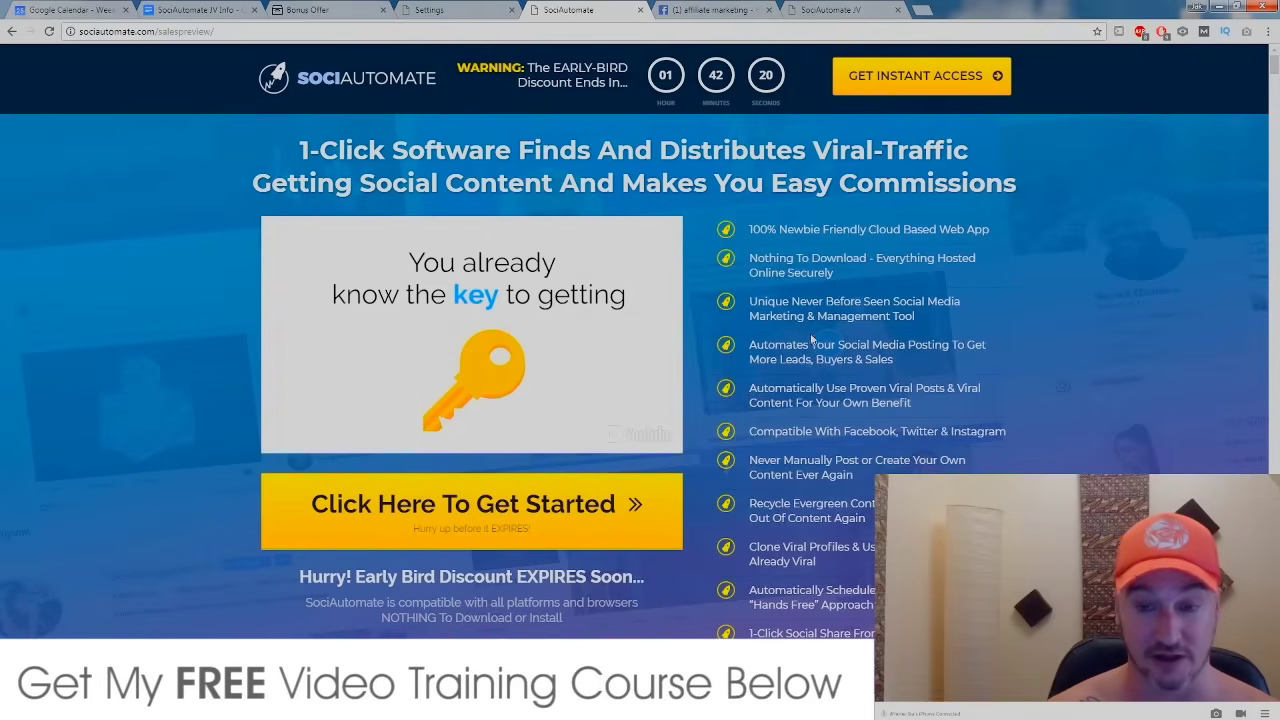
scroll(812, 340, "down", 2)
scroll(830, 337, "down", 2)
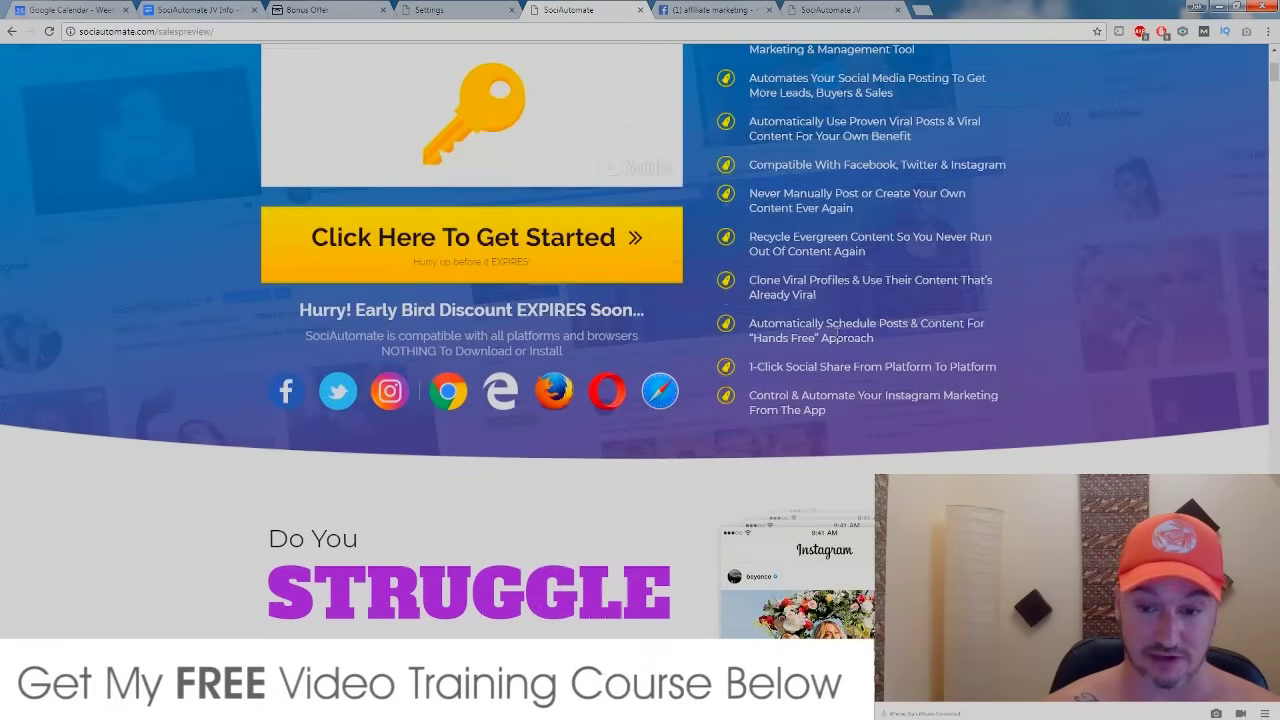
scroll(836, 333, "down", 2)
scroll(806, 352, "up", 1)
scroll(804, 350, "up", 2)
scroll(806, 355, "up", 2)
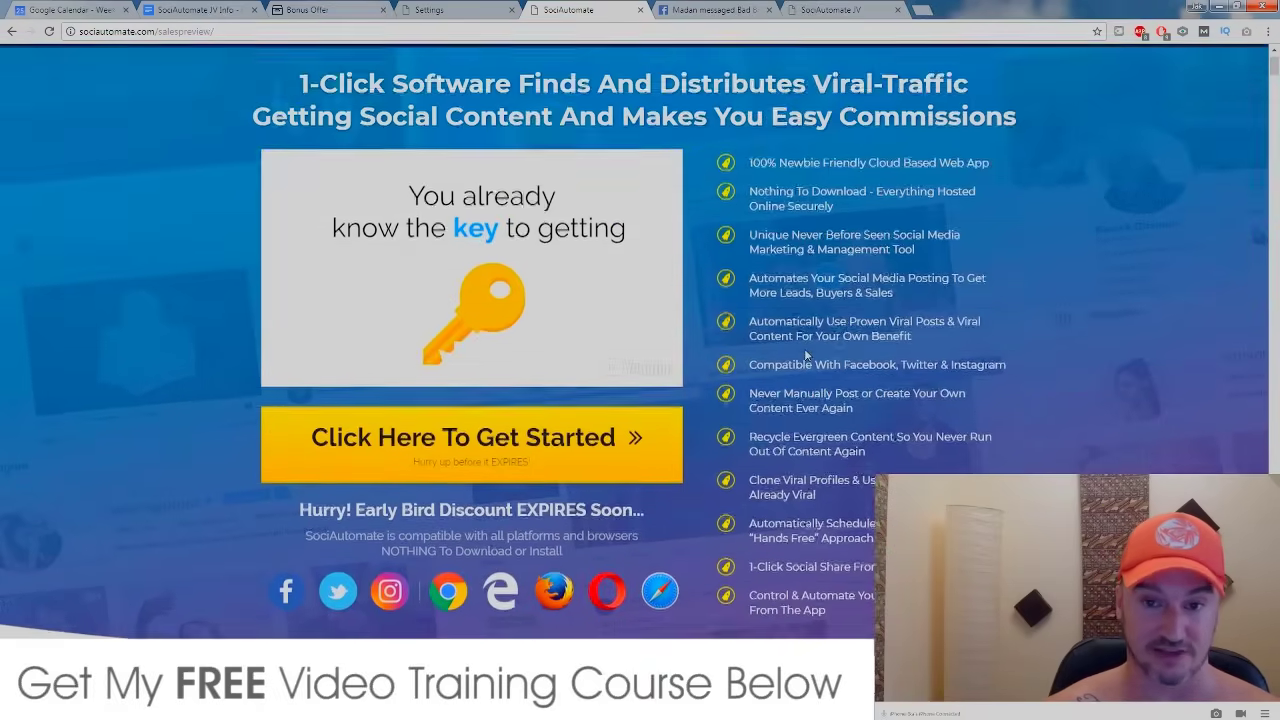
scroll(806, 354, "down", 4)
scroll(806, 354, "down", 4)
scroll(803, 354, "down", 2)
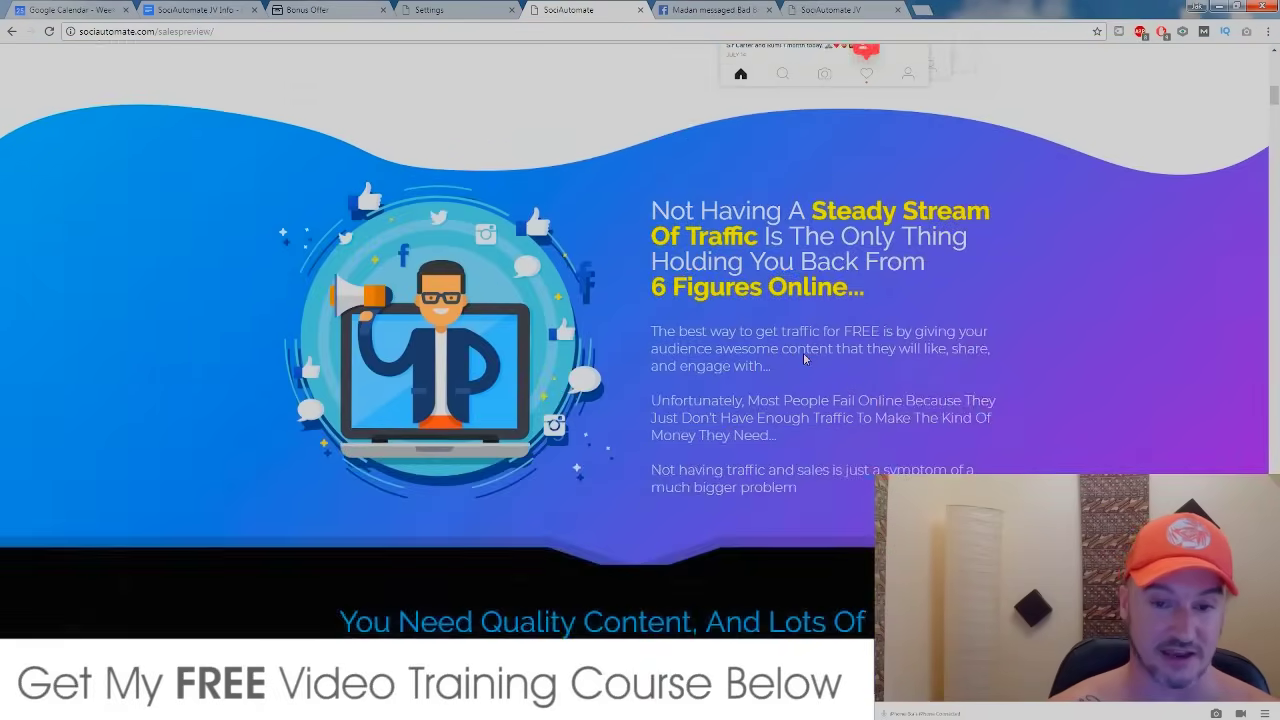
scroll(803, 356, "down", 5)
scroll(803, 356, "down", 4)
scroll(804, 360, "down", 1)
scroll(805, 364, "down", 4)
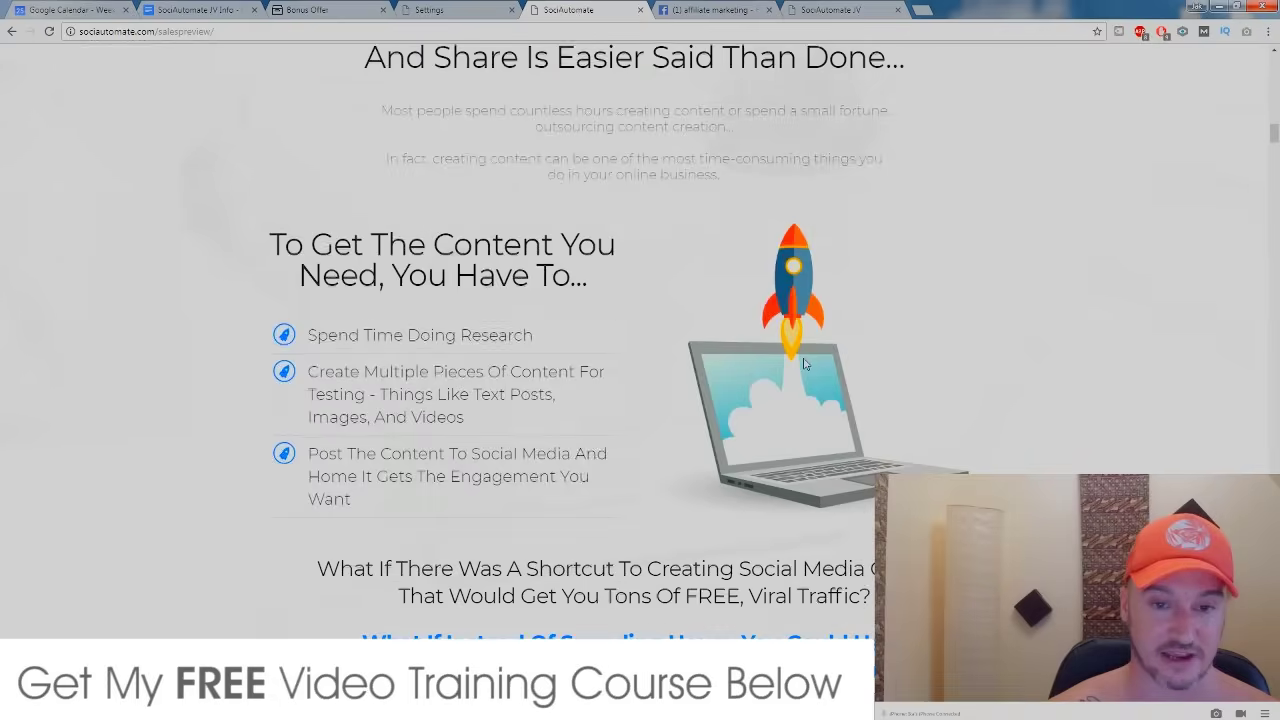
scroll(805, 364, "down", 5)
scroll(805, 364, "down", 4)
scroll(805, 364, "down", 2)
scroll(806, 365, "down", 4)
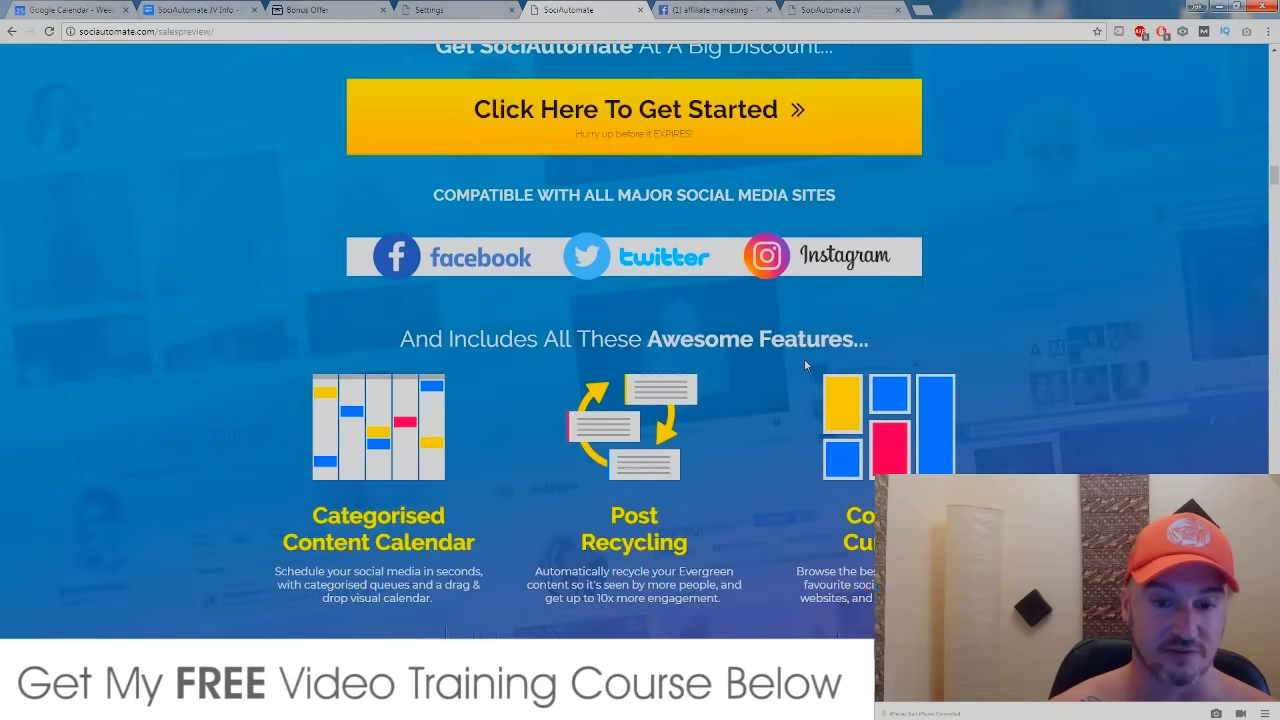
scroll(805, 365, "down", 4)
scroll(805, 365, "down", 1)
scroll(806, 400, "down", 1)
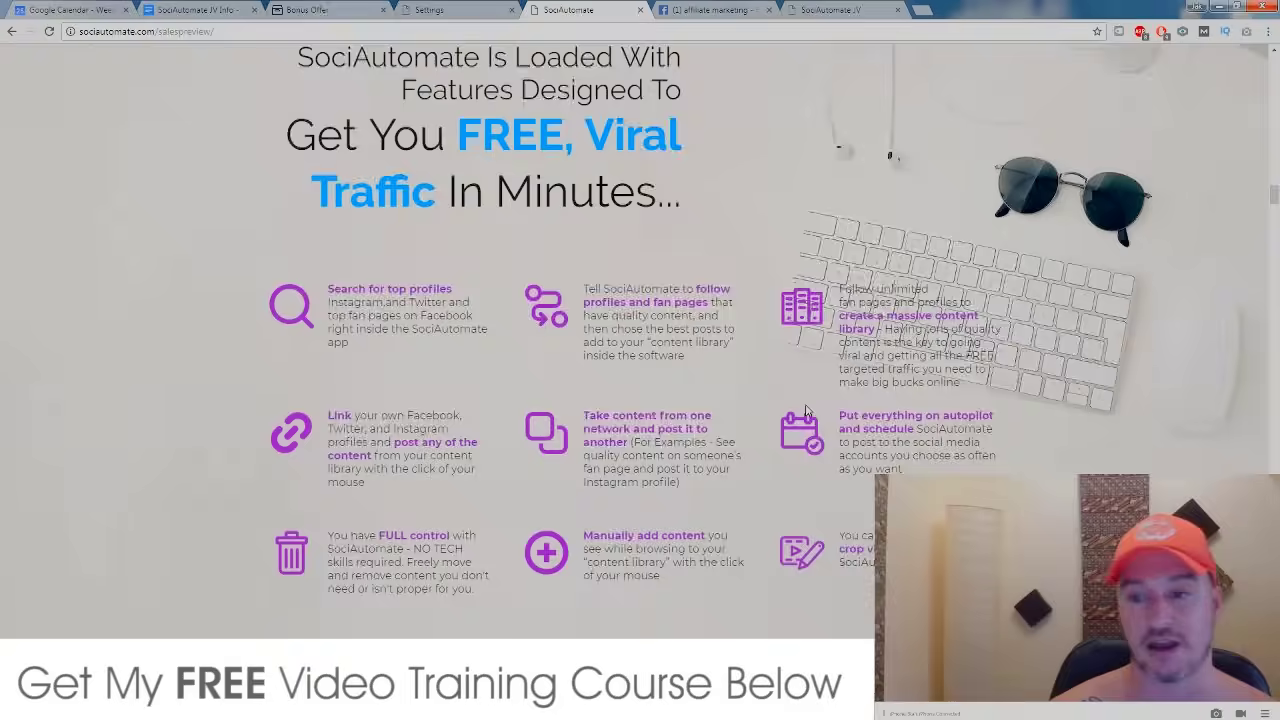
scroll(806, 410, "down", 3)
scroll(806, 410, "down", 4)
scroll(806, 410, "up", 1)
scroll(506, 68, "up", 8)
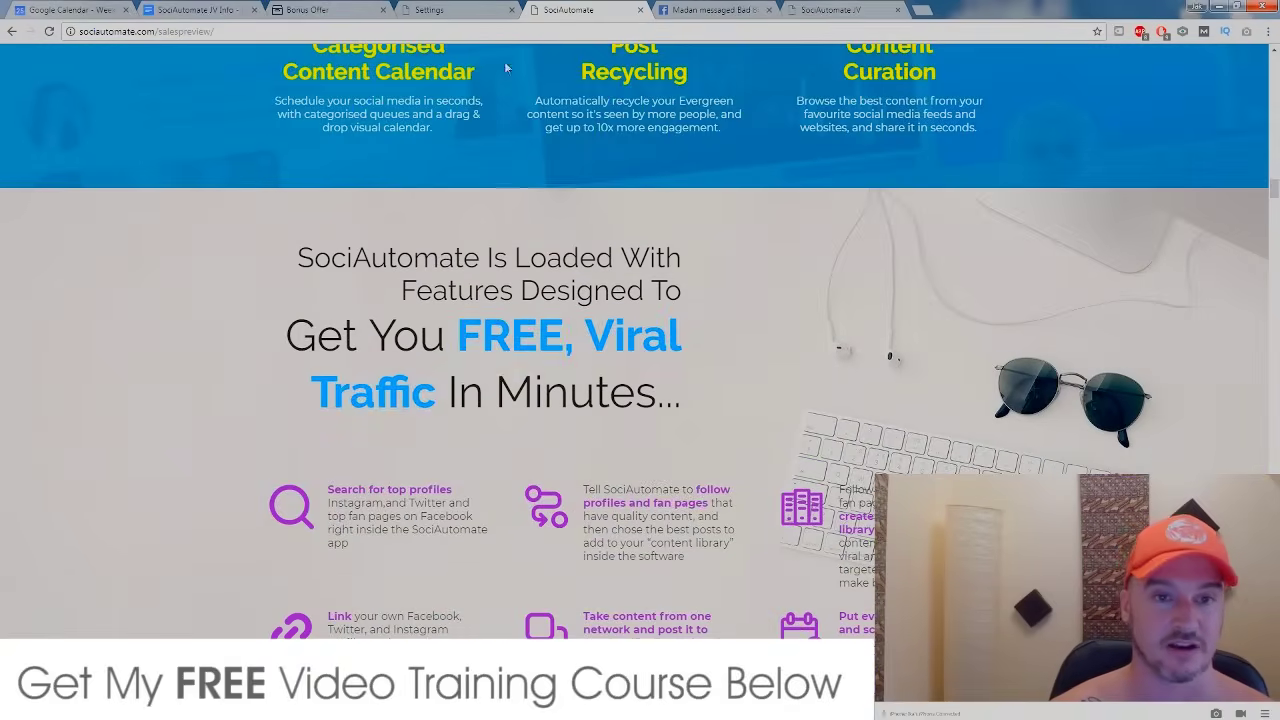
Revisit the Bonus Offer page, then bring up the members-area Settings page
left_click(335, 10)
scroll(435, 497, "down", 2)
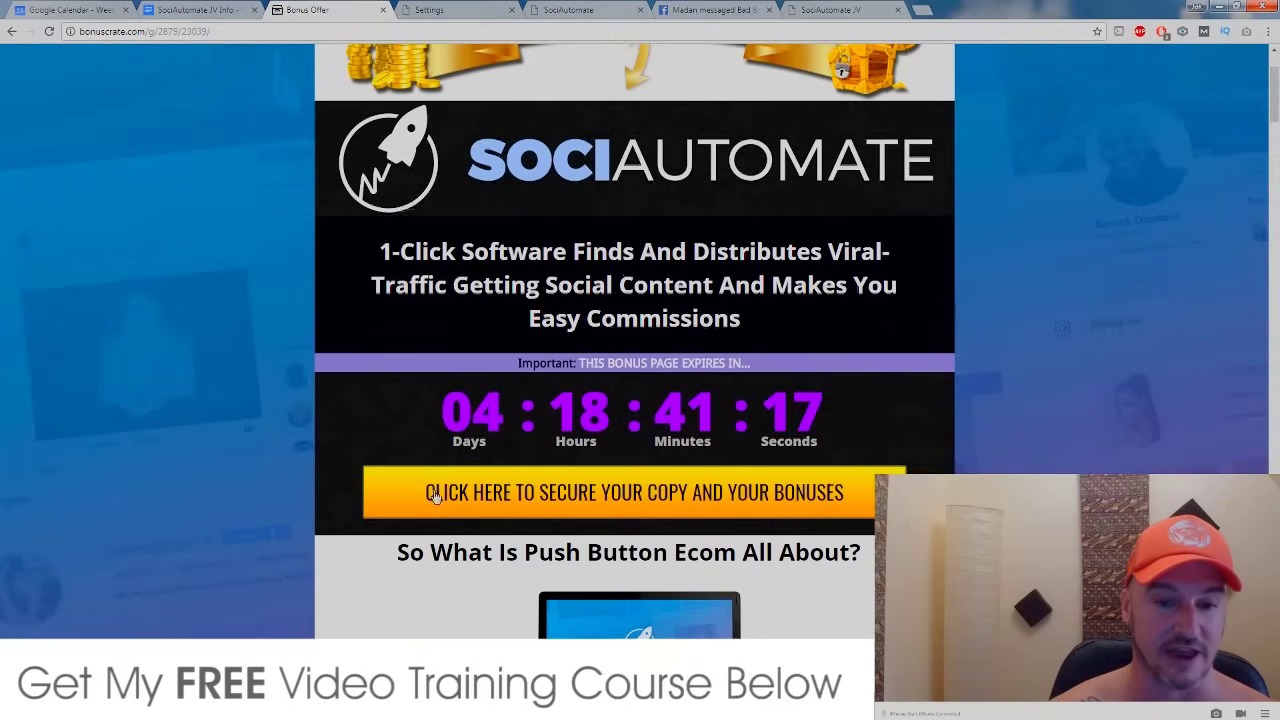
scroll(393, 360, "up", 2)
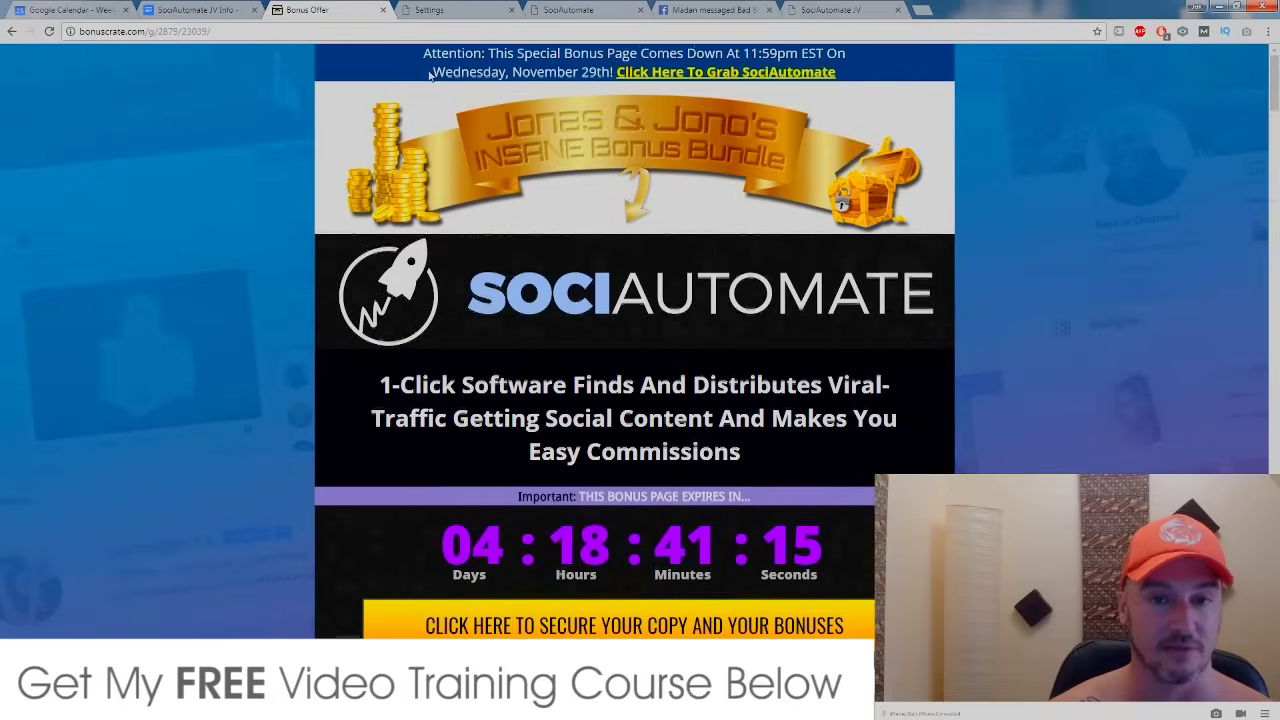
left_click(448, 12)
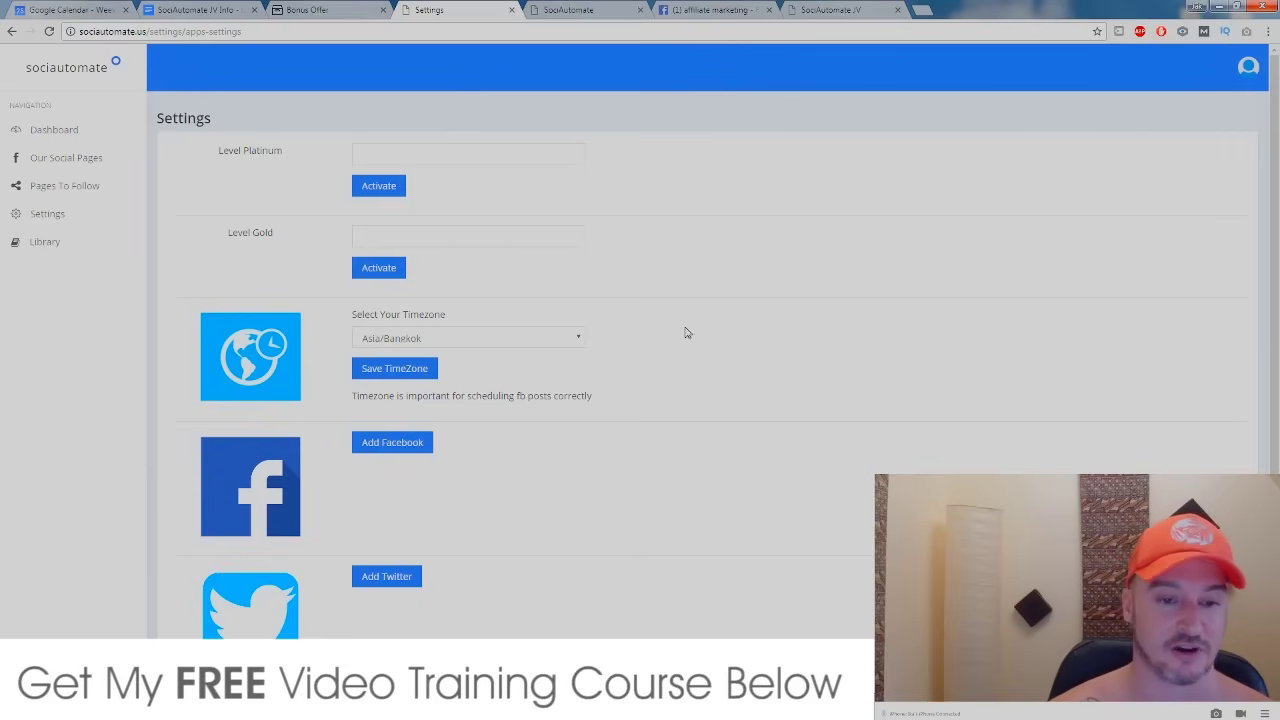
scroll(745, 323, "down", 2)
scroll(826, 268, "up", 2)
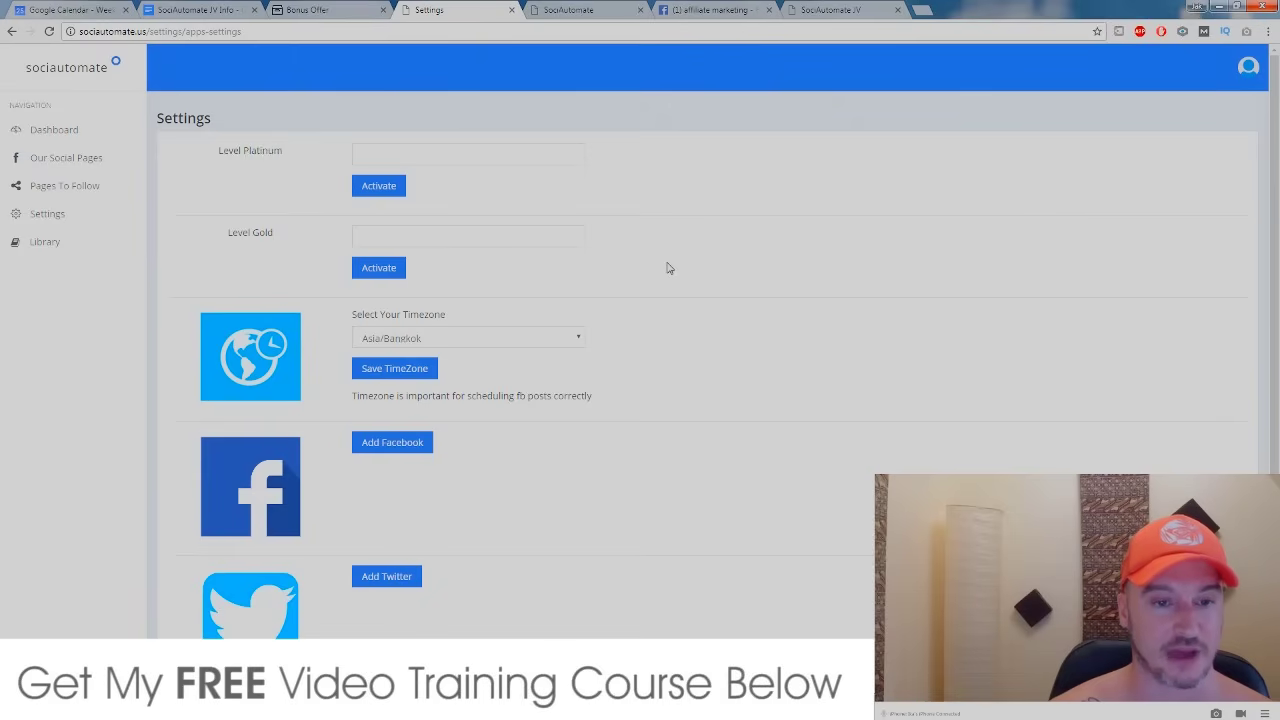
scroll(620, 290, "down", 1)
scroll(390, 280, "down", 2)
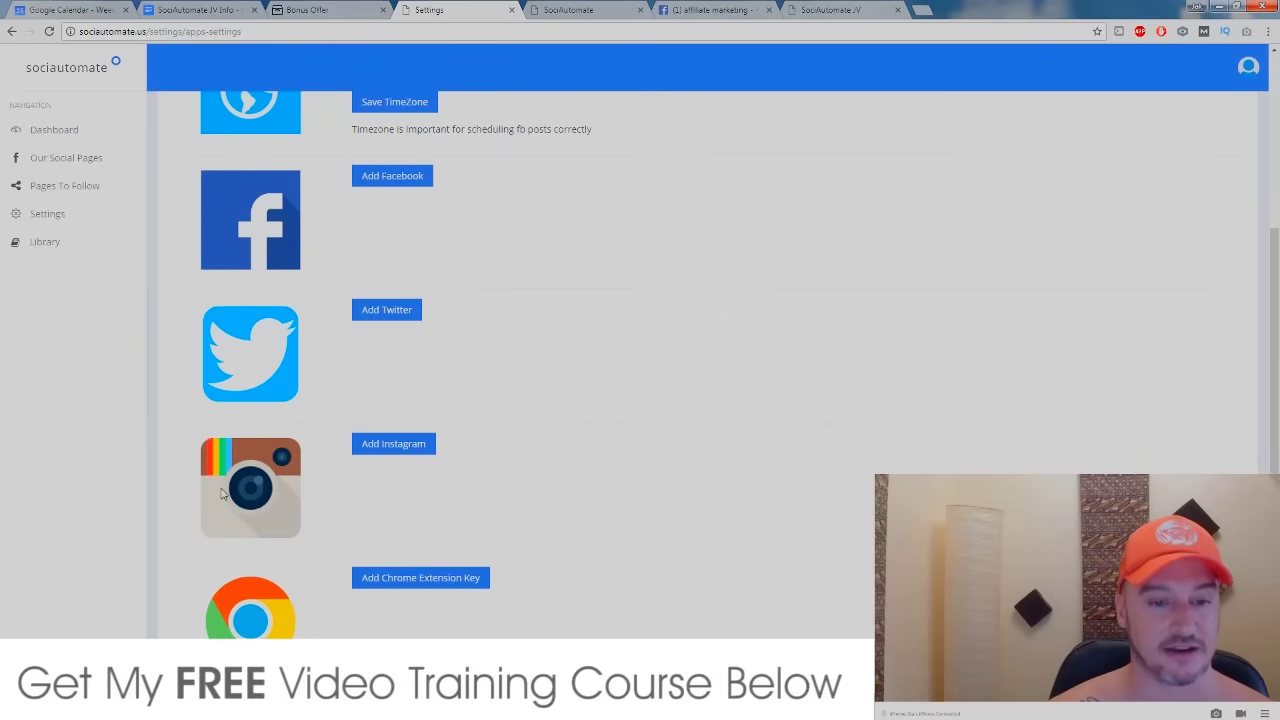
scroll(310, 517, "down", 1)
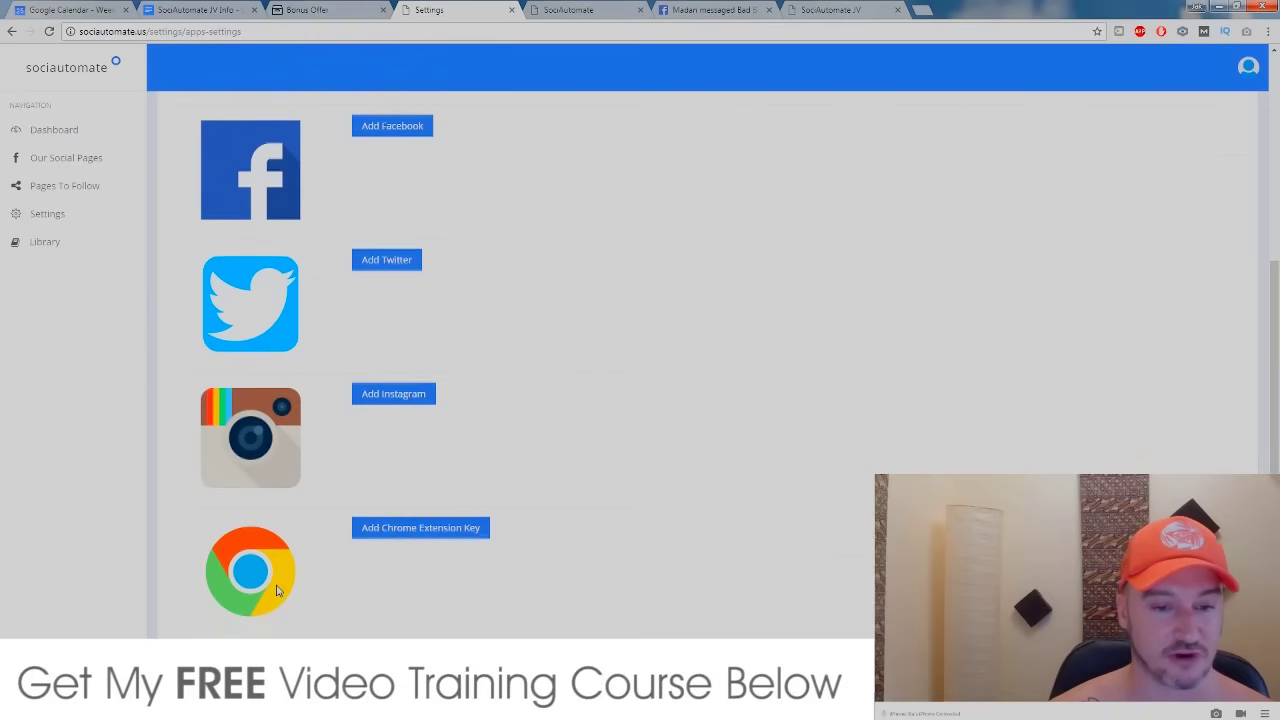
scroll(277, 590, "up", 4)
scroll(275, 580, "up", 1)
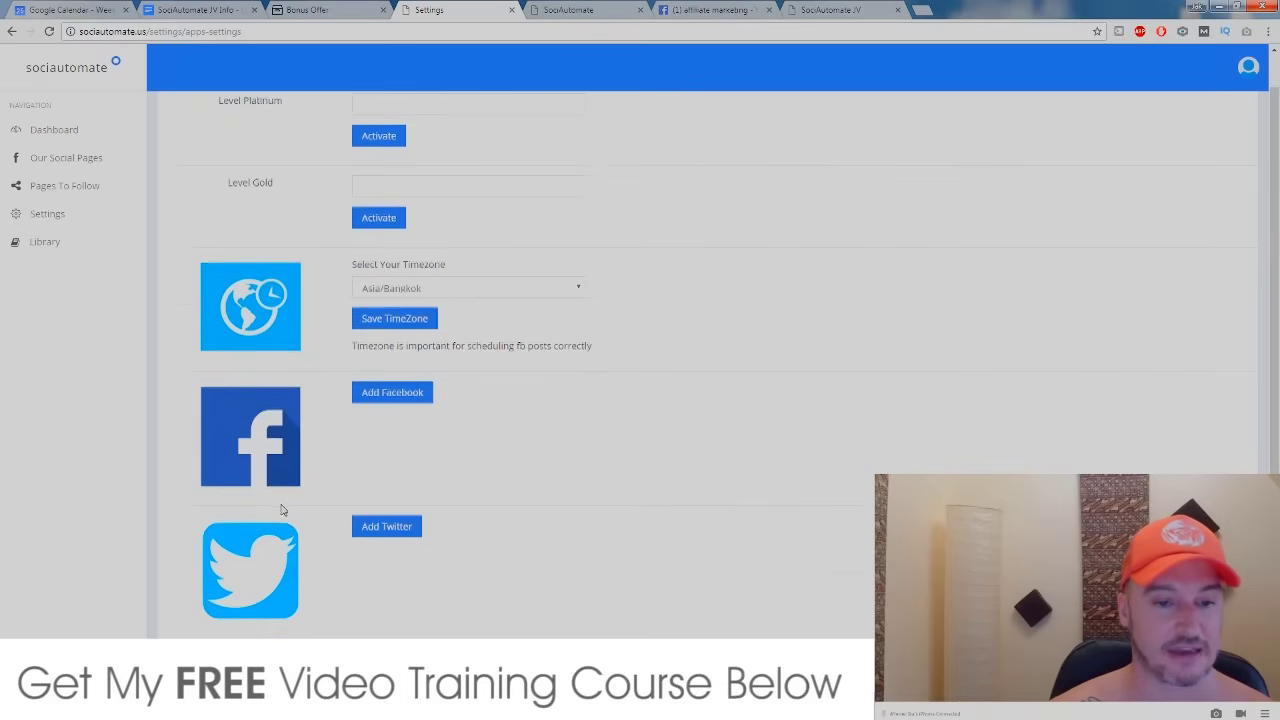
scroll(281, 510, "down", 3)
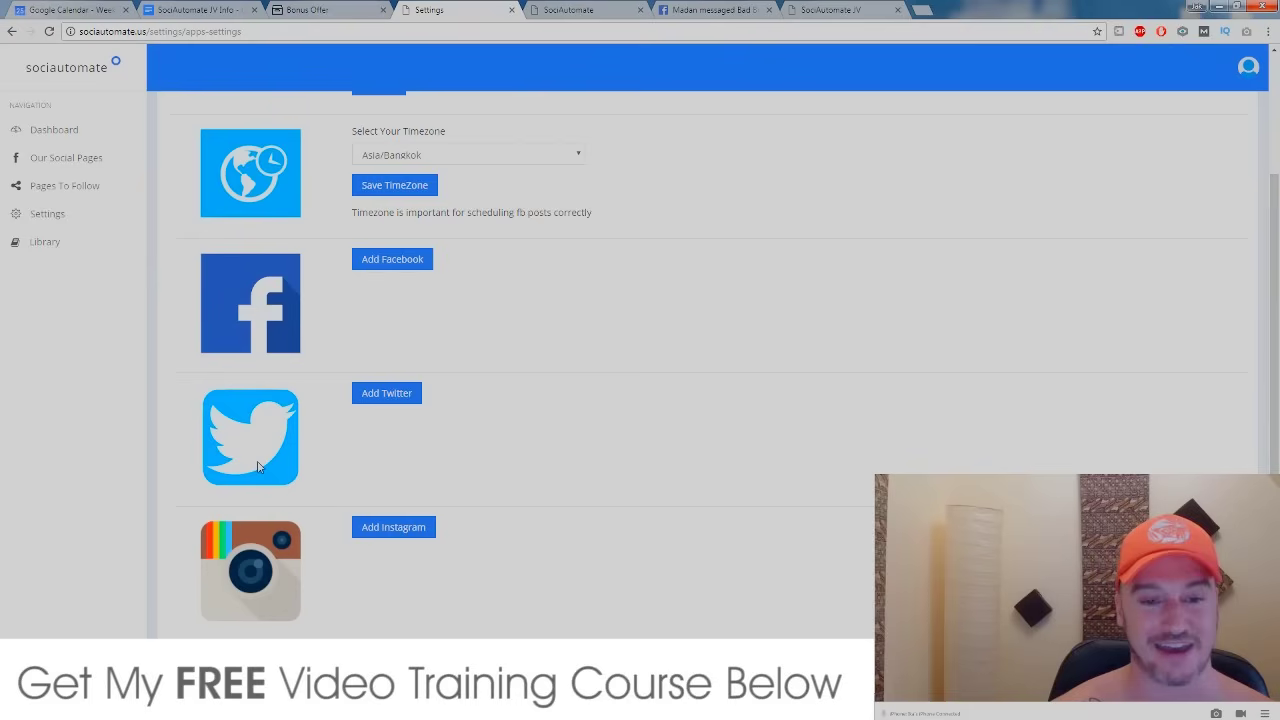
scroll(330, 455, "down", 3)
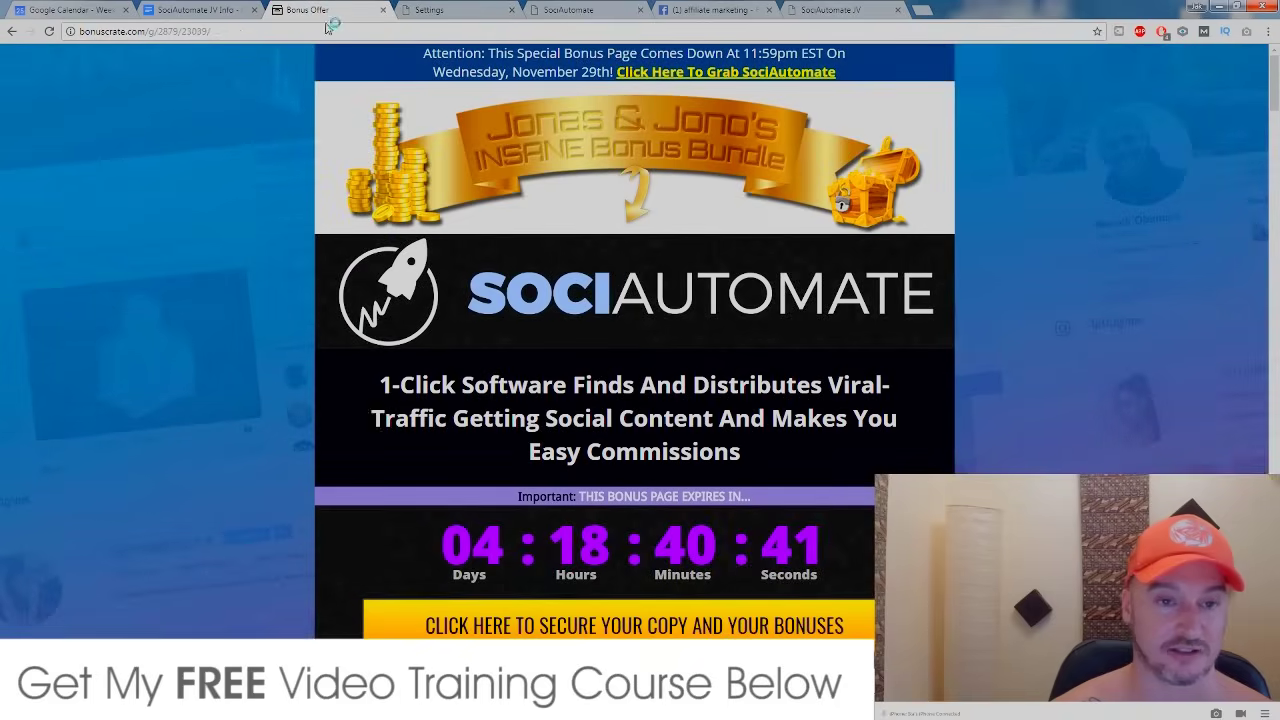
left_click(328, 13)
scroll(533, 397, "down", 5)
scroll(525, 370, "down", 5)
scroll(518, 345, "down", 5)
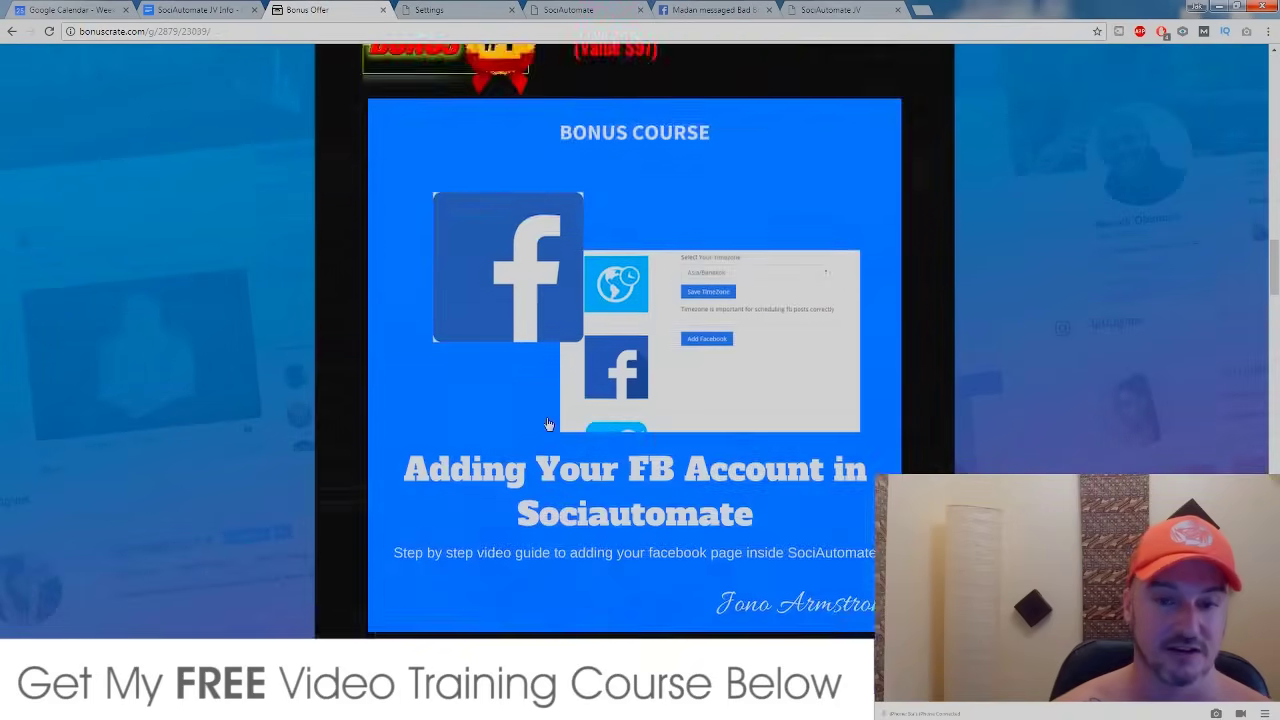
scroll(511, 326, "down", 3)
left_click(445, 12)
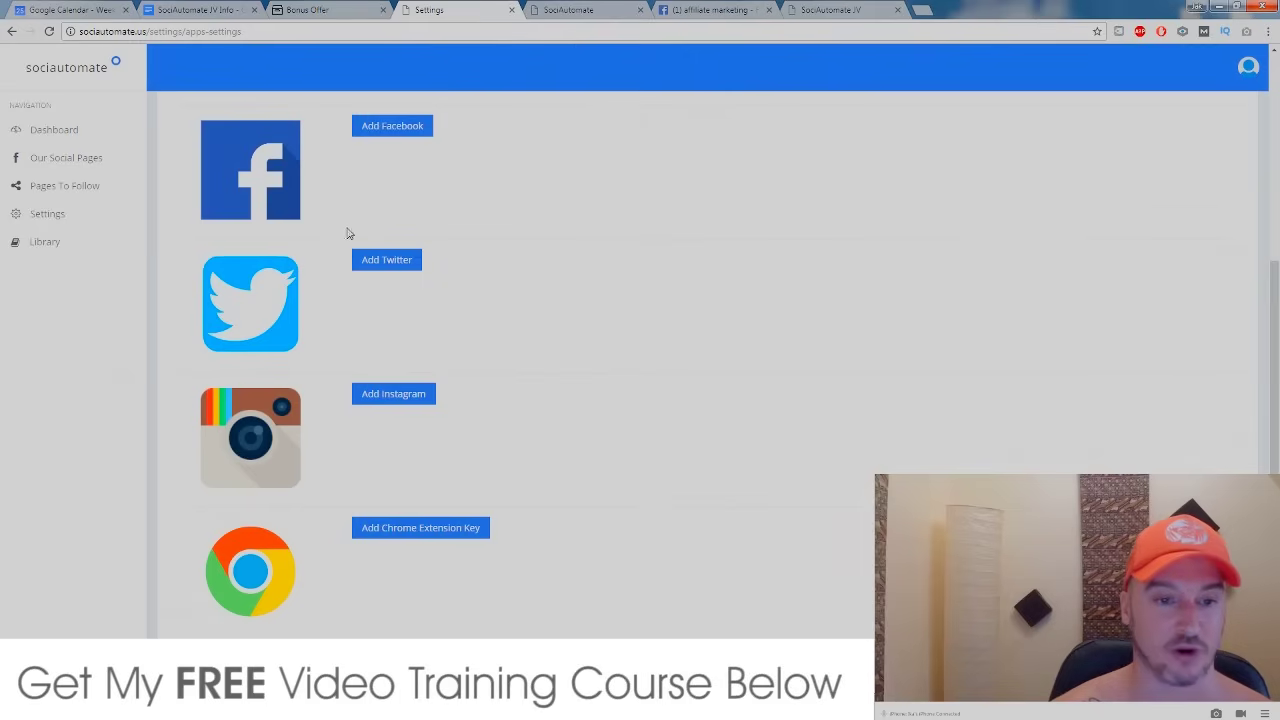
Reveal the Add Instagram login fields, then scroll the followed Facebook pages list
left_click(390, 396)
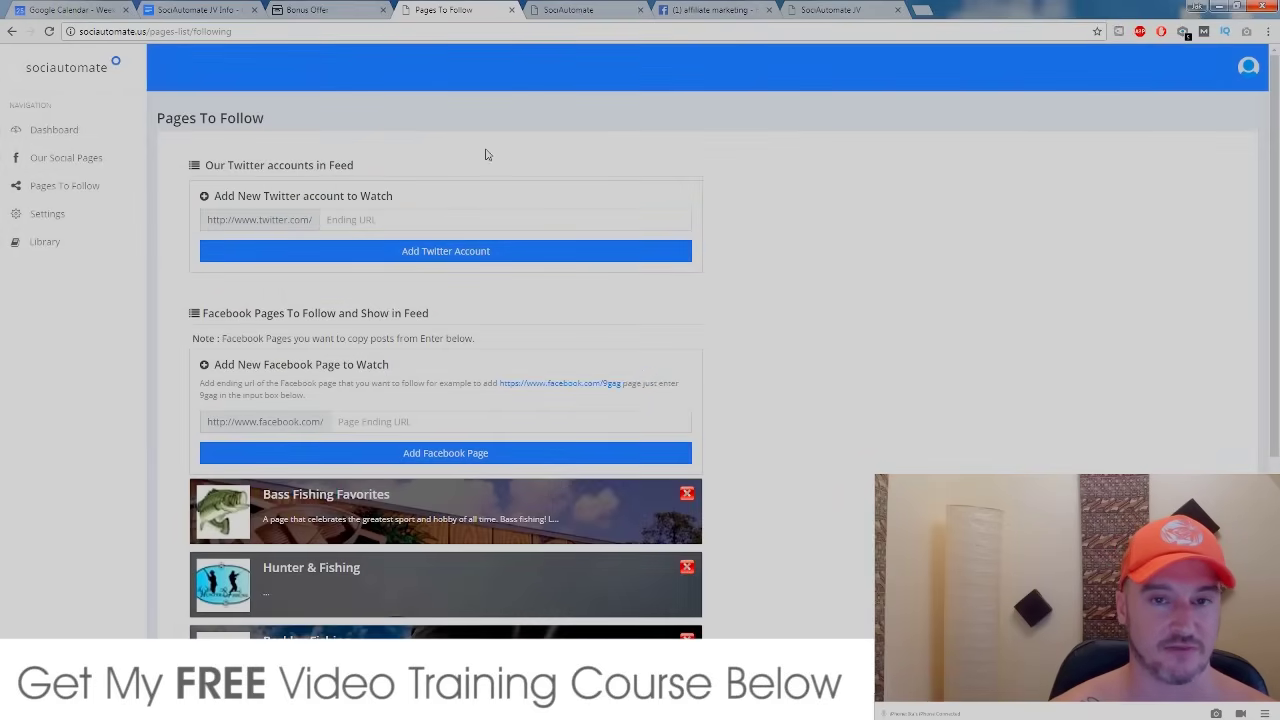
scroll(420, 340, "down", 3)
scroll(440, 355, "up", 1)
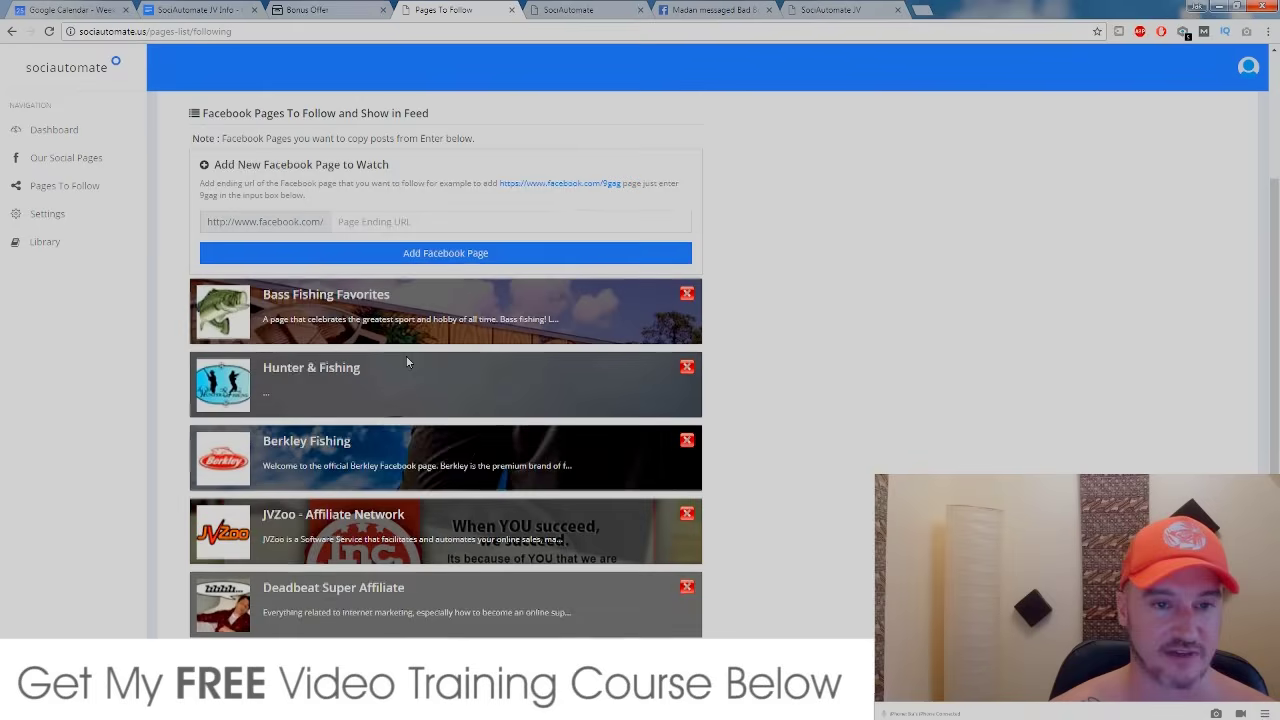
Open the Affiliate Marketing Facebook page from search and select its AKPassiveIncome address ending
left_click(702, 12)
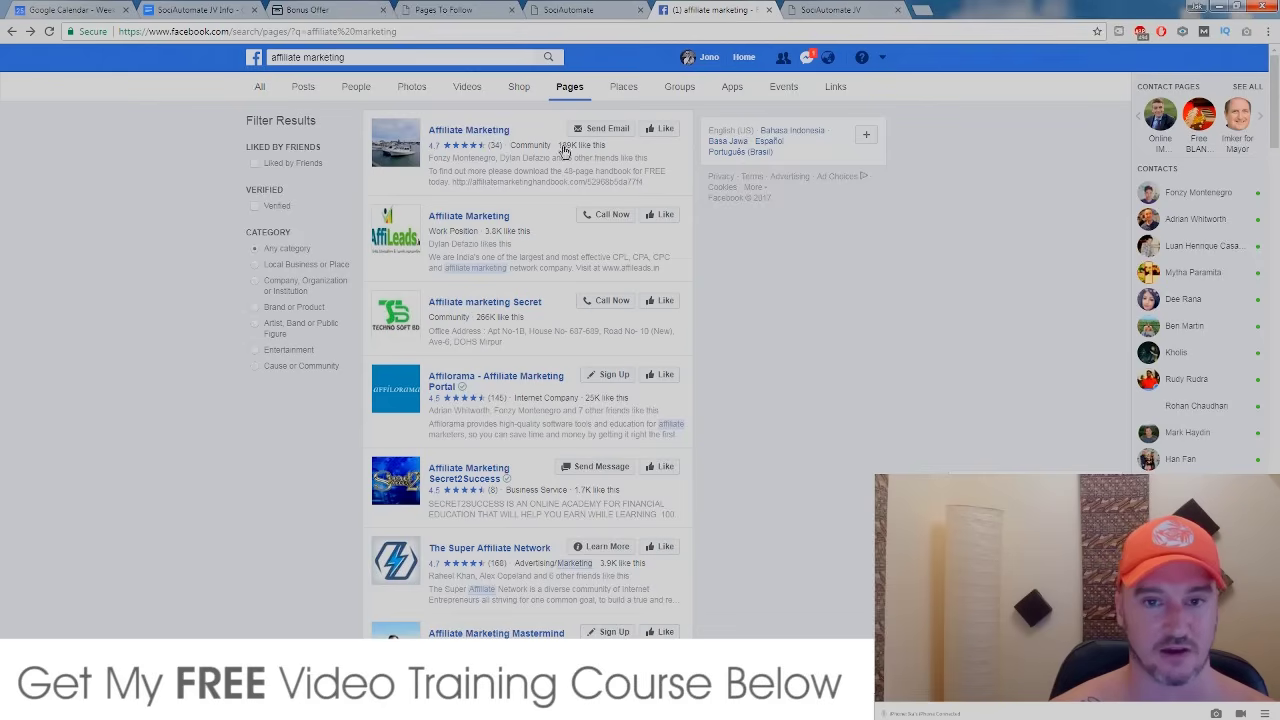
left_click(491, 133)
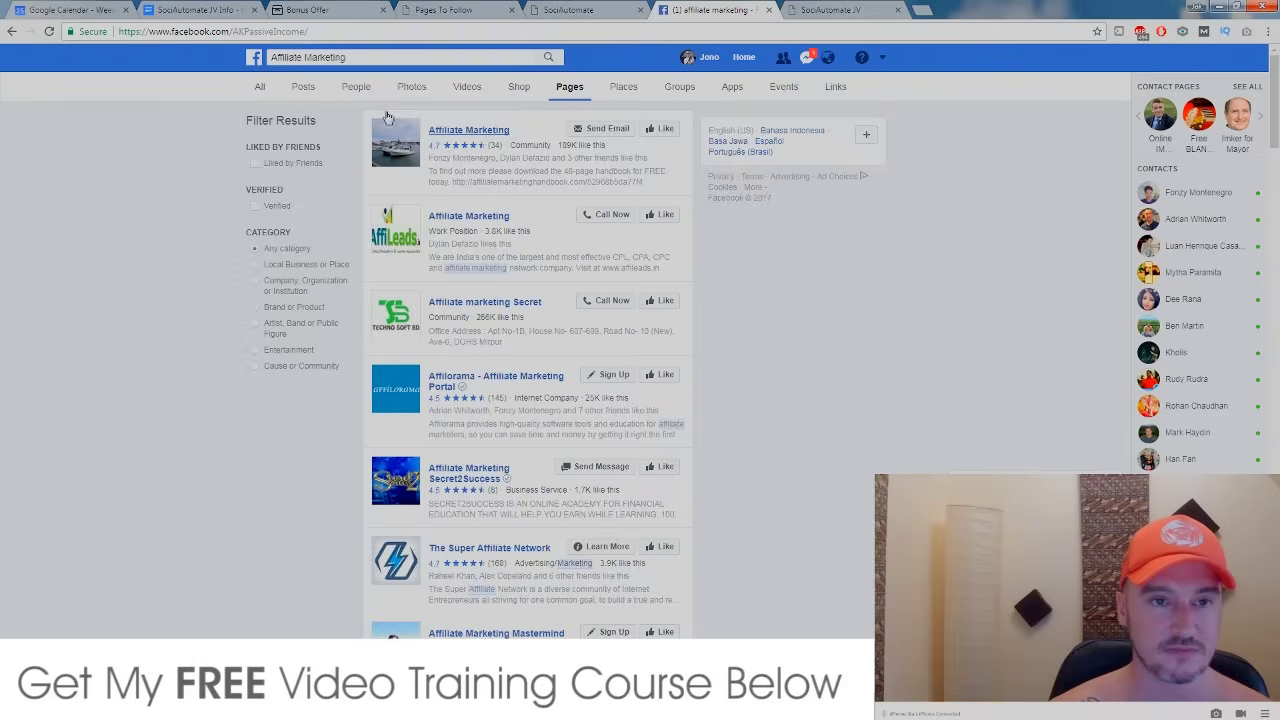
left_click(387, 118)
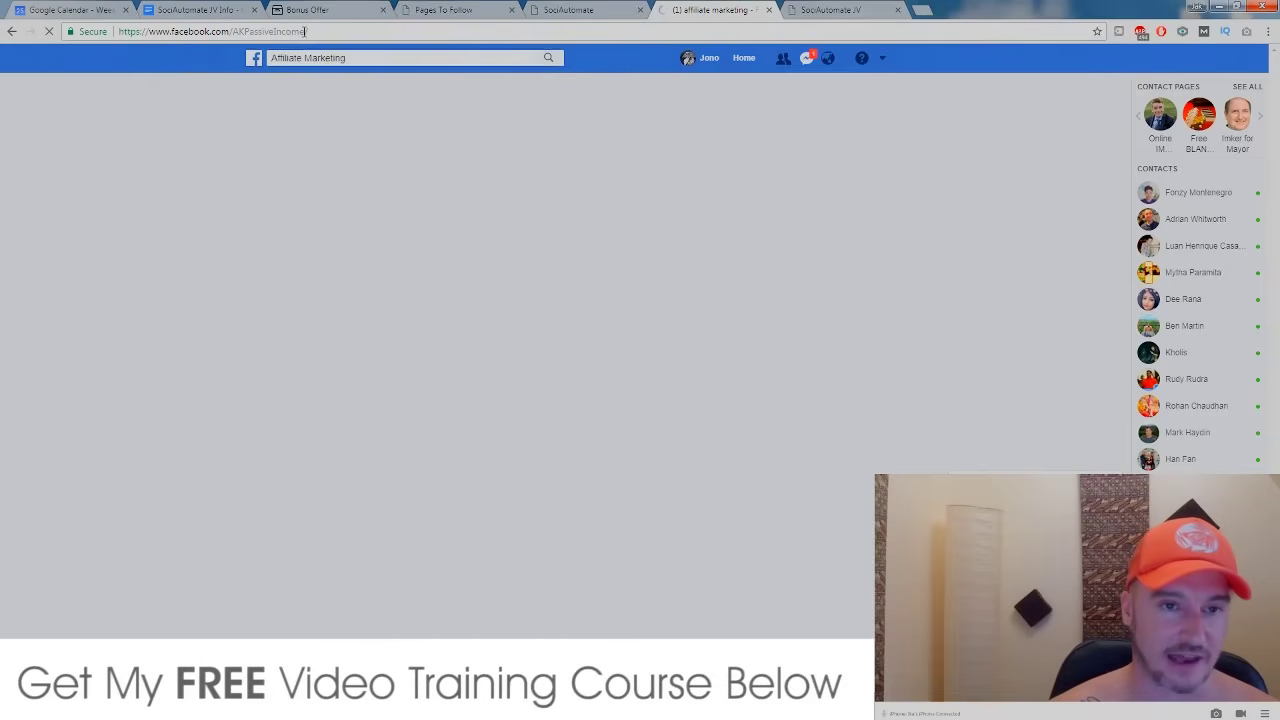
left_click_drag(305, 31, 233, 31)
key("ctrl+c")
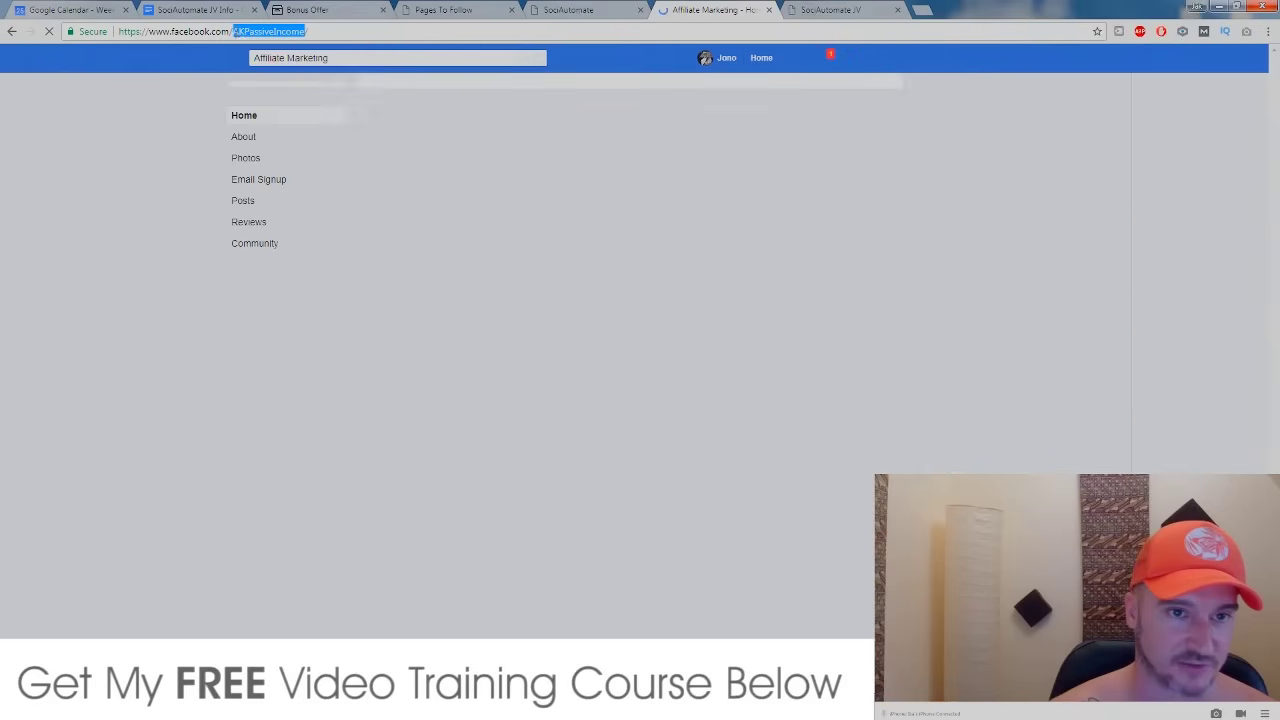
left_click(571, 10)
Paste AKPassiveIncome into the Page Ending field, delete it again, and scroll the followed pages
left_click(445, 10)
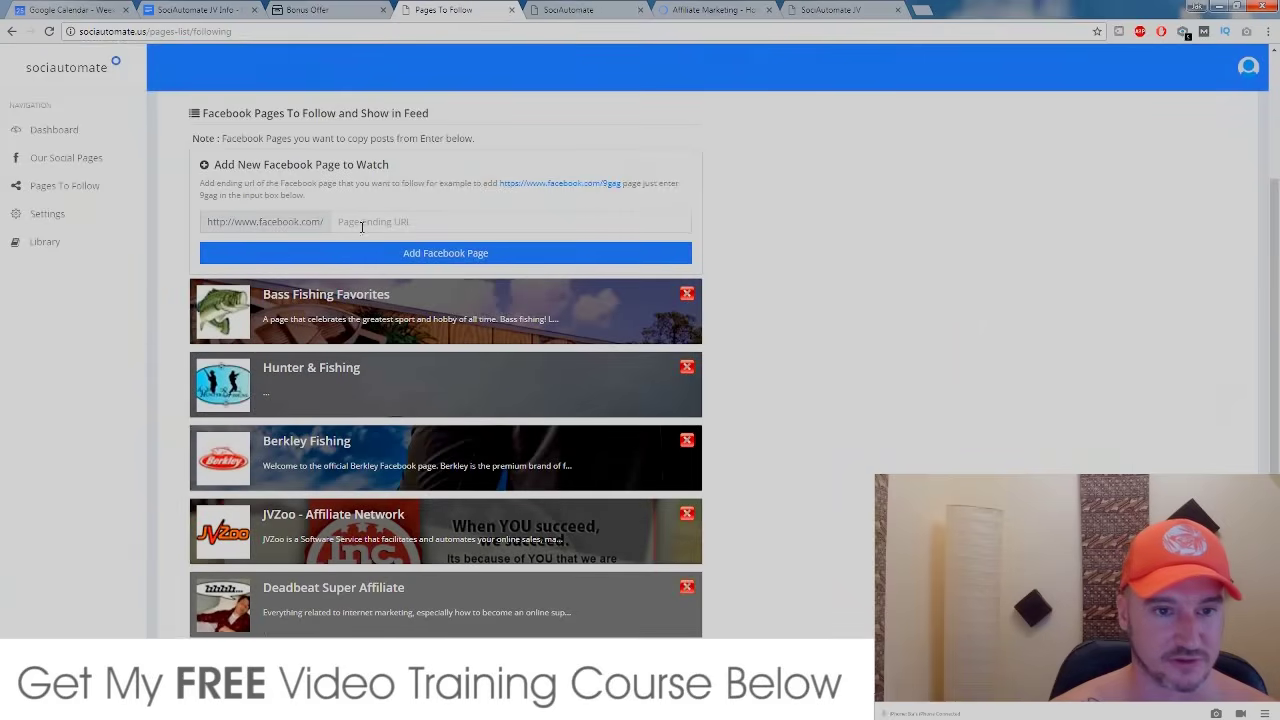
key("ctrl+v")
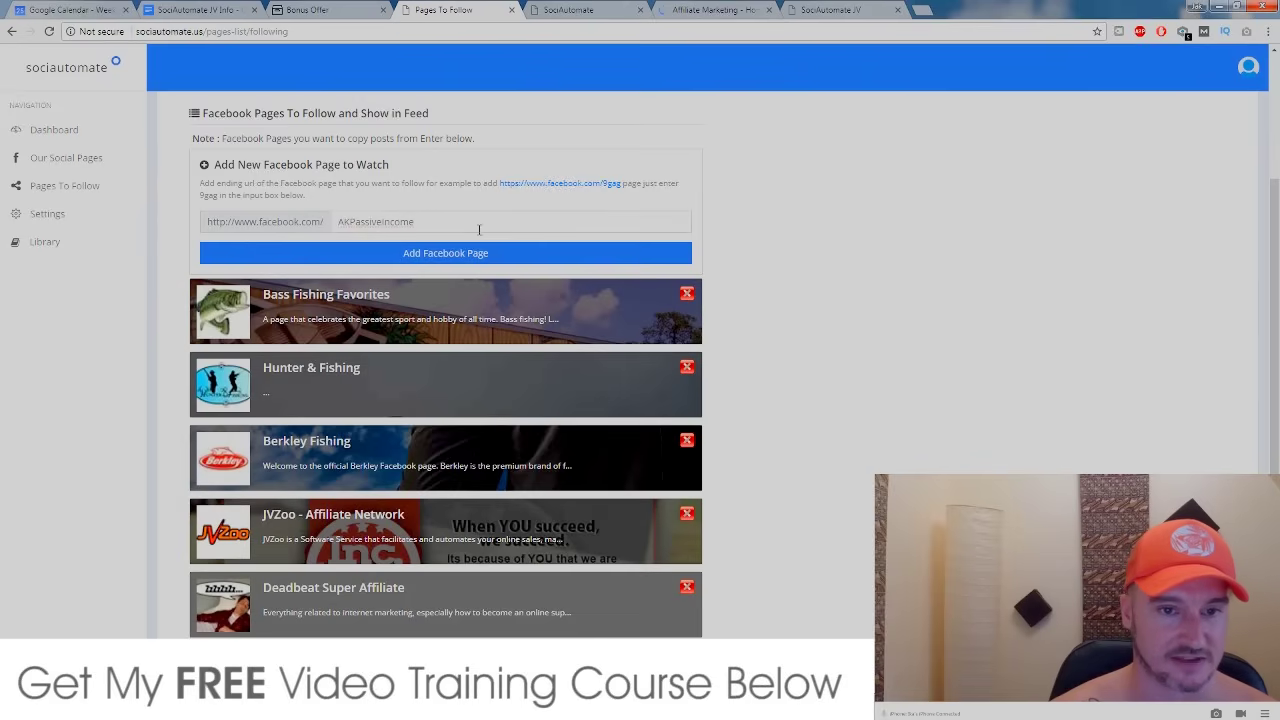
left_click_drag(445, 221, 288, 218)
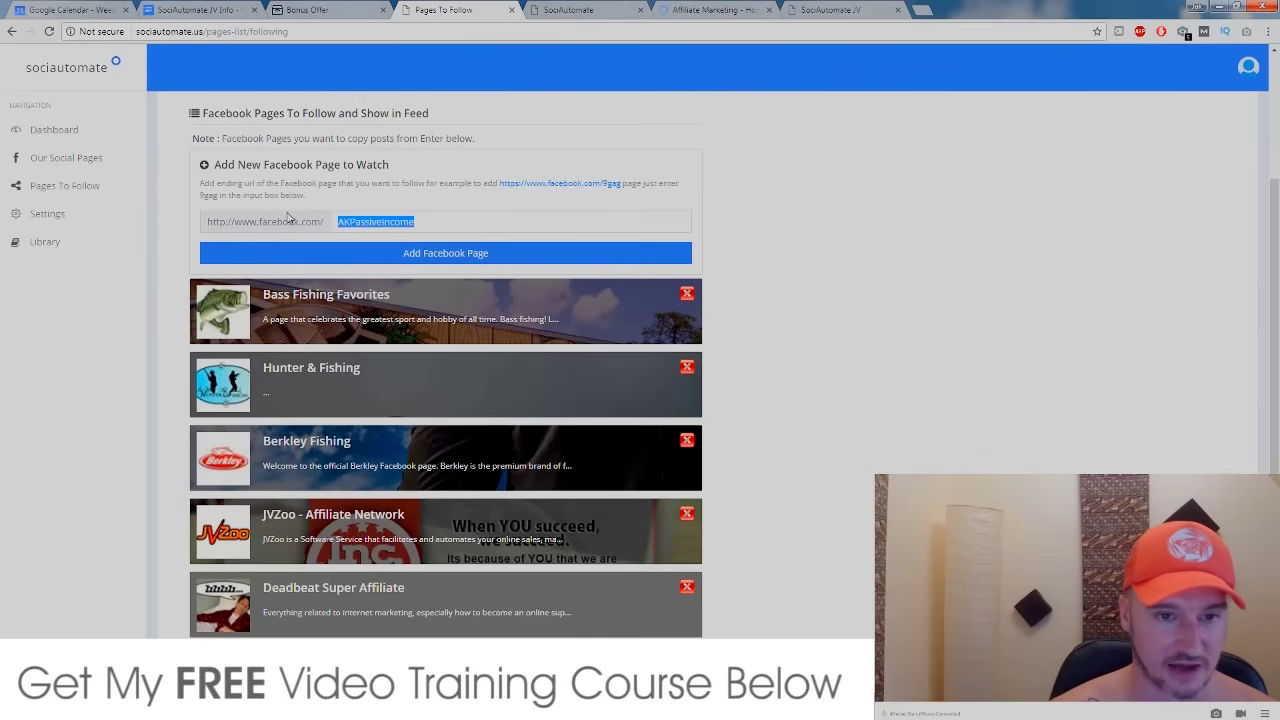
key("BackSpace")
scroll(862, 300, "down", 1)
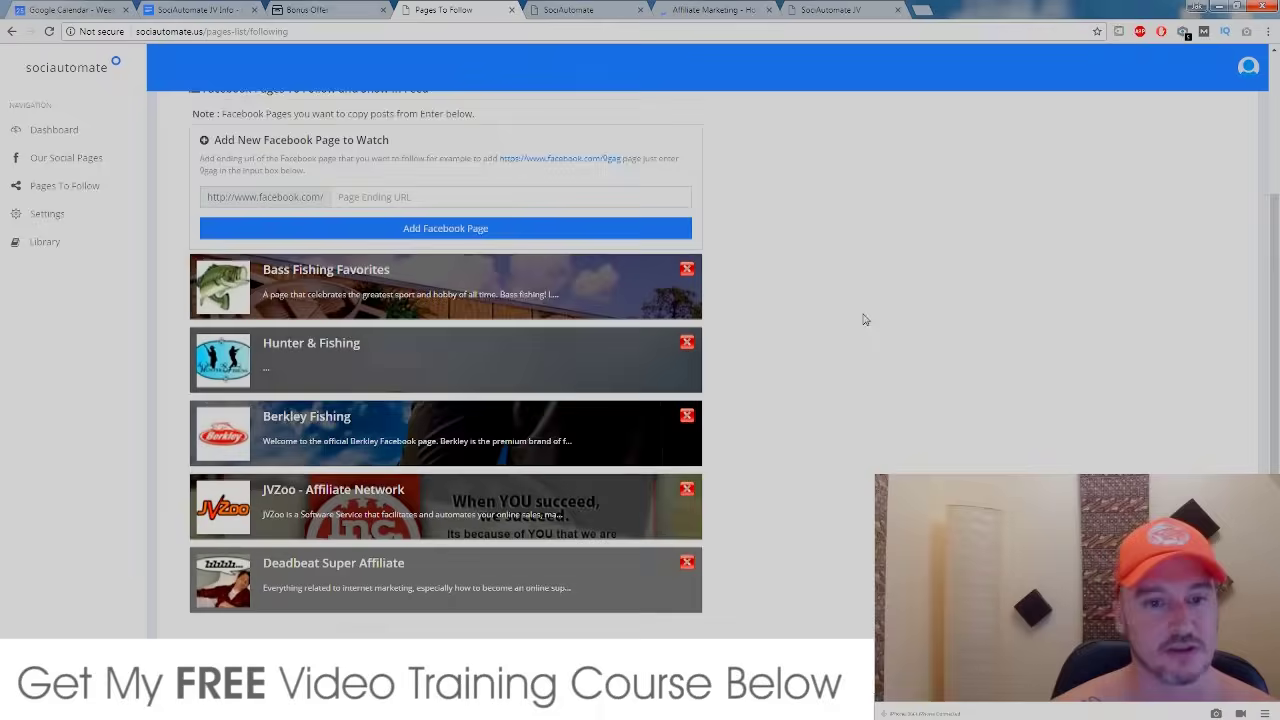
scroll(468, 350, "down", 1)
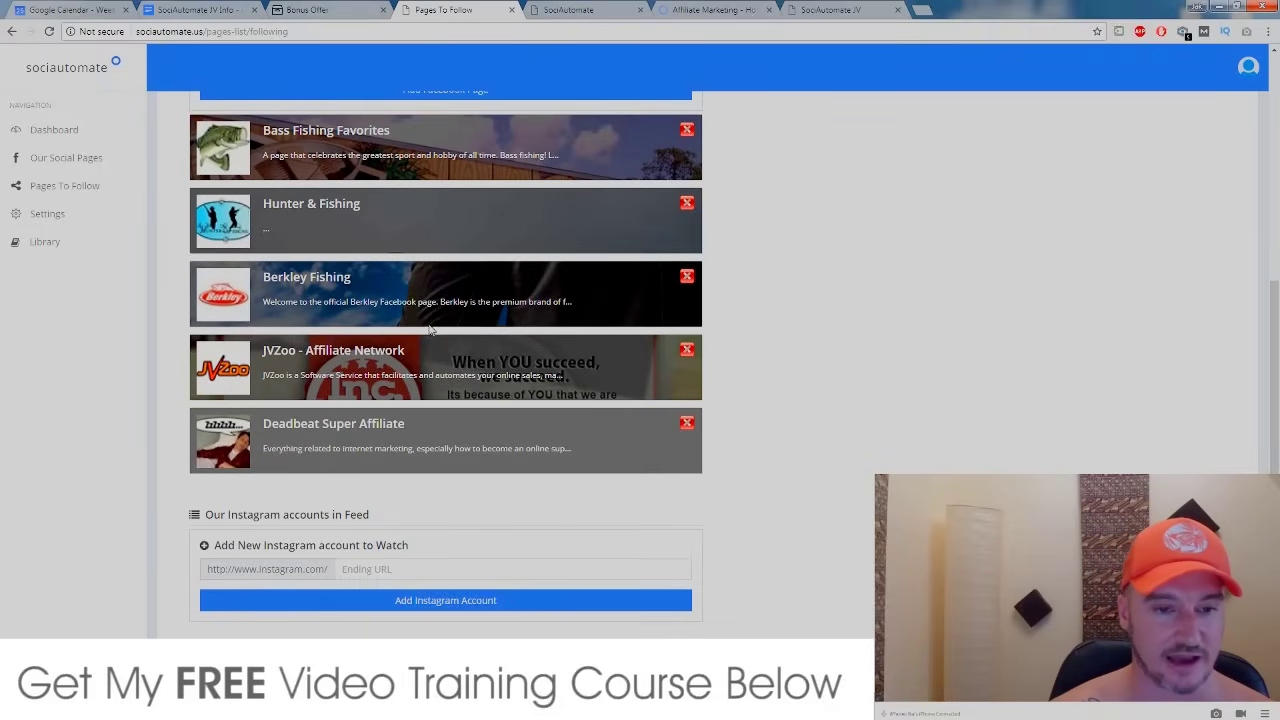
scroll(319, 331, "up", 2)
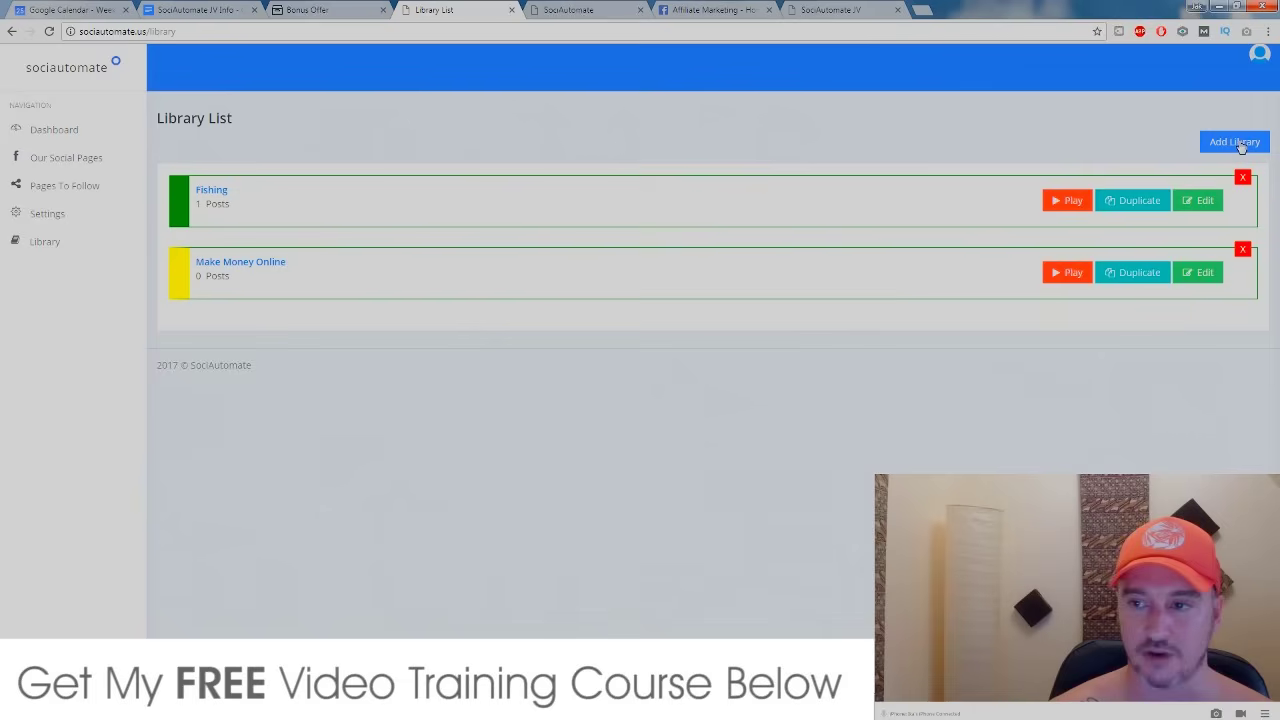
Add and save a magenta library titled 'affiliate marketing'
left_click(1240, 145)
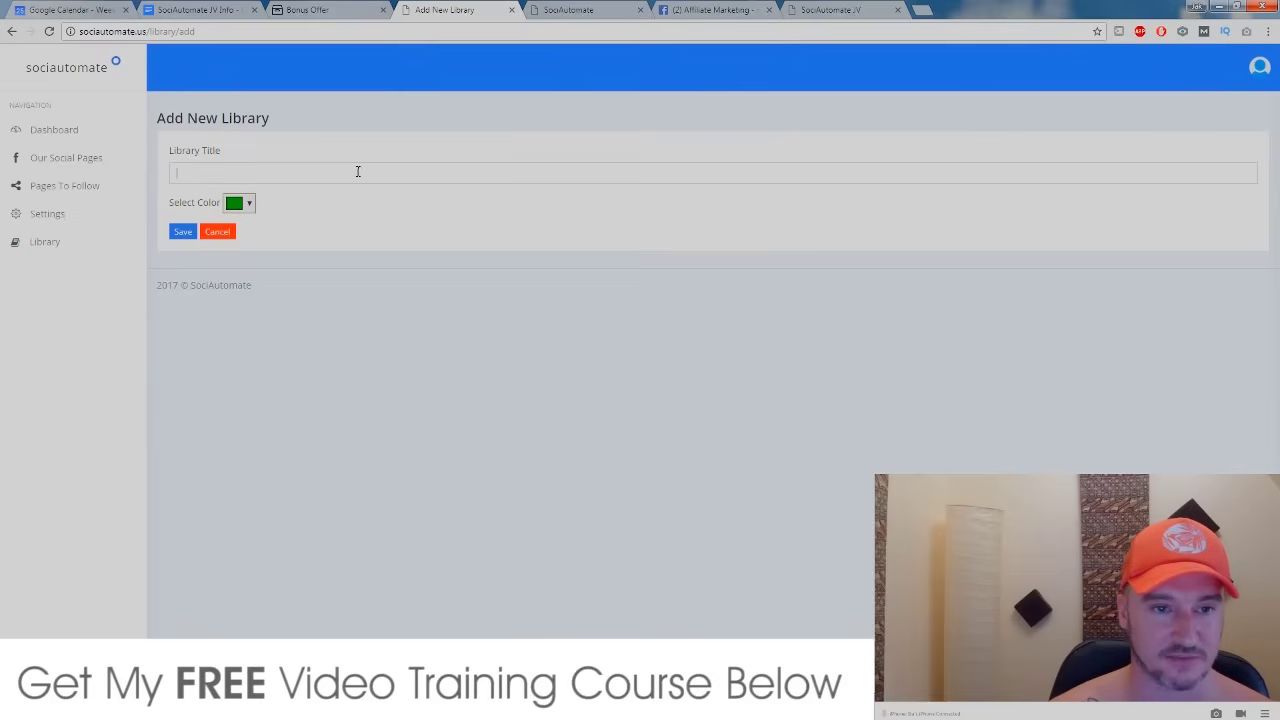
left_click(357, 171)
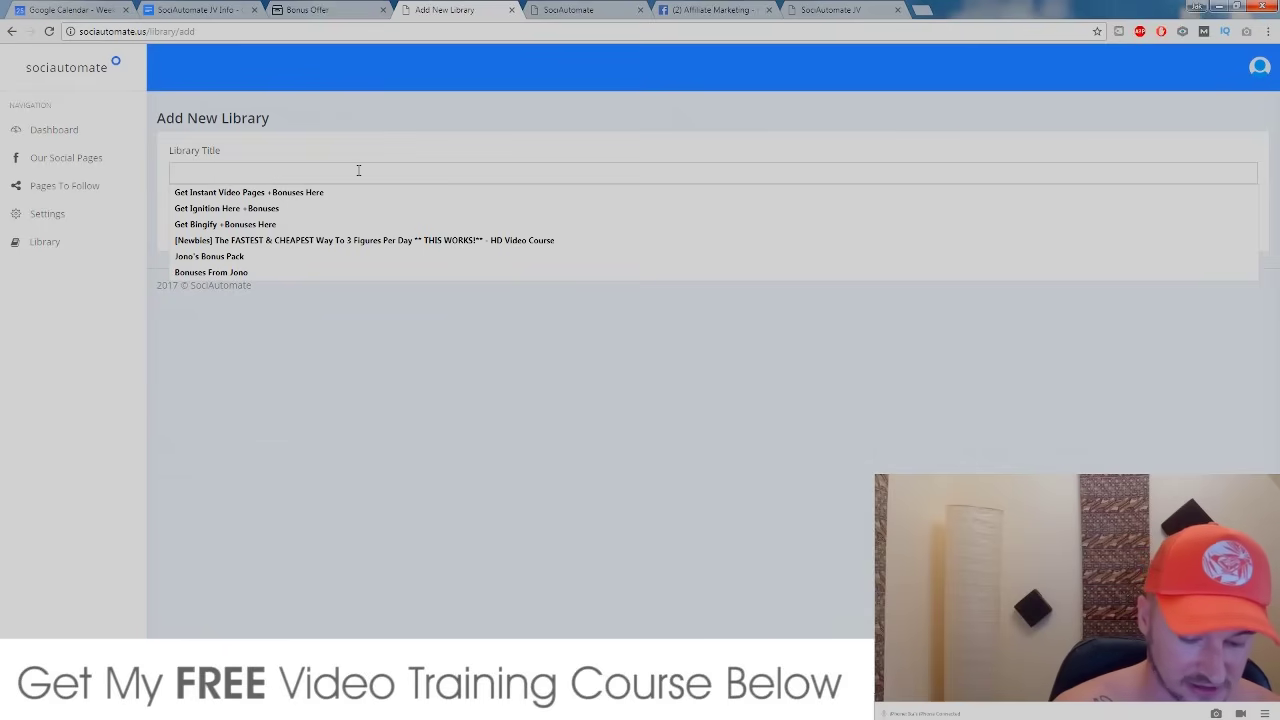
type("a")
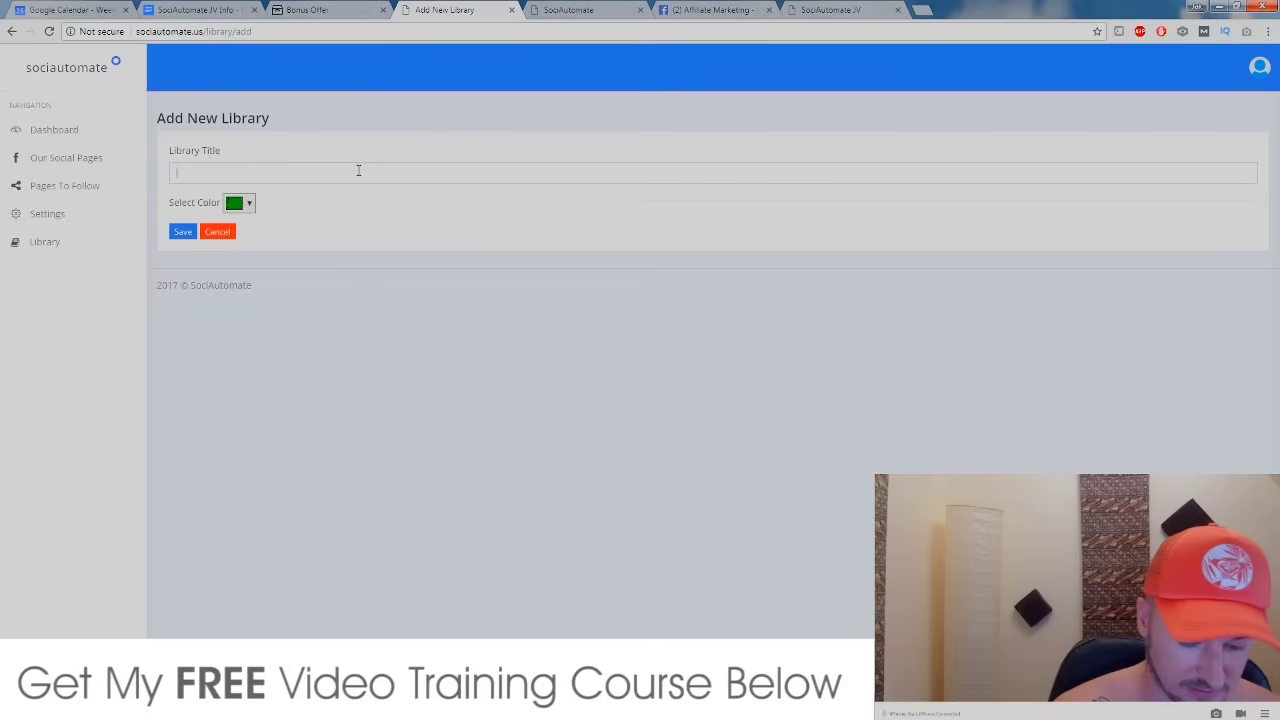
type("ffiliate")
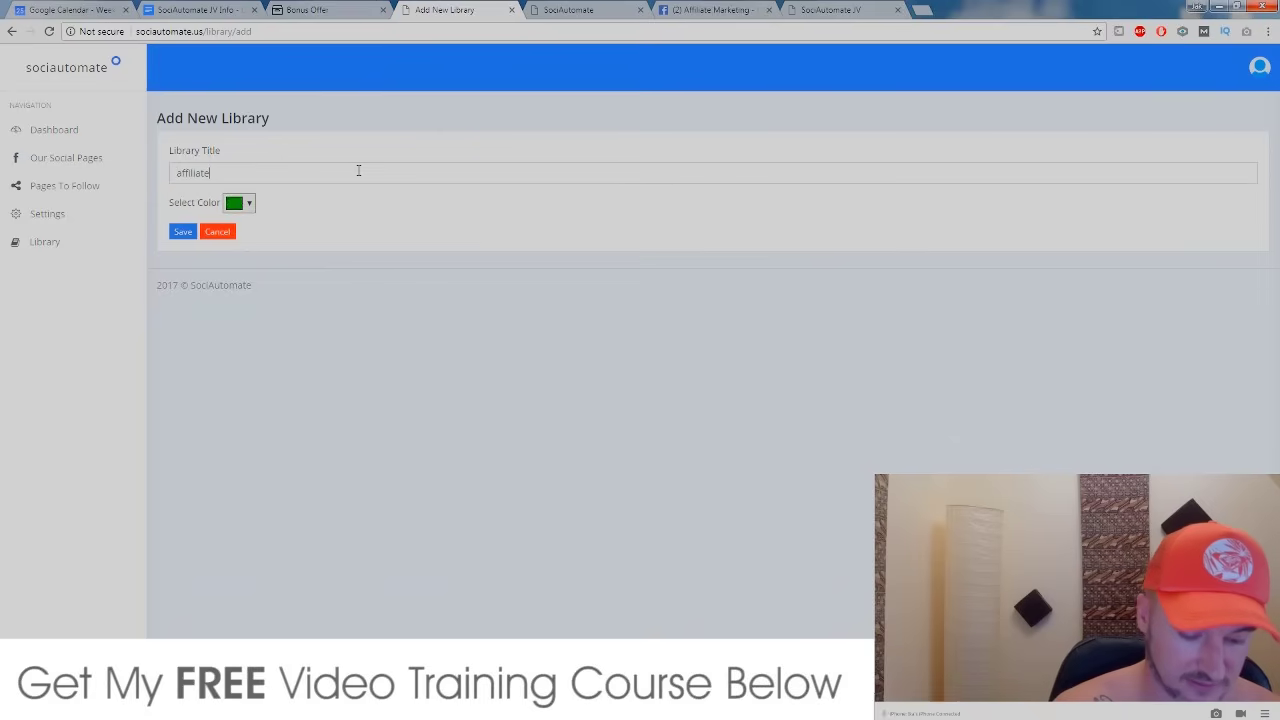
type(" market")
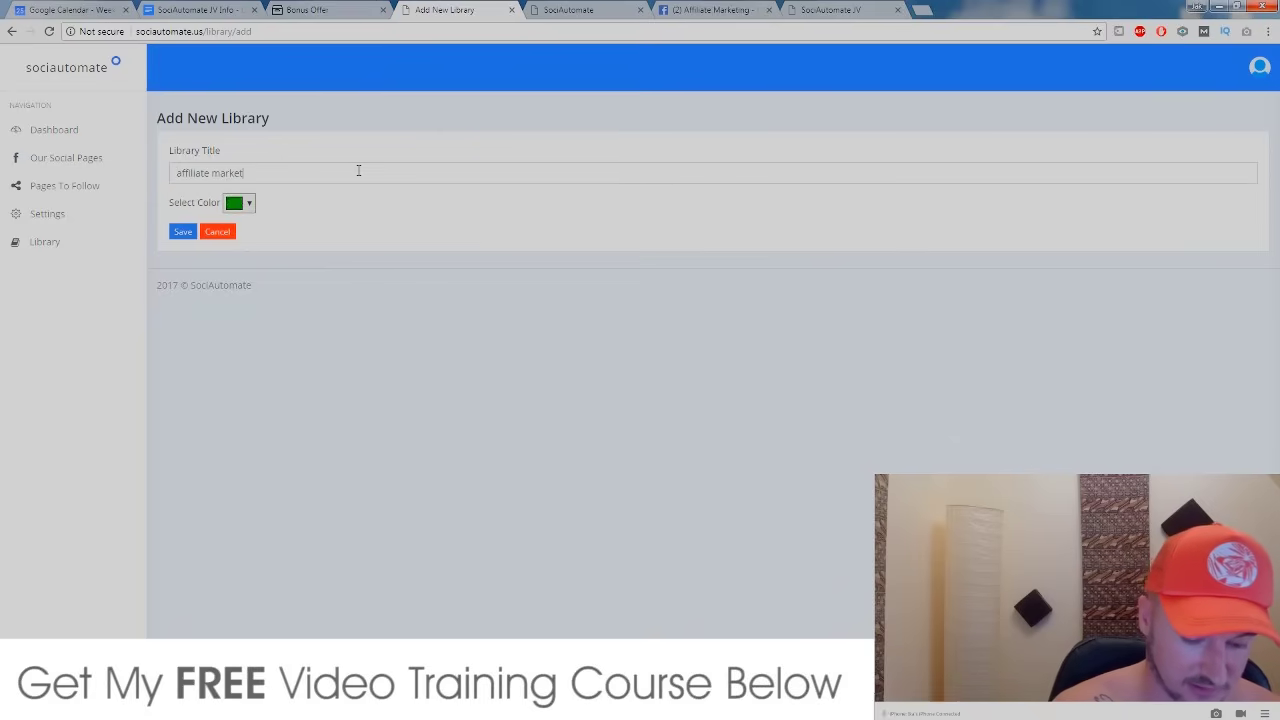
type("ing")
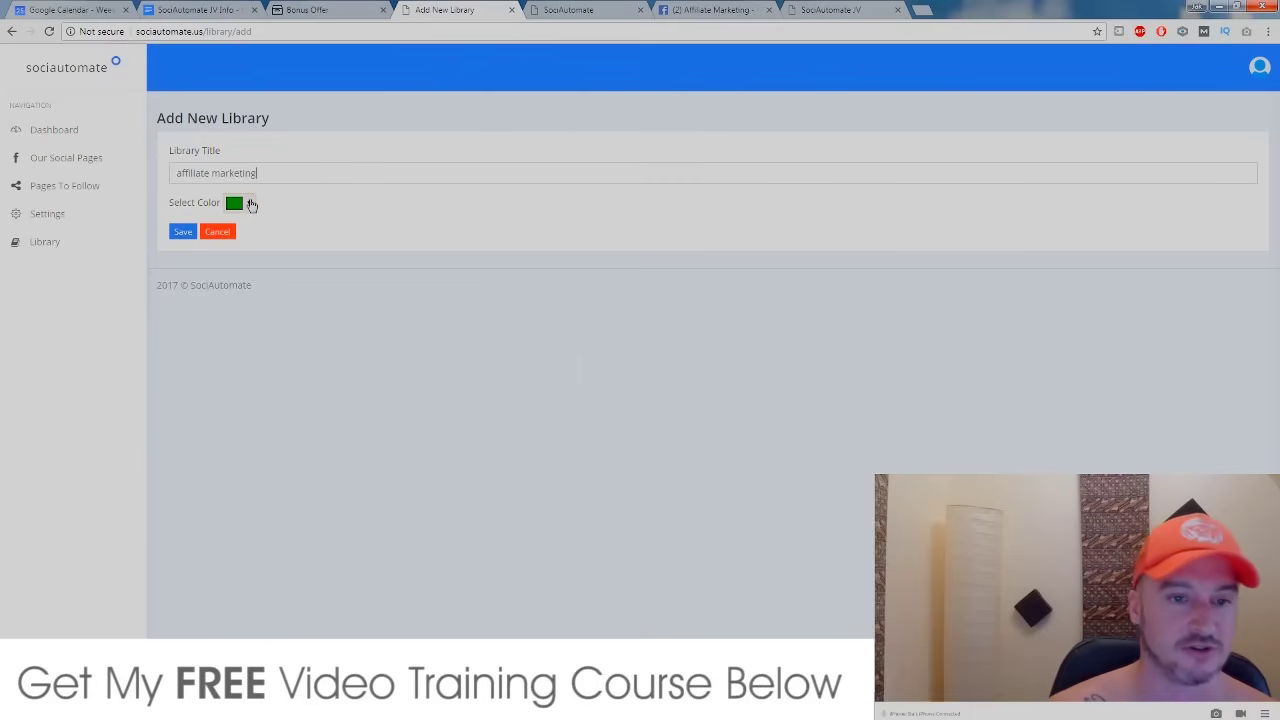
left_click(249, 203)
left_click(357, 243)
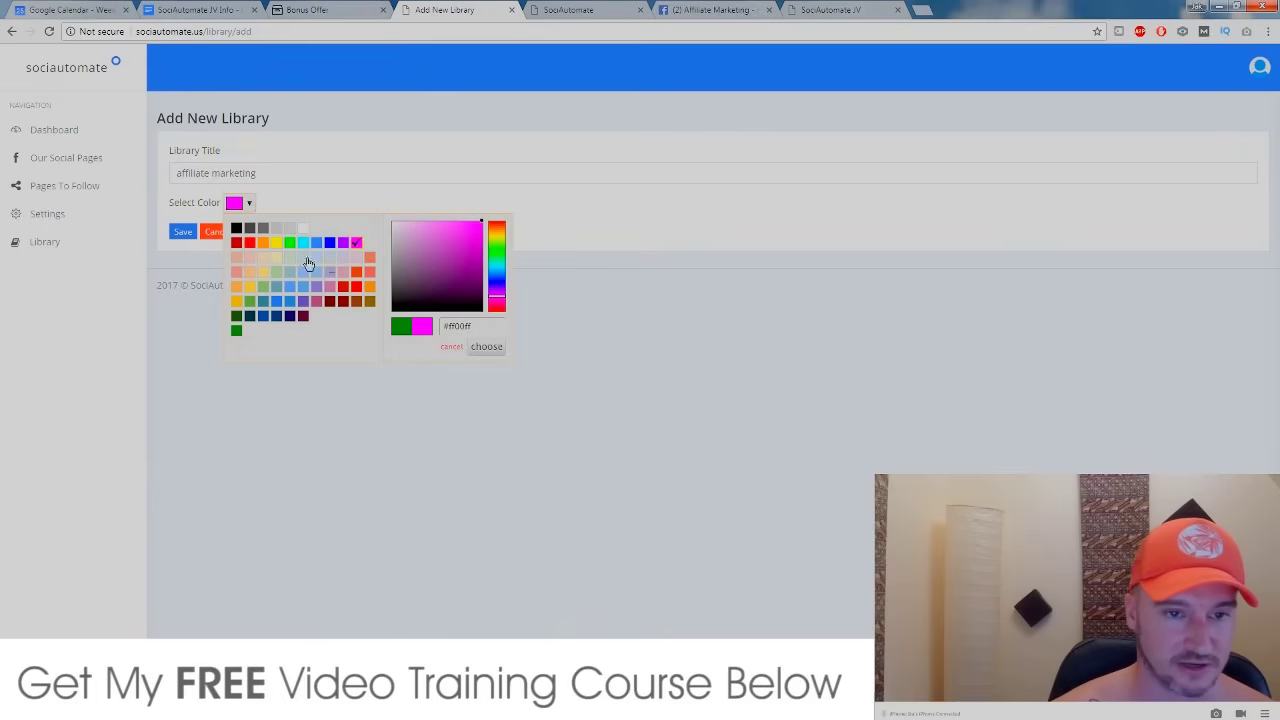
left_click(182, 240)
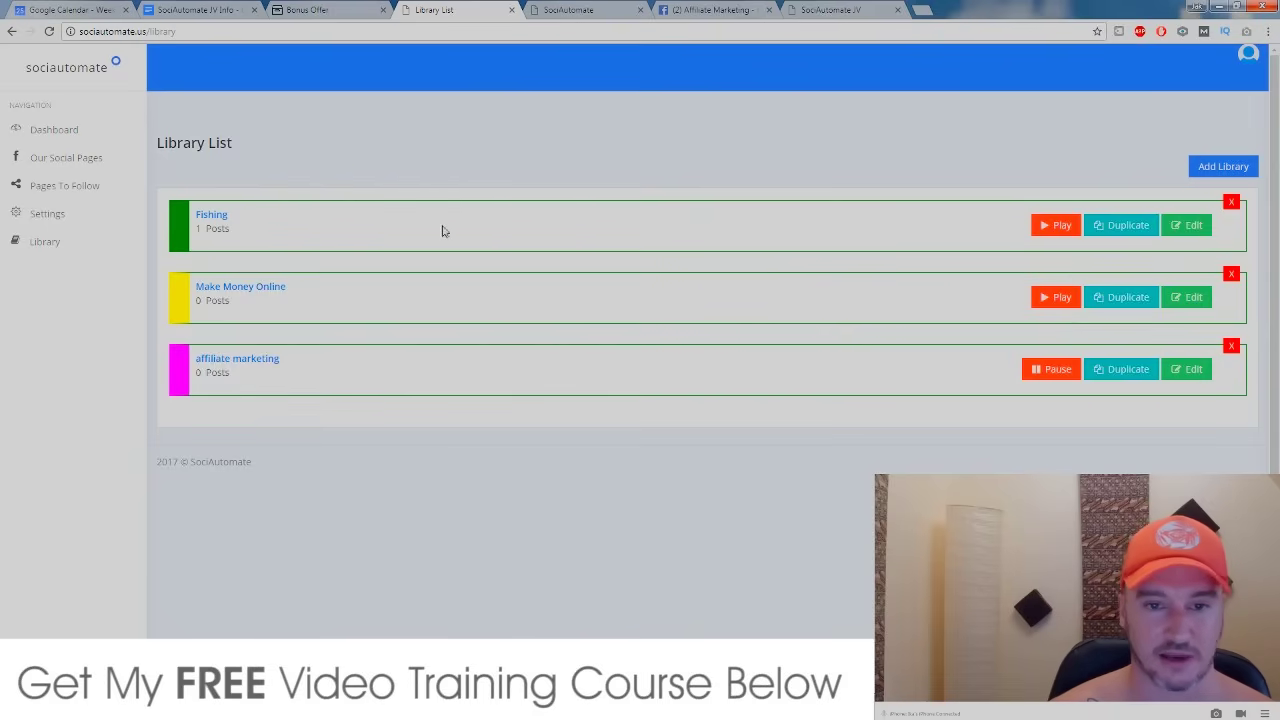
Open the Fishing post for editing, dismiss the file picker, and cancel without changes
left_click(217, 221)
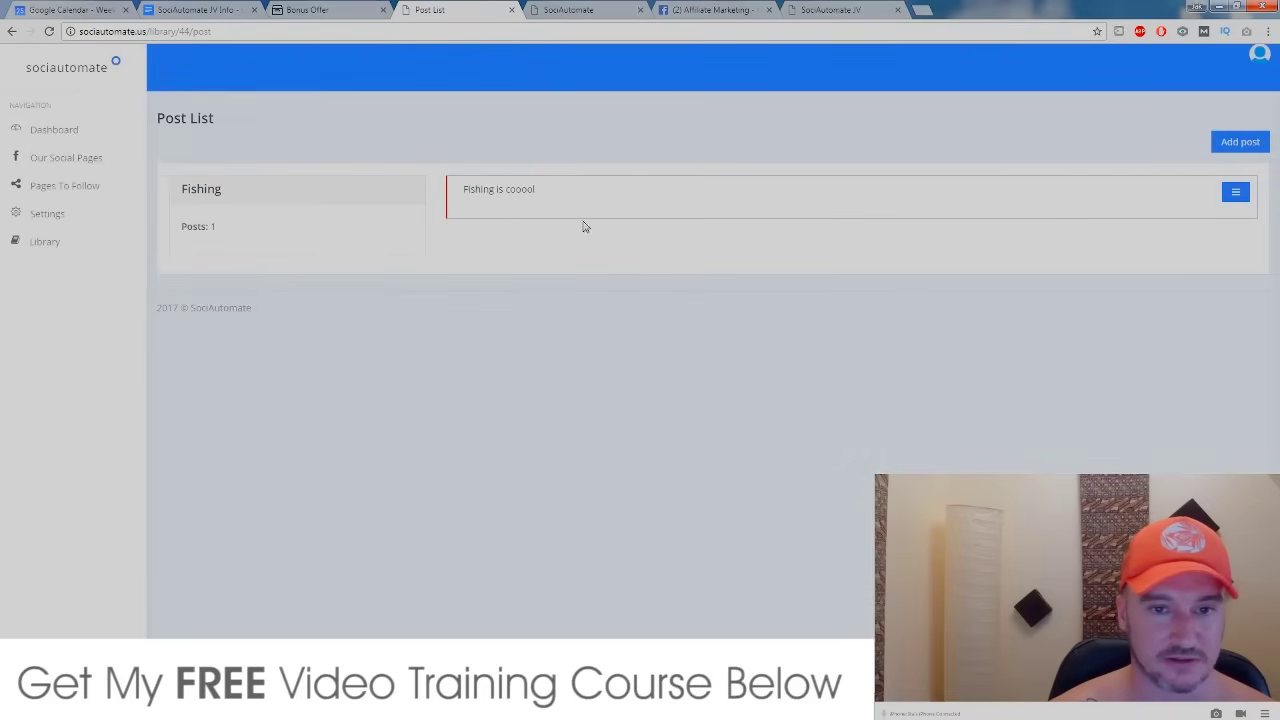
left_click(1241, 197)
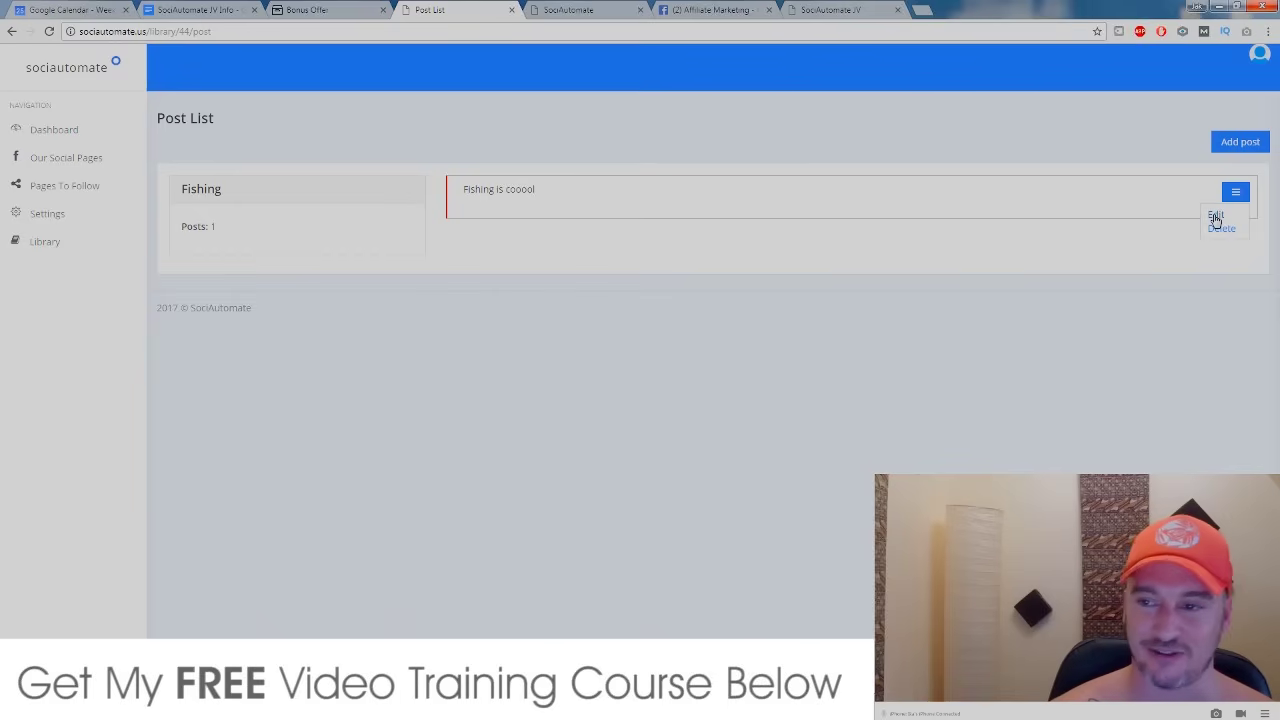
left_click(1216, 217)
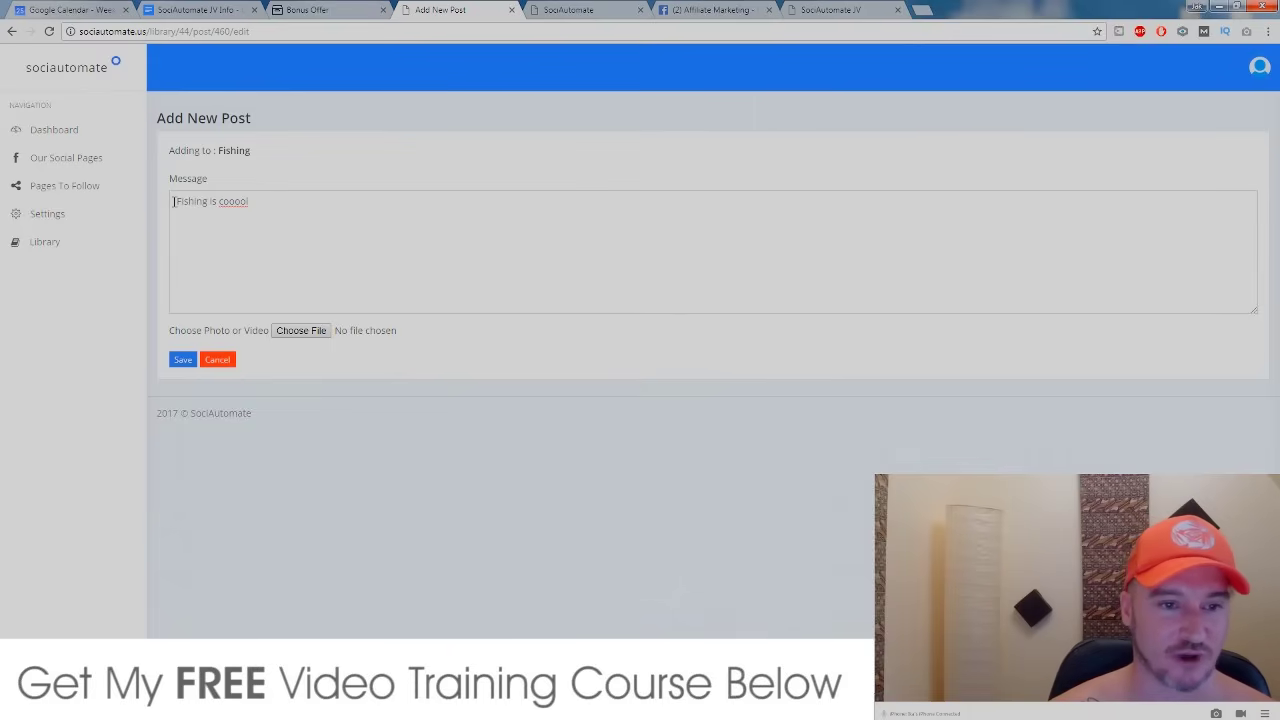
left_click(300, 331)
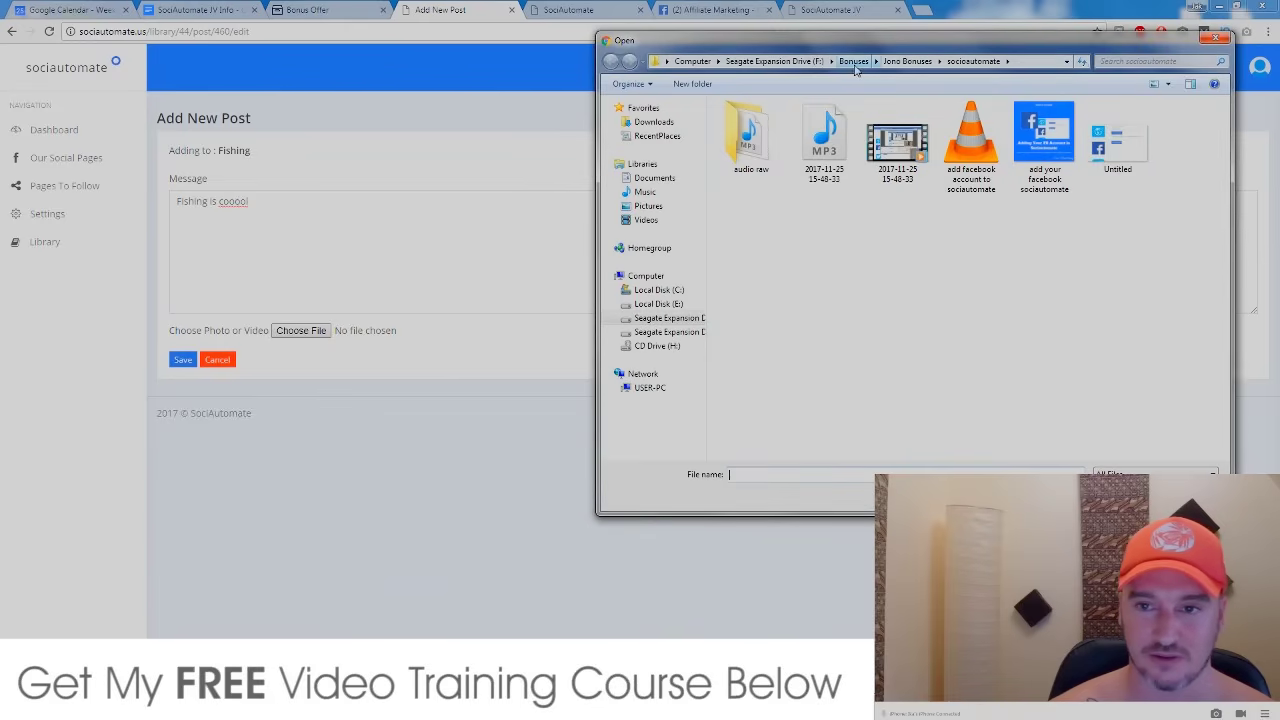
key("Escape")
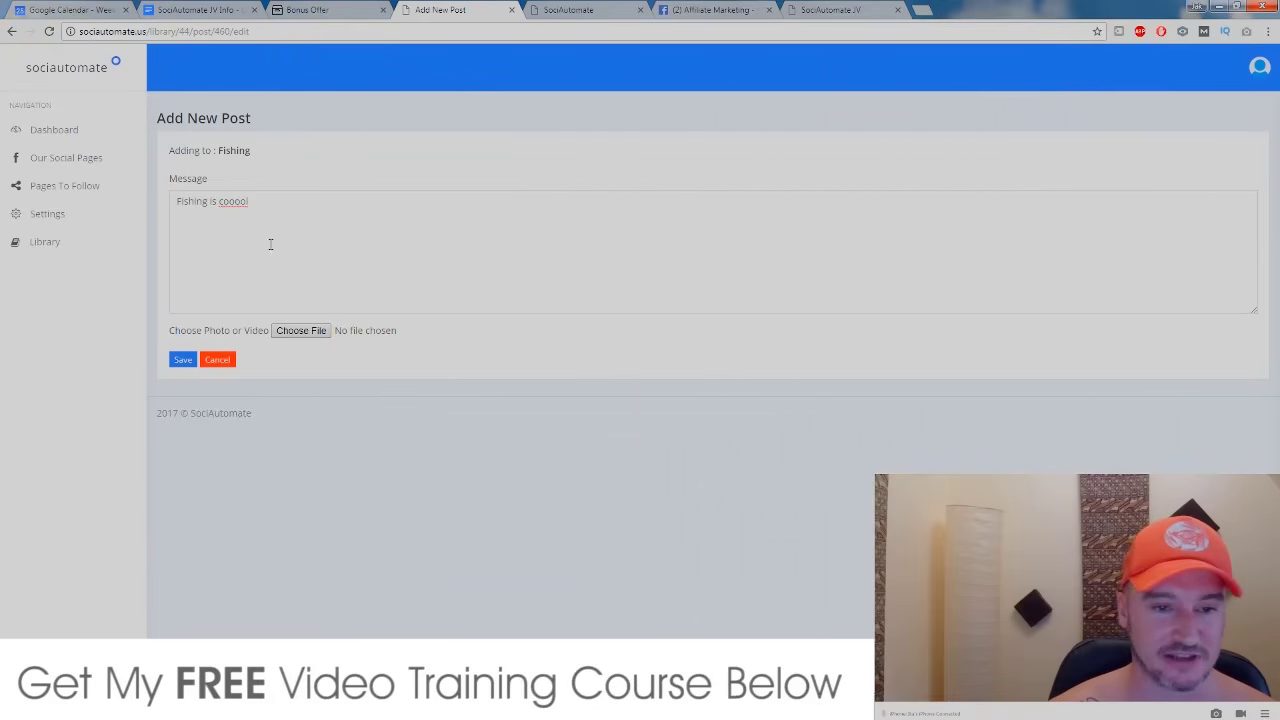
left_click(220, 361)
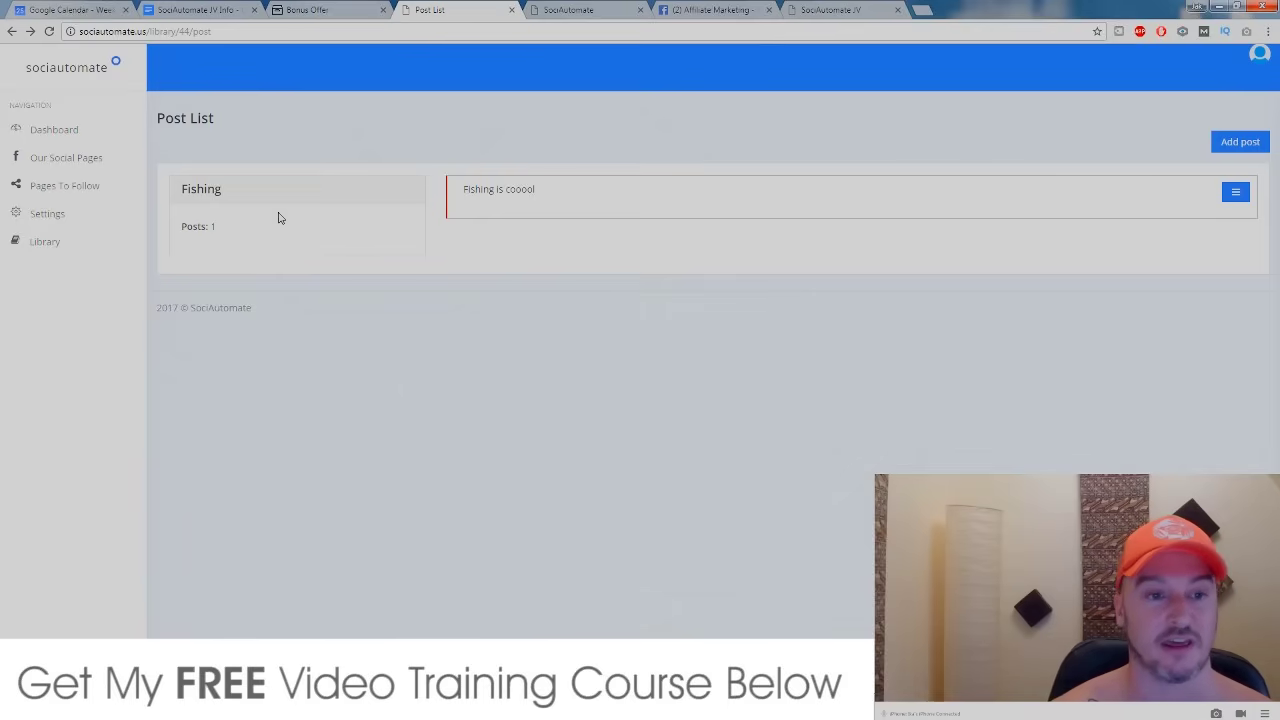
left_click(341, 9)
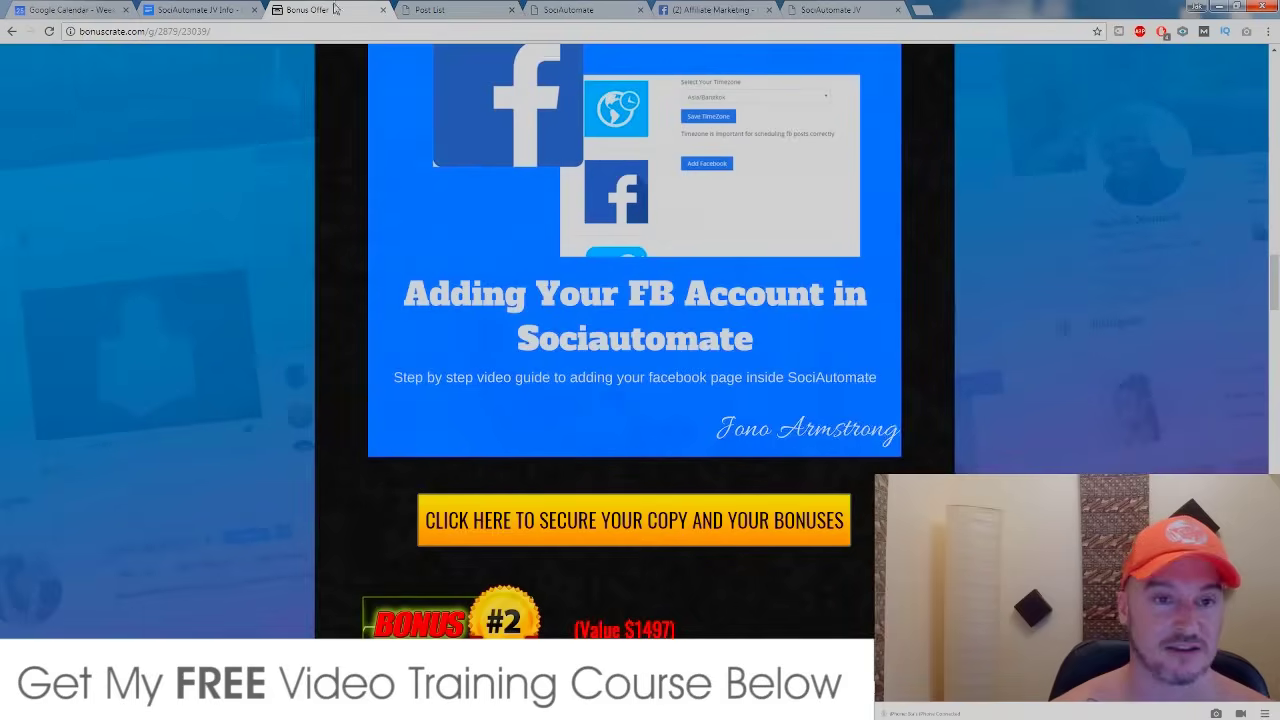
scroll(420, 322, "down", 8)
scroll(435, 393, "down", 7)
scroll(437, 397, "down", 8)
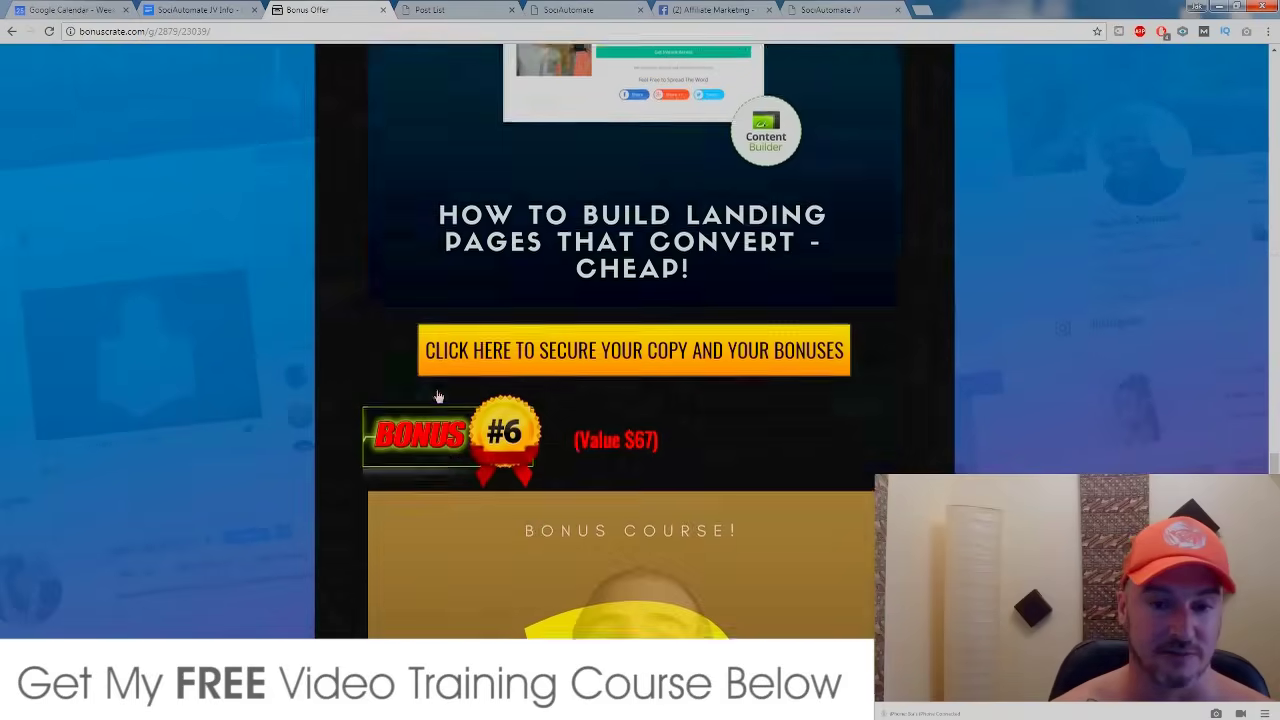
scroll(437, 397, "up", 3)
scroll(620, 409, "up", 1)
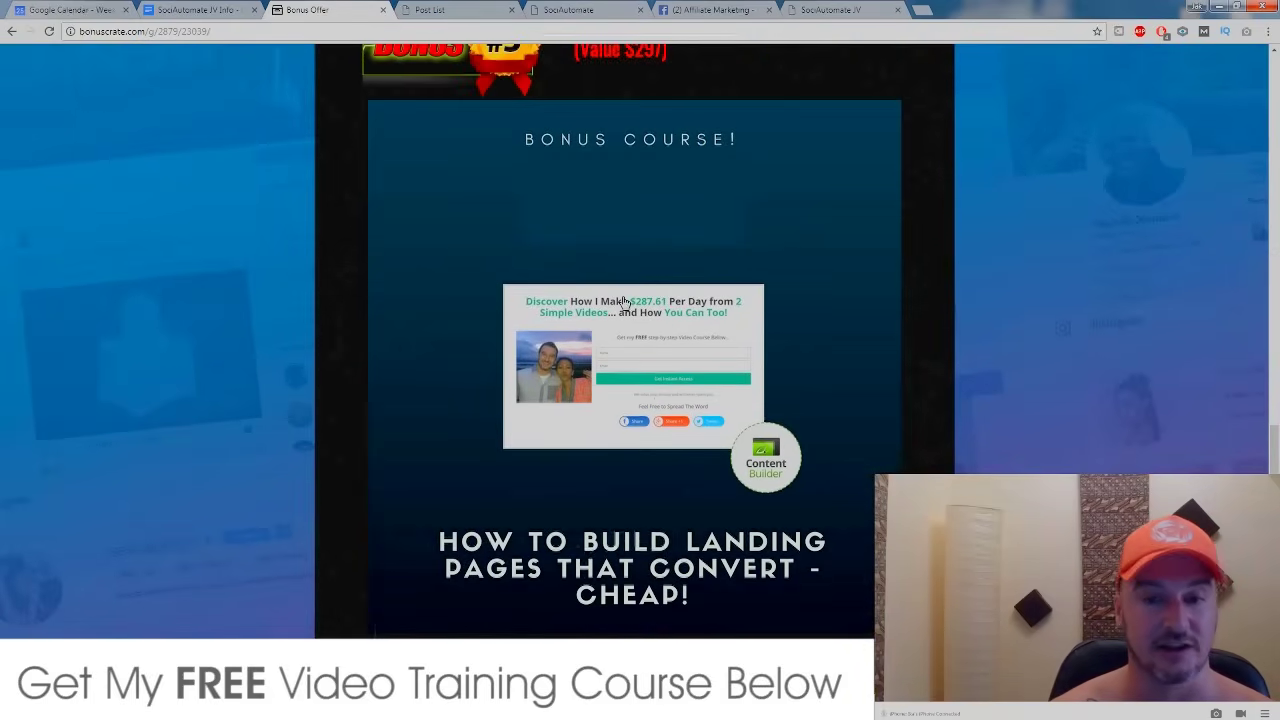
left_click(588, 20)
left_click(437, 12)
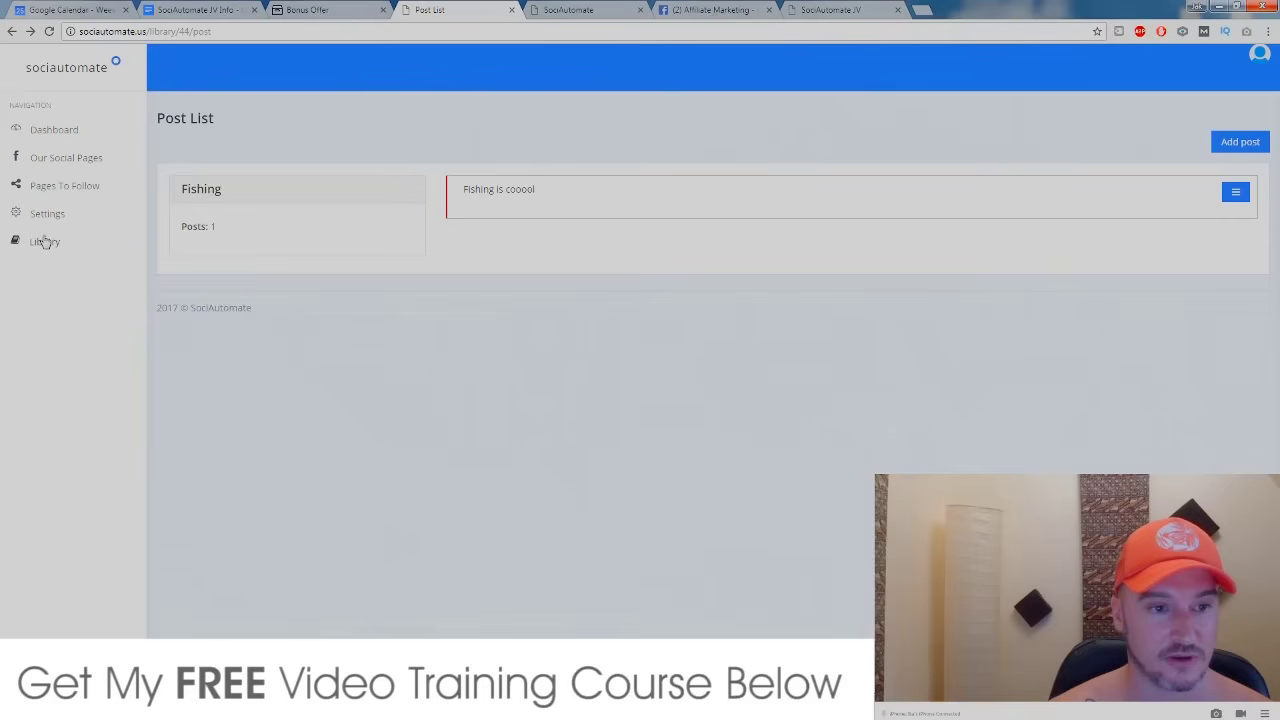
Open Give Me That Gadget's posting schedule and choose the affiliate marketing library
left_click(73, 160)
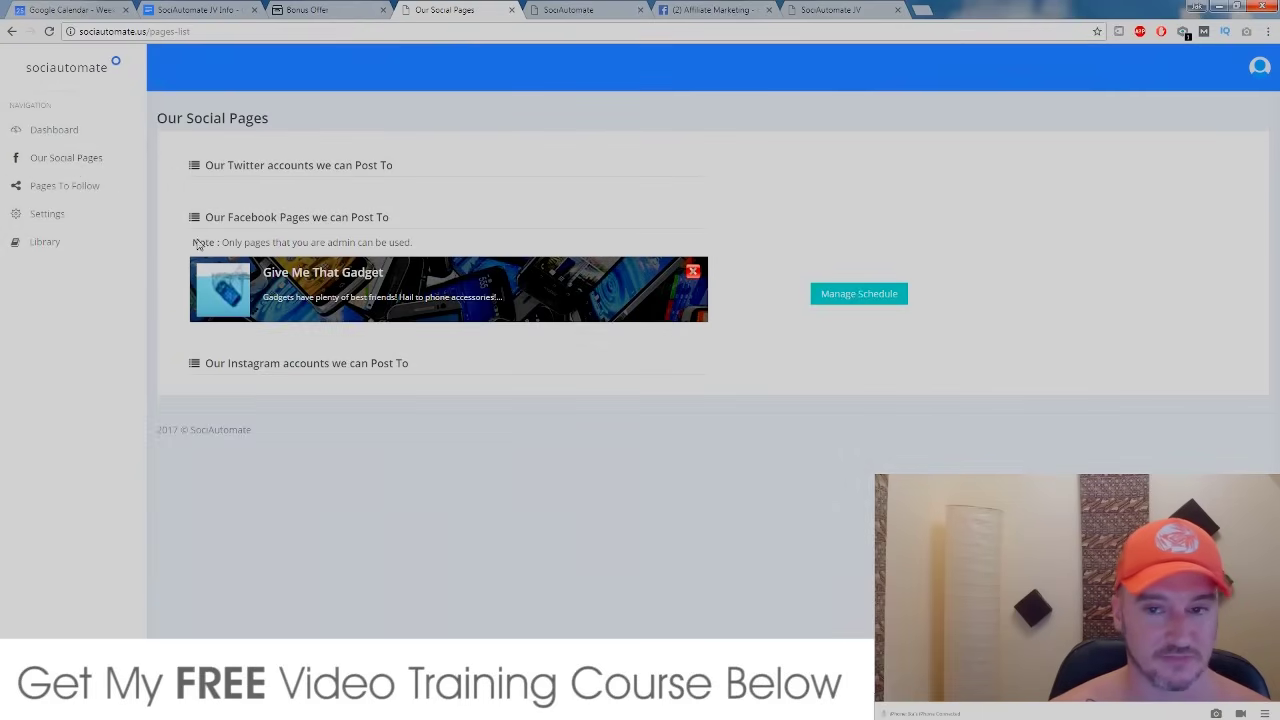
left_click(843, 298)
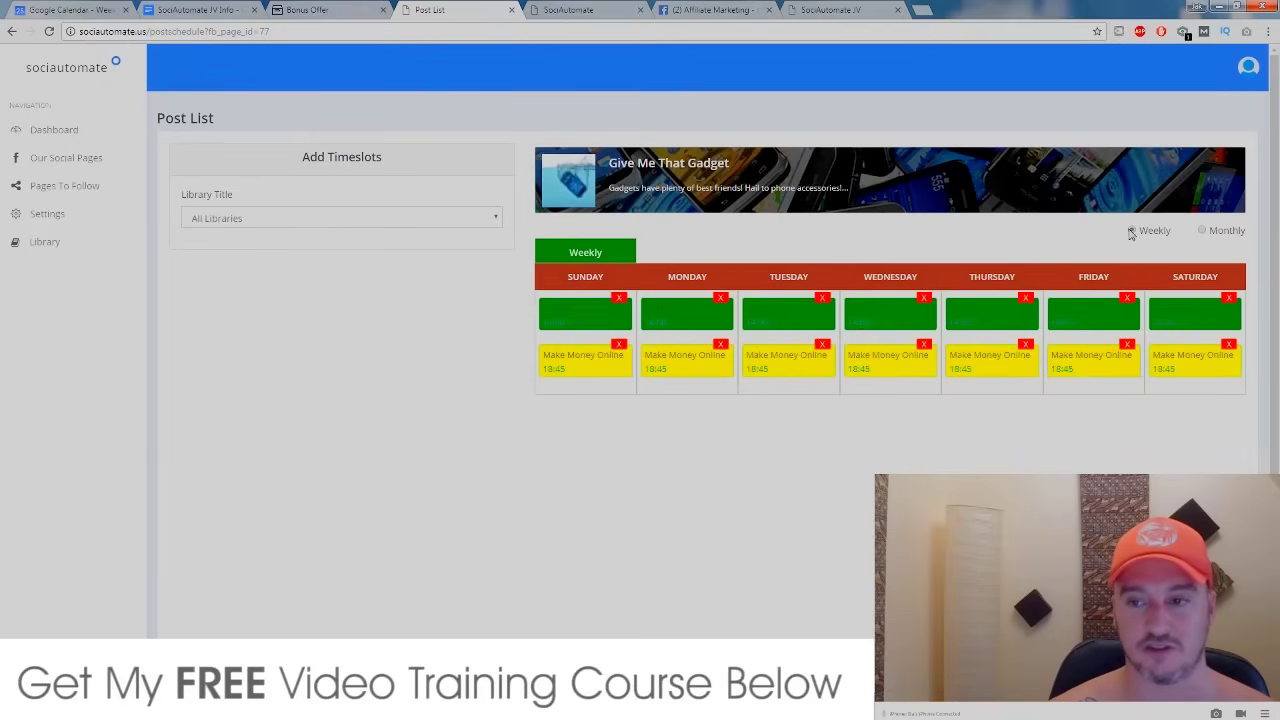
left_click(398, 220)
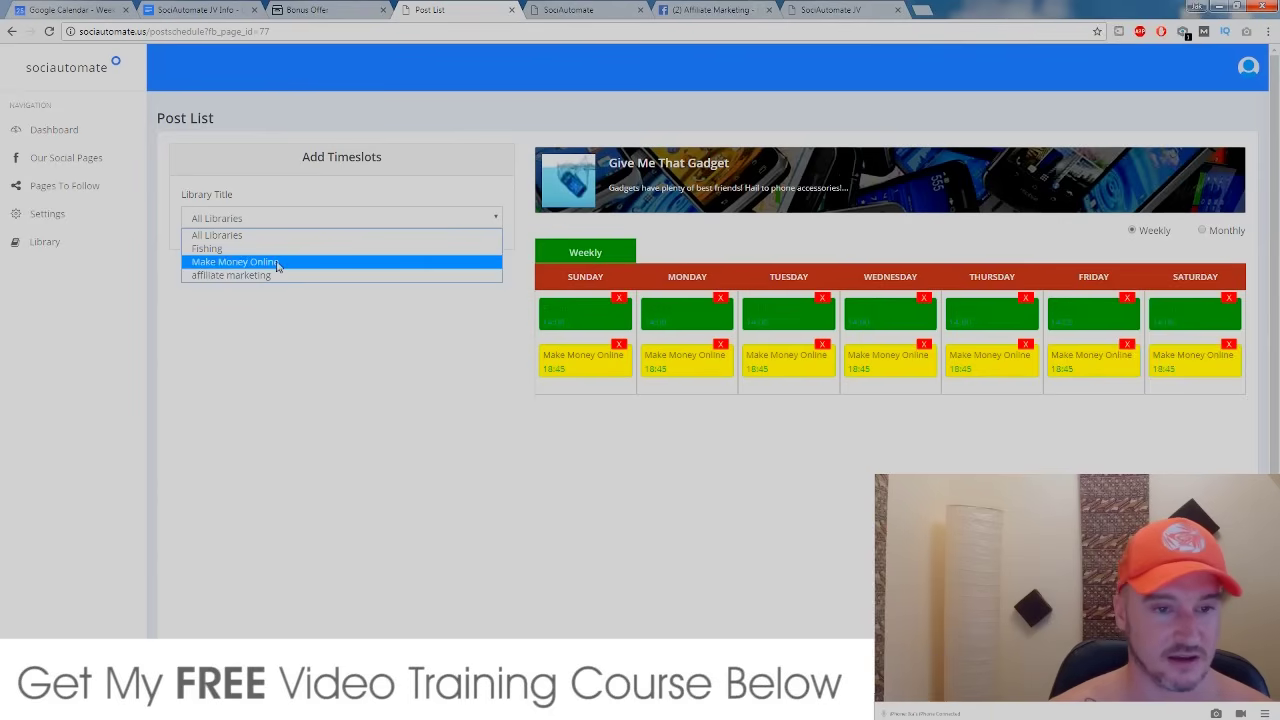
left_click(257, 276)
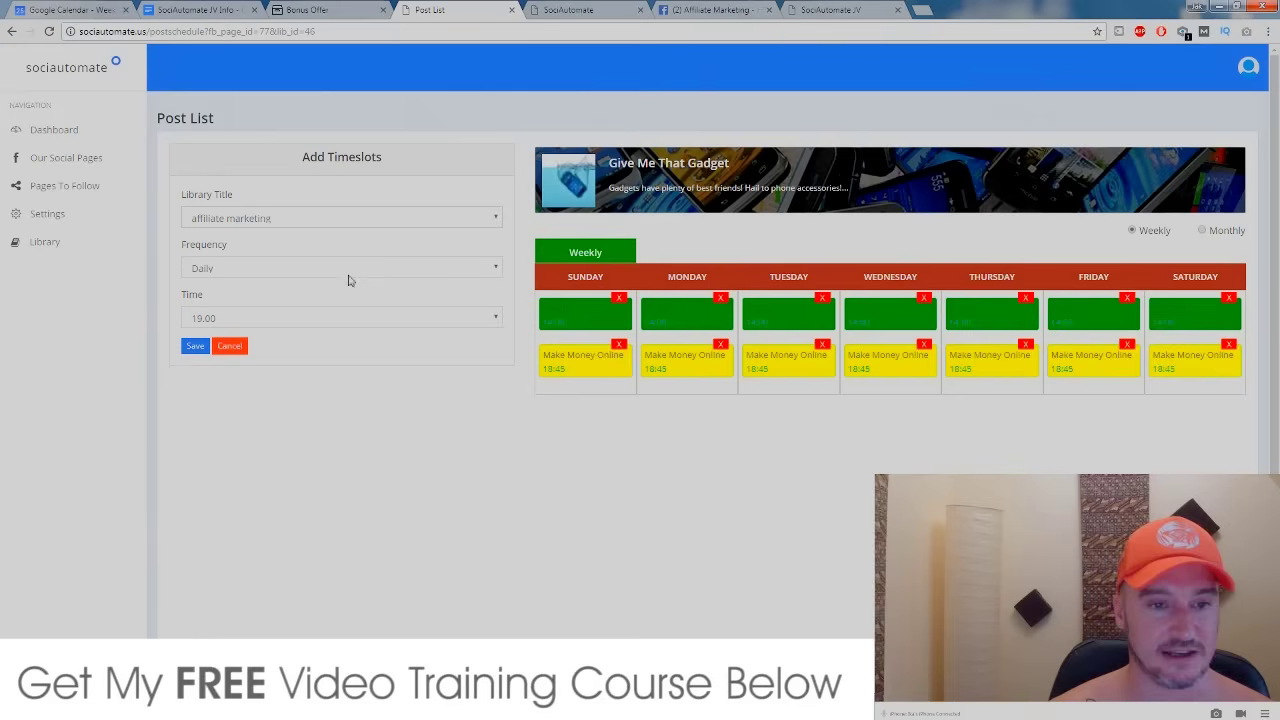
Save a Daily 21.15 posting slot and go to the Dashboard
left_click(318, 274)
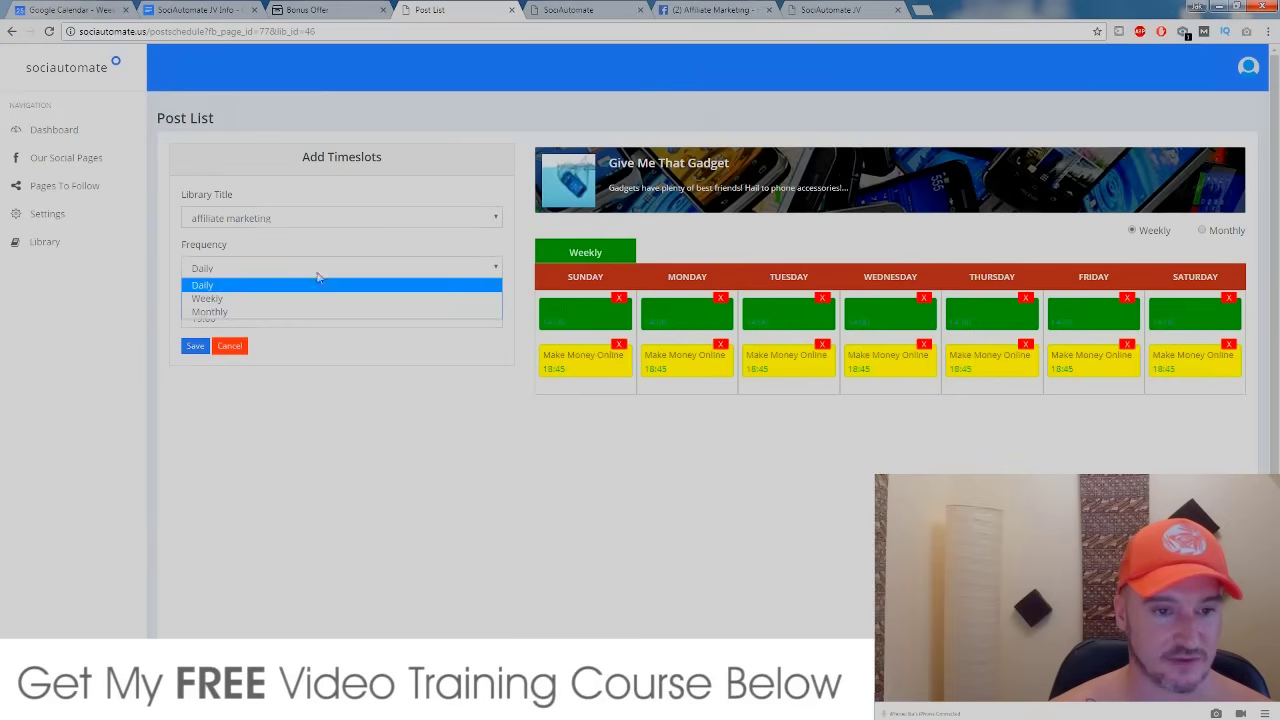
left_click(299, 296)
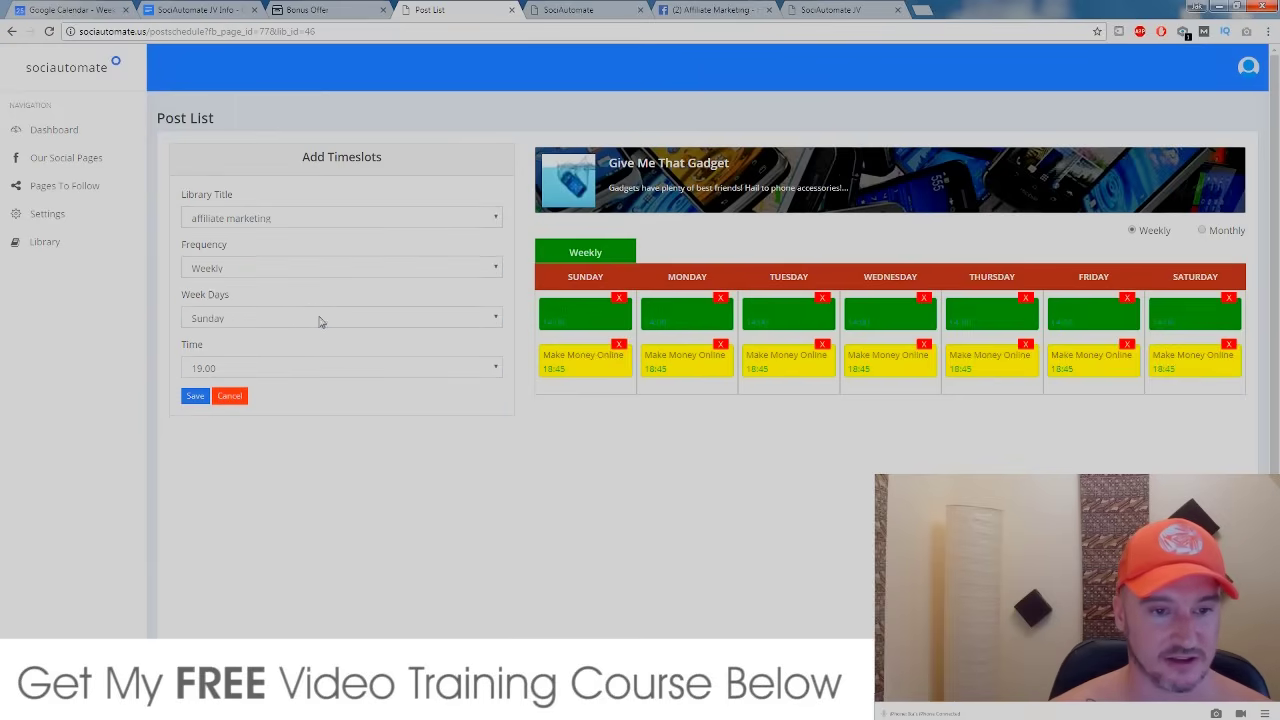
left_click(313, 279)
left_click(310, 313)
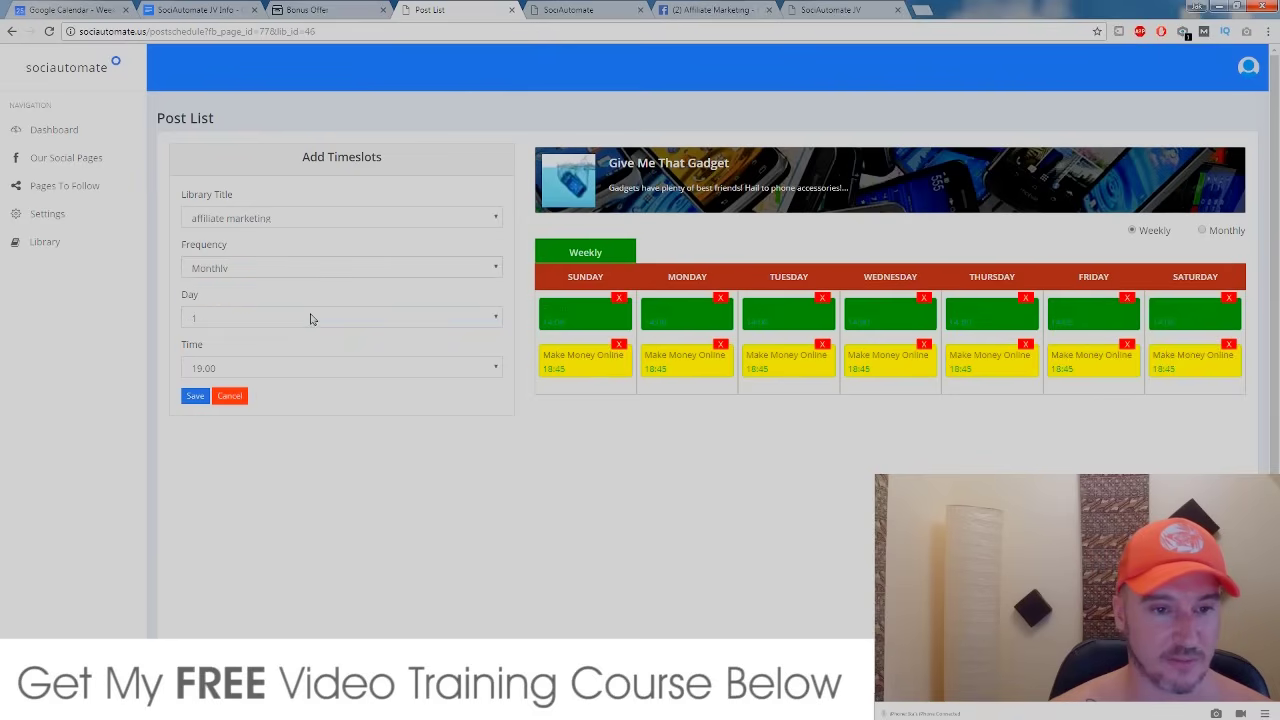
left_click(313, 320)
left_click(309, 268)
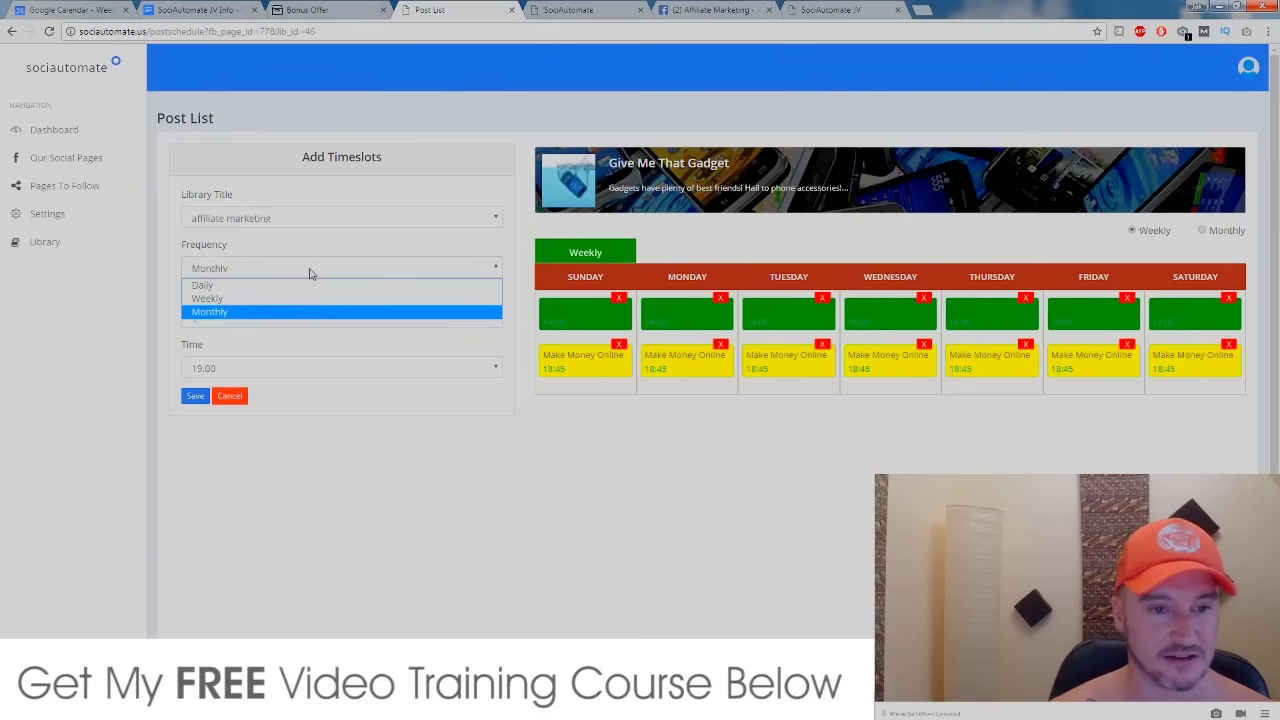
left_click(297, 322)
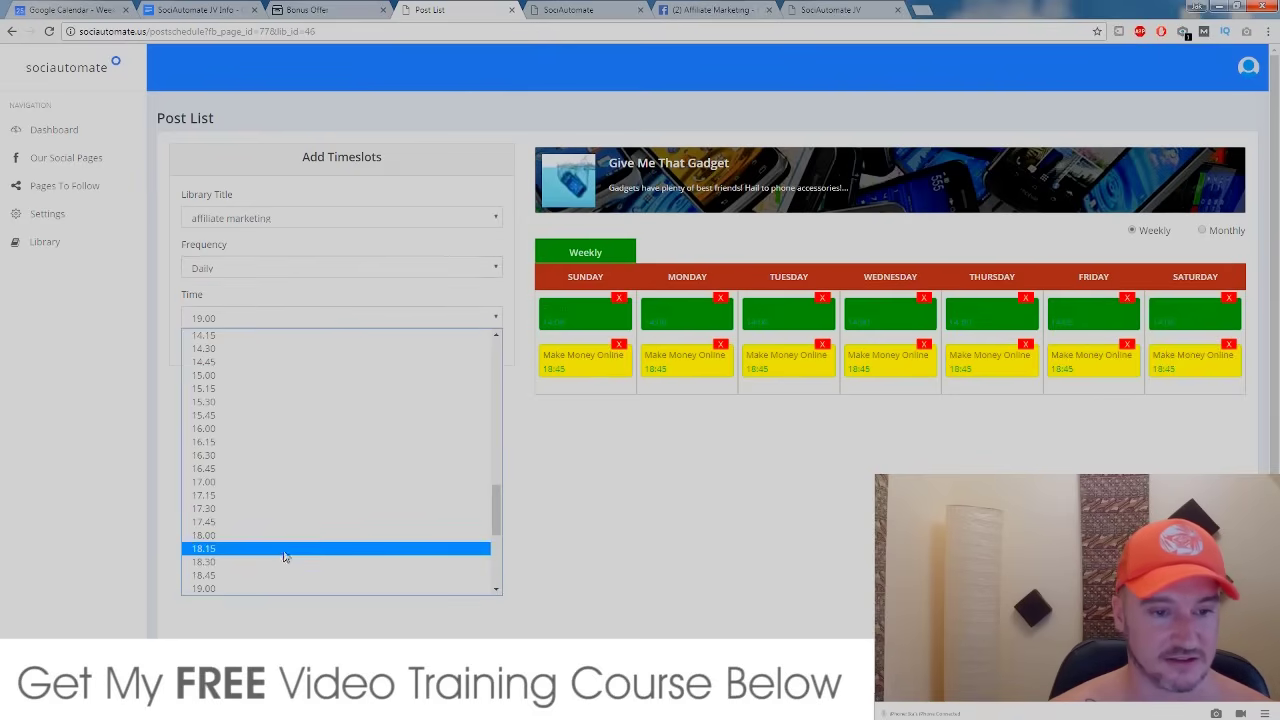
scroll(275, 587, "down", 1)
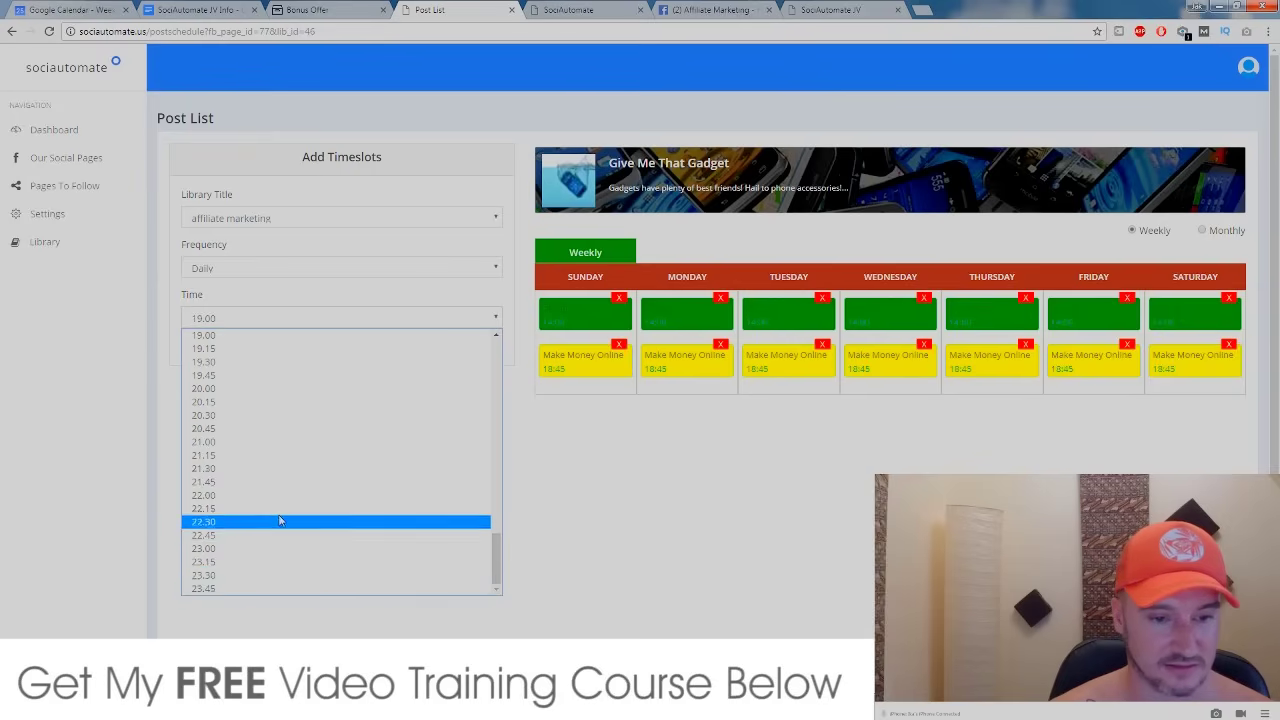
left_click(282, 458)
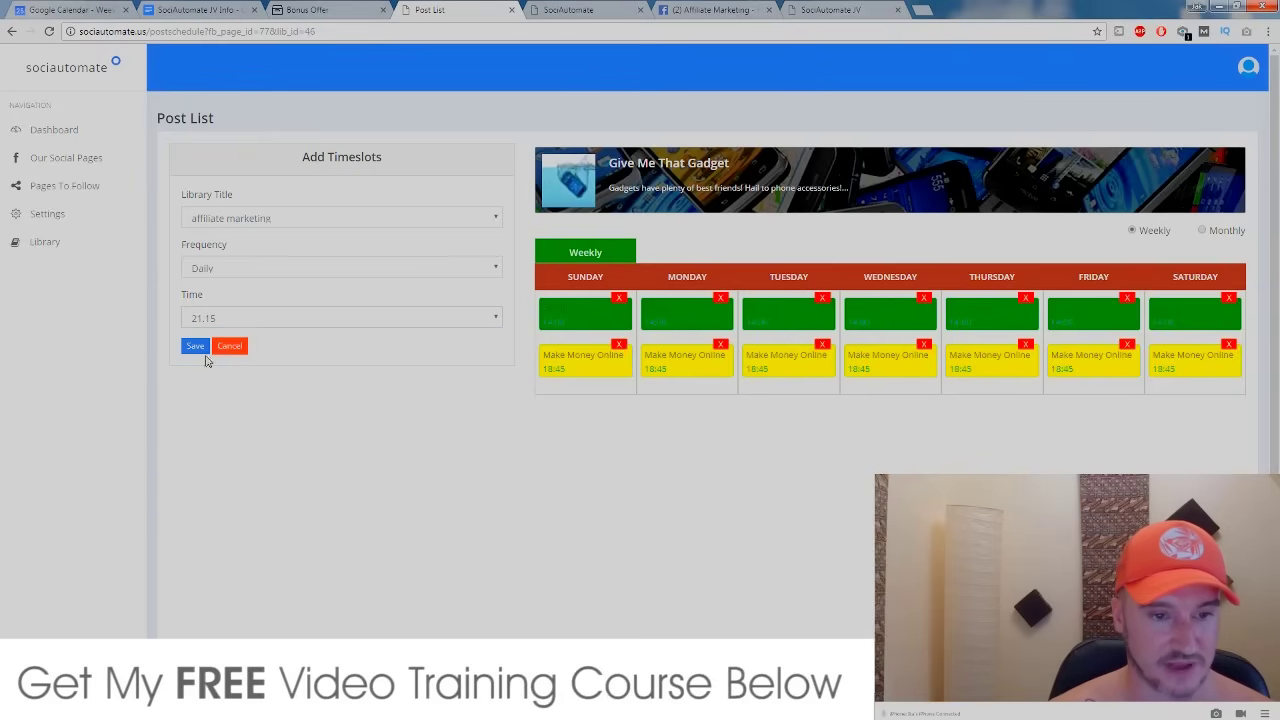
left_click(192, 347)
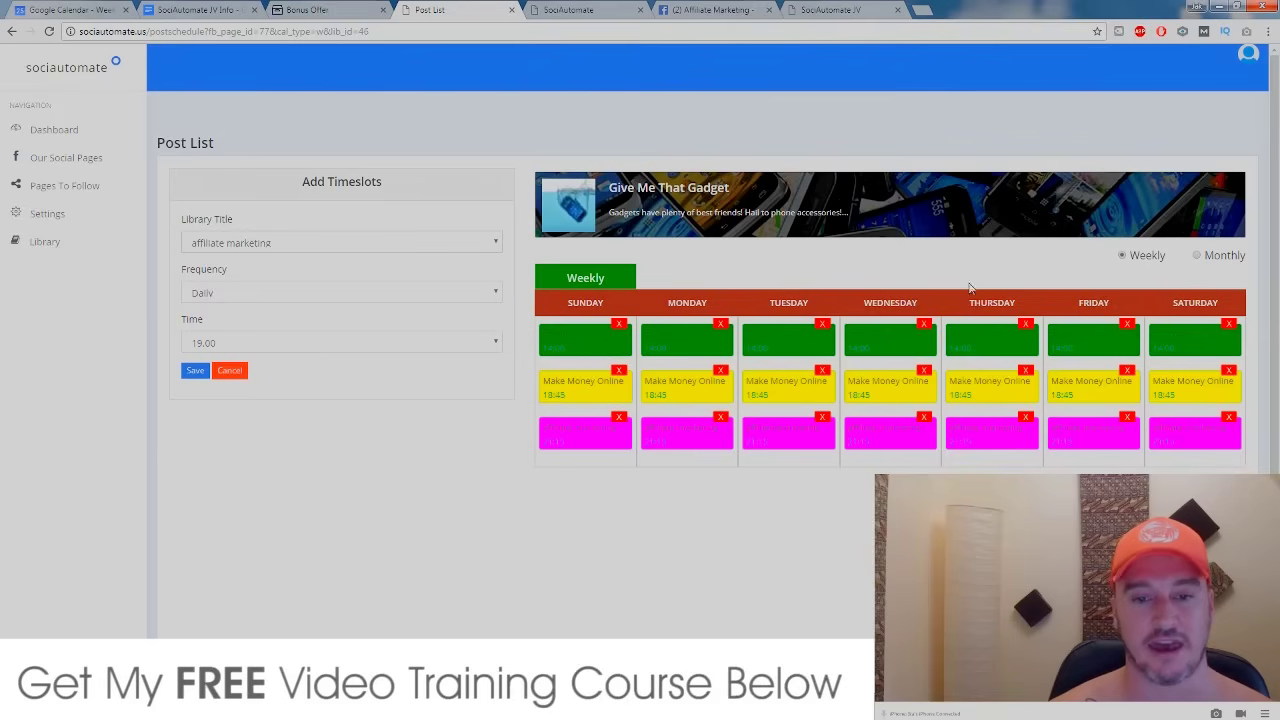
left_click(59, 137)
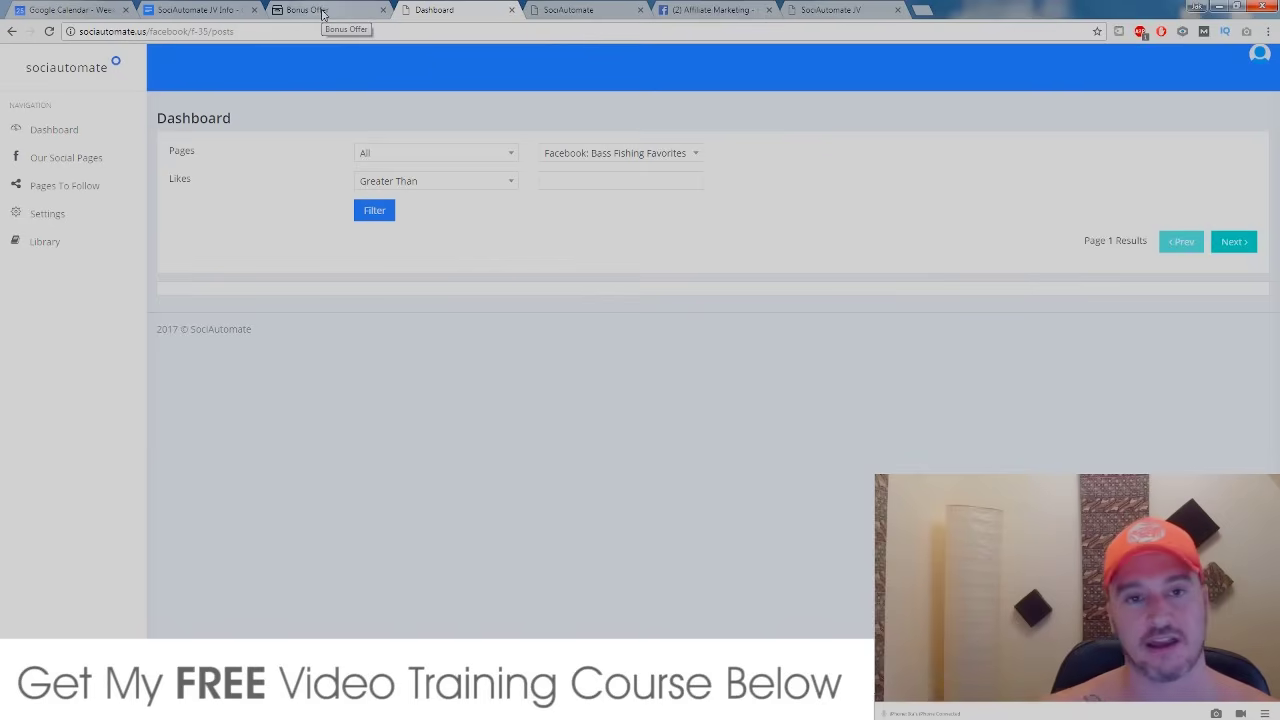
Scroll the Bonuscrate bonus page up to its 'Watch The Demo Video' section
left_click(322, 13)
scroll(581, 295, "up", 5)
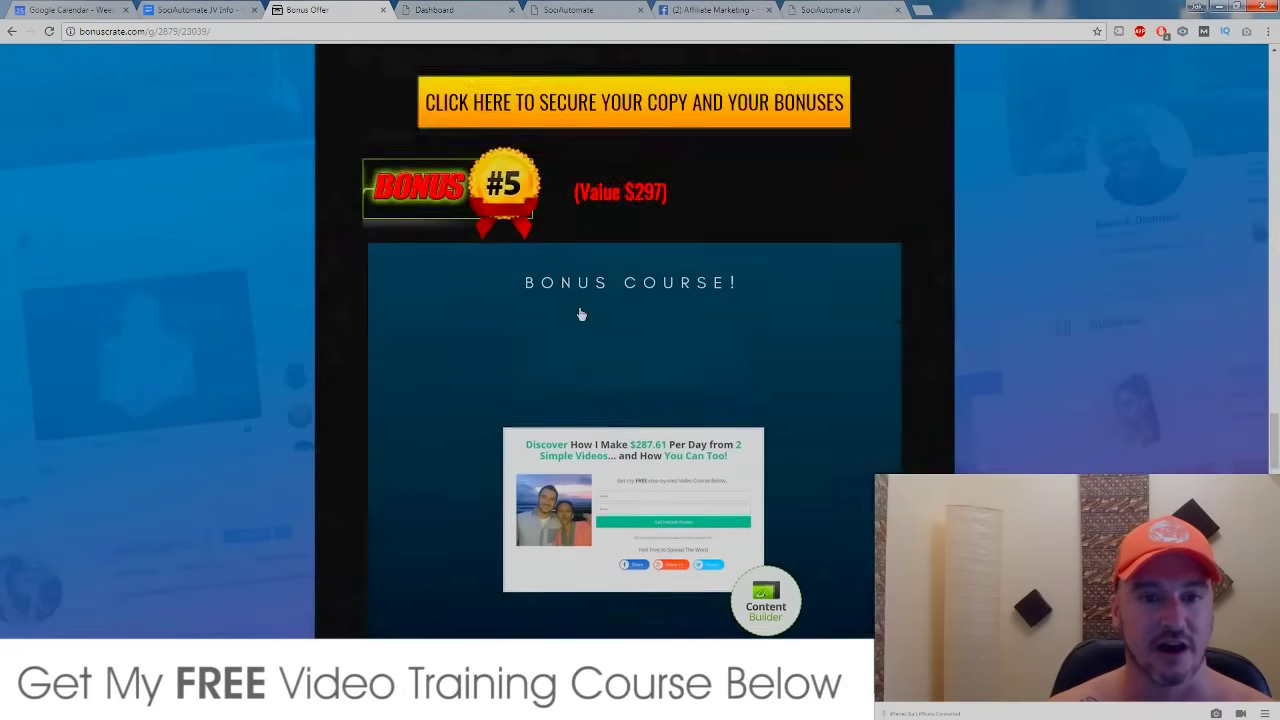
scroll(581, 310, "up", 5)
scroll(585, 315, "up", 5)
scroll(590, 325, "up", 5)
scroll(590, 327, "up", 4)
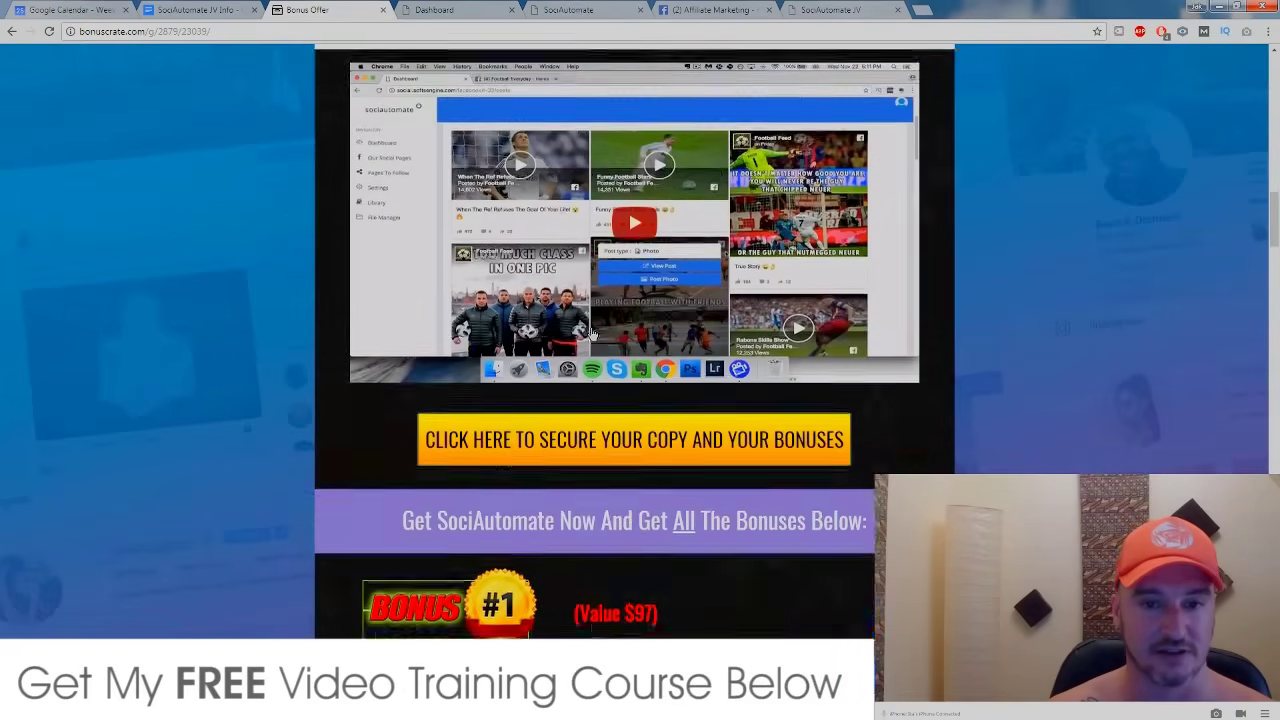
scroll(500, 330, "up", 4)
scroll(341, 333, "down", 2)
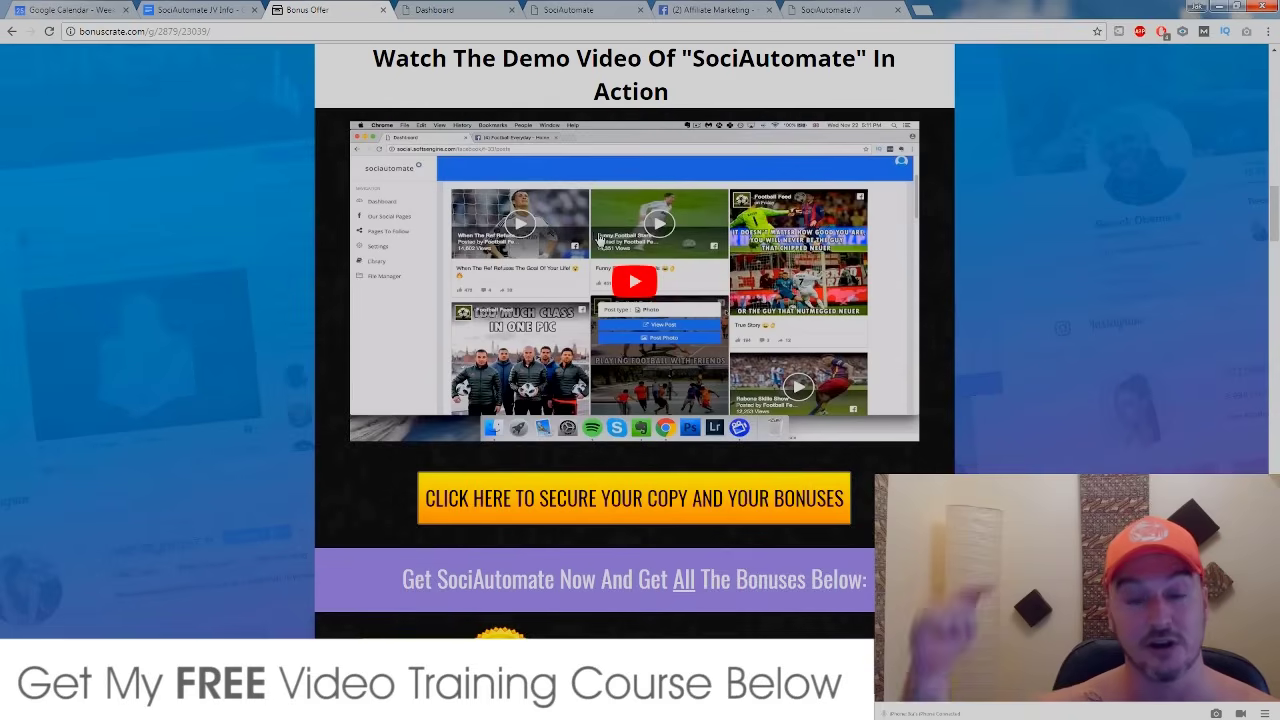
left_click(443, 10)
left_click(332, 8)
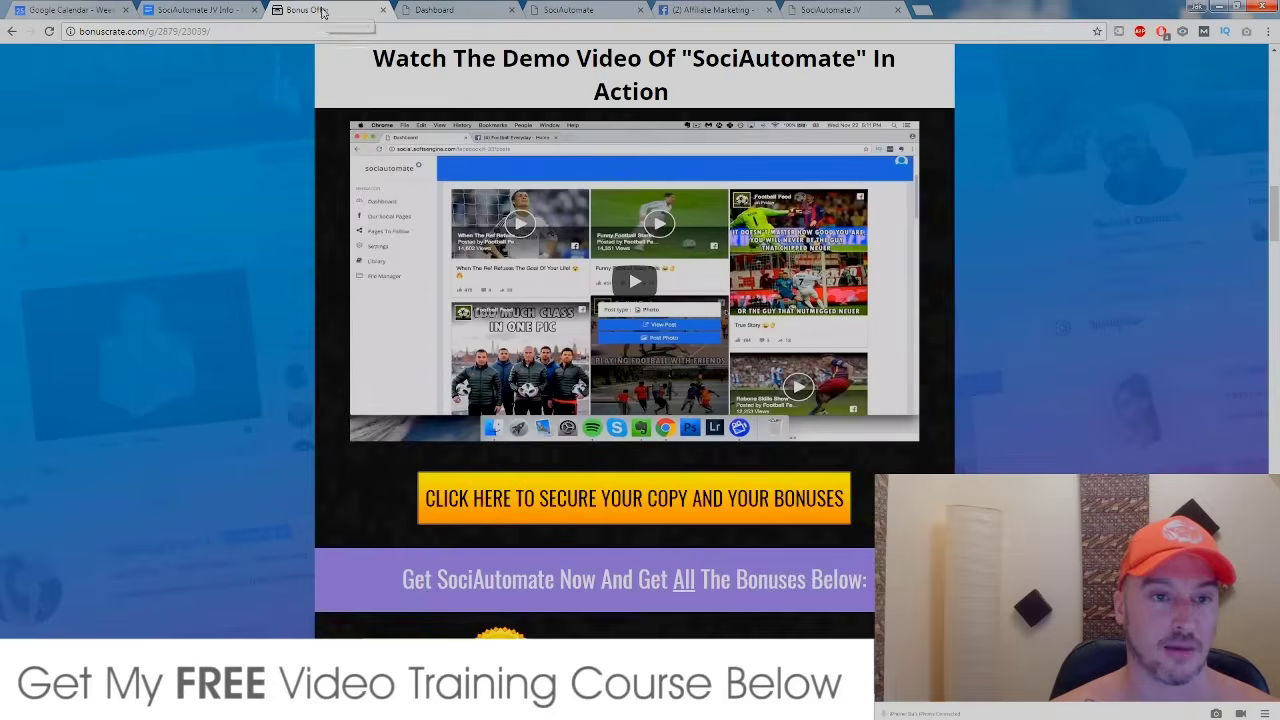
Scroll the JV Info doc to the Front End Pricing Structure, Early Bird 1 through retail
left_click(200, 10)
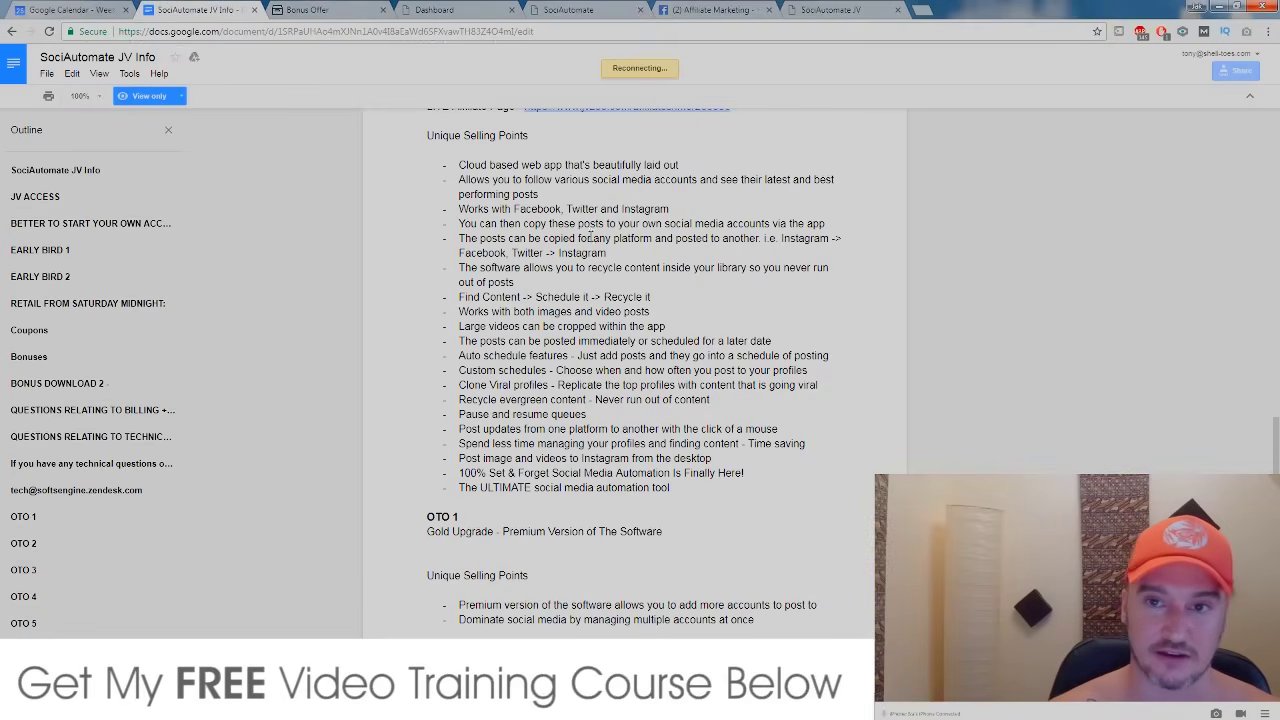
scroll(710, 235, "up", 1)
scroll(710, 235, "up", 1)
scroll(710, 240, "up", 1)
scroll(710, 245, "up", 3)
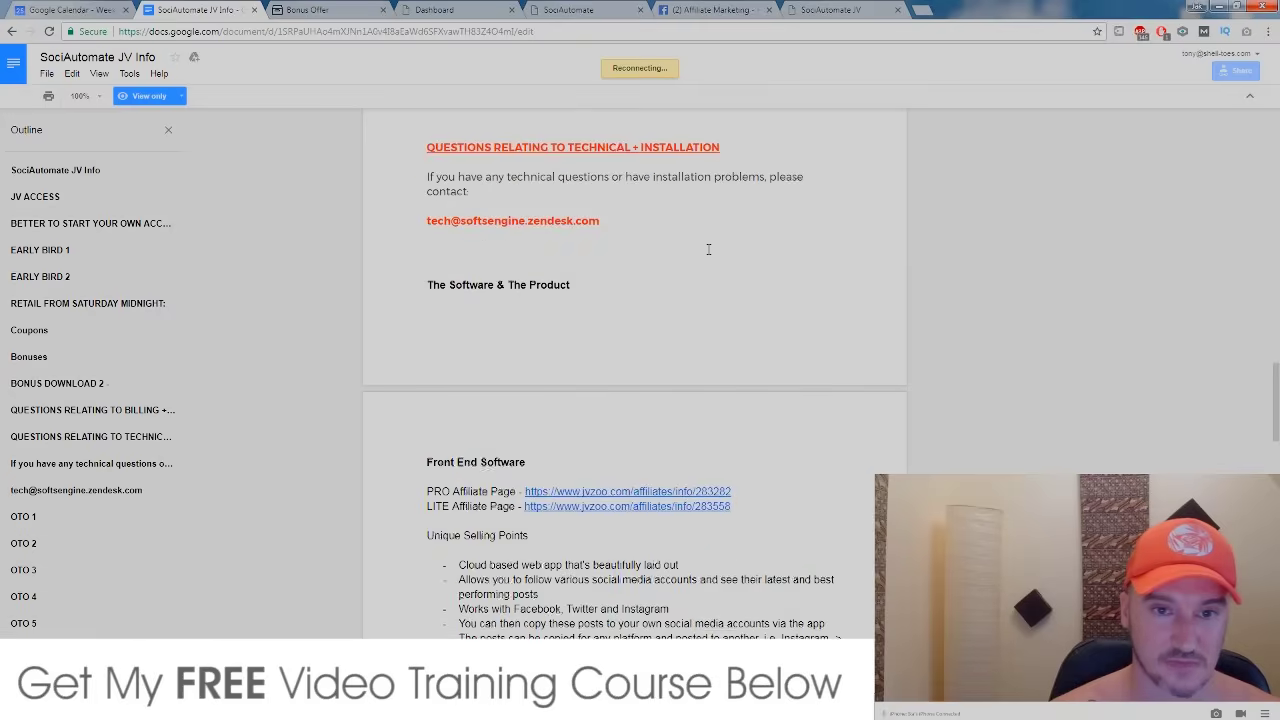
scroll(708, 251, "up", 1)
scroll(708, 251, "up", 1)
scroll(708, 252, "up", 3)
scroll(707, 253, "up", 4)
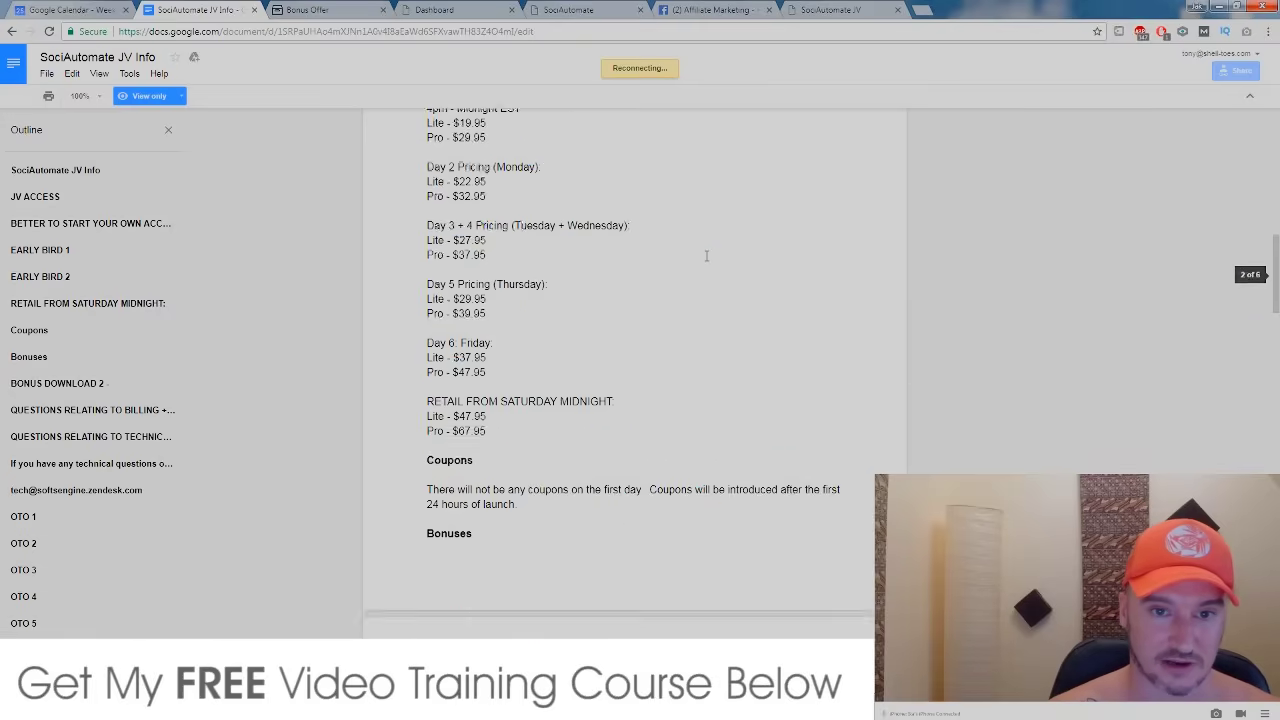
scroll(706, 254, "up", 3)
scroll(706, 254, "down", 1)
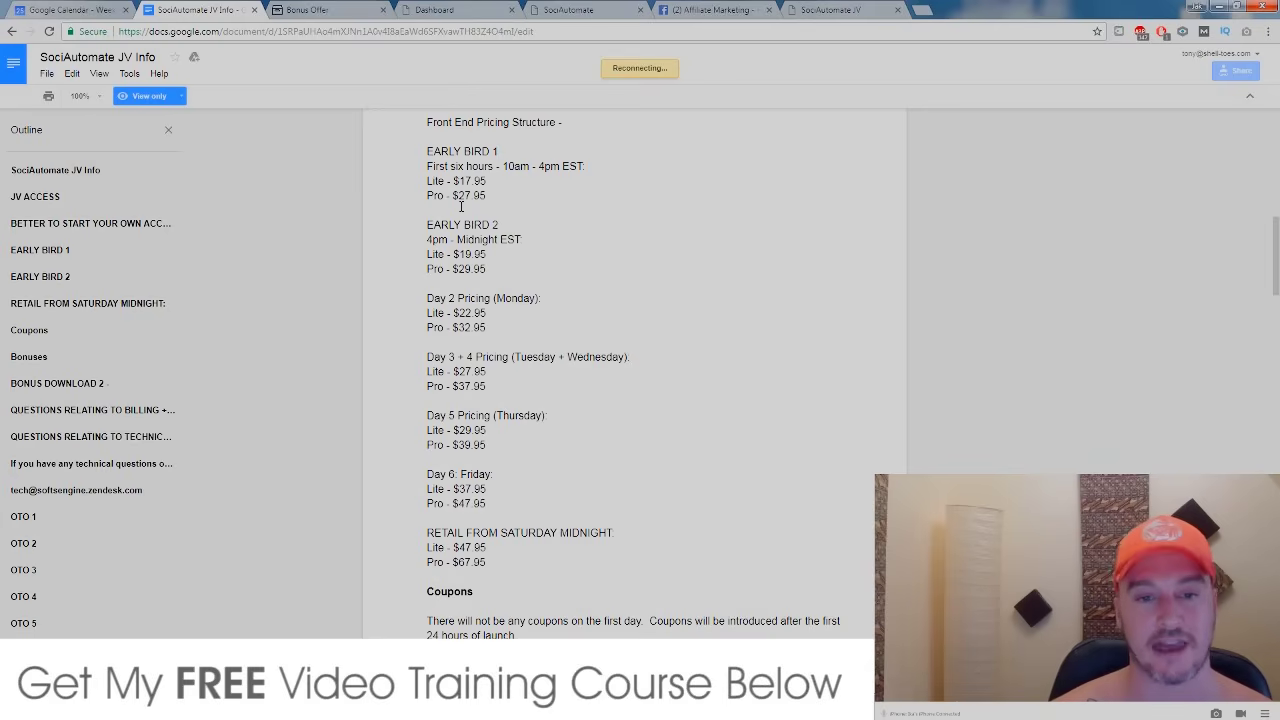
Scroll the SociAutomate sales page to the Lite $17.95 and Pro $27.95 pricing boxes
left_click(575, 10)
scroll(751, 124, "down", 3)
scroll(773, 587, "down", 6)
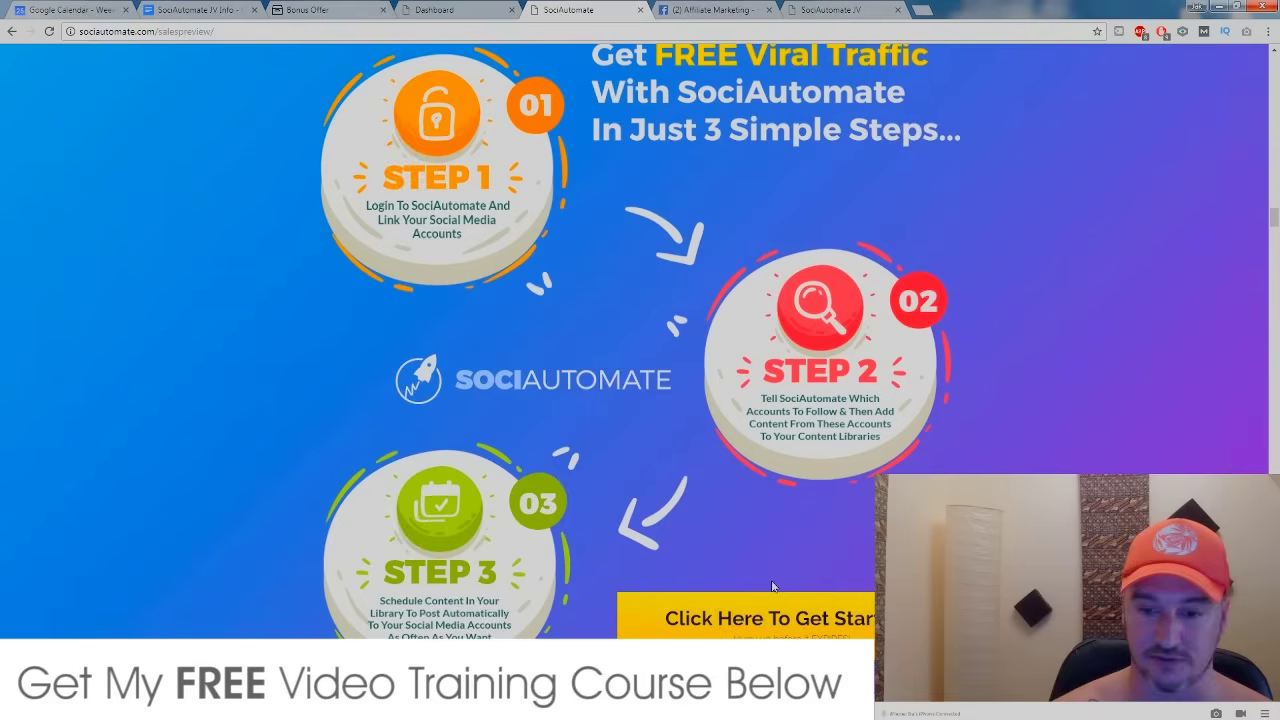
scroll(743, 637, "down", 5)
scroll(752, 289, "down", 1)
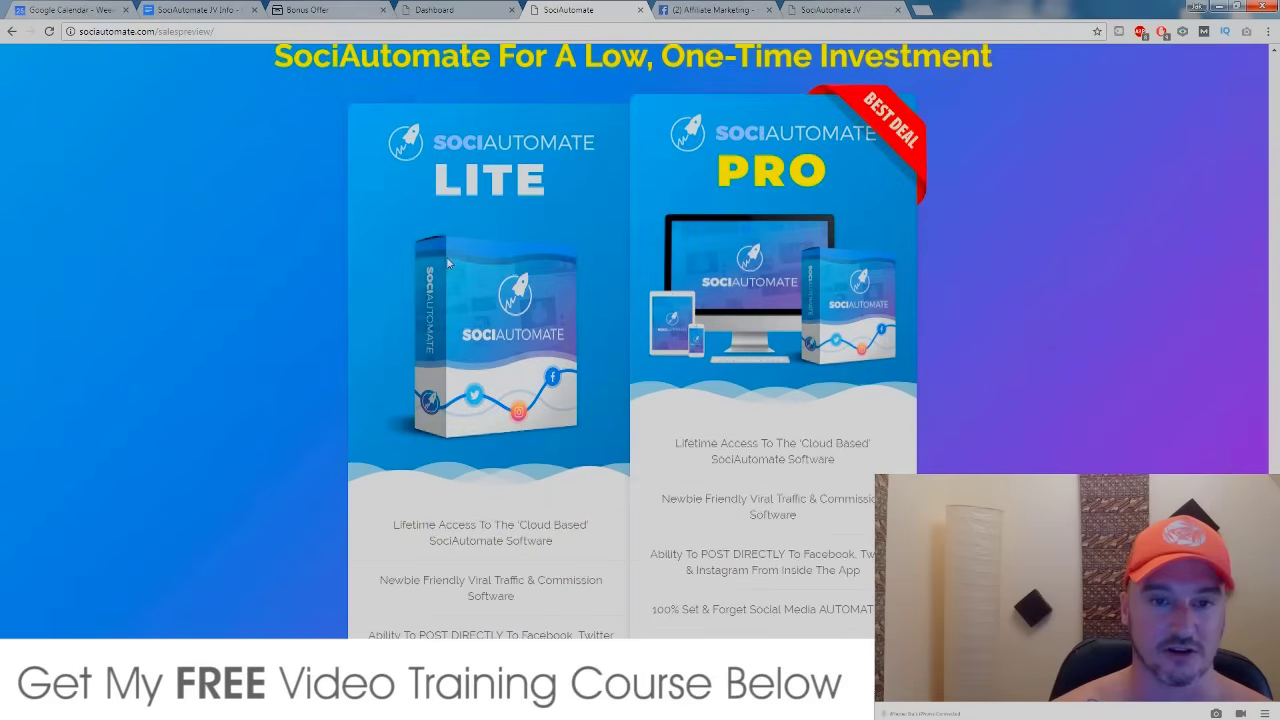
scroll(490, 429, "down", 5)
scroll(490, 429, "down", 4)
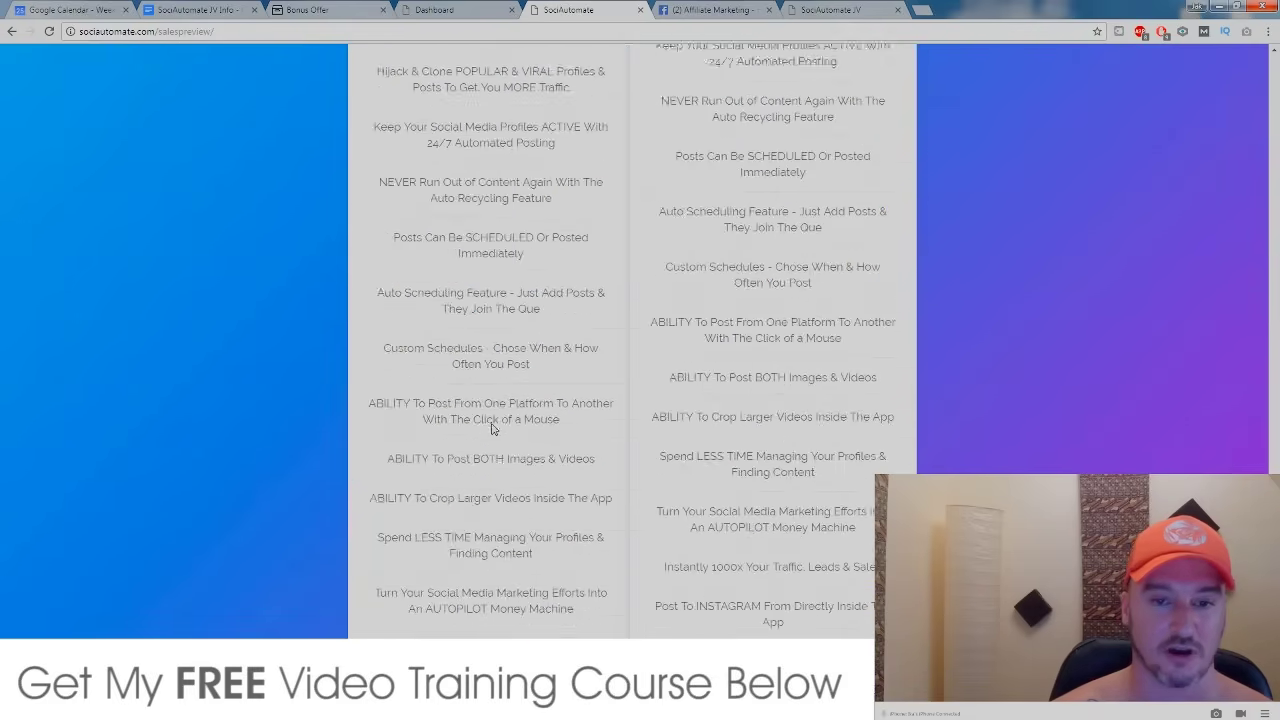
scroll(494, 430, "down", 4)
scroll(493, 430, "down", 3)
scroll(493, 423, "down", 1)
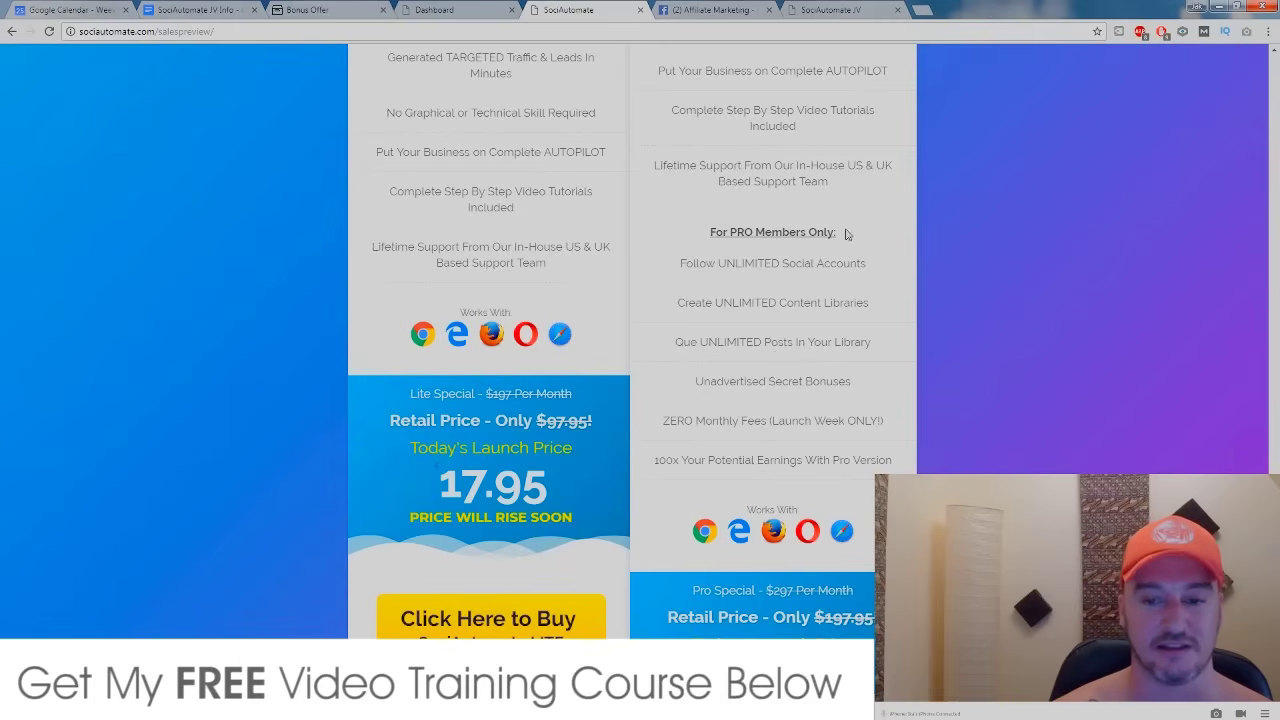
scroll(937, 137, "down", 3)
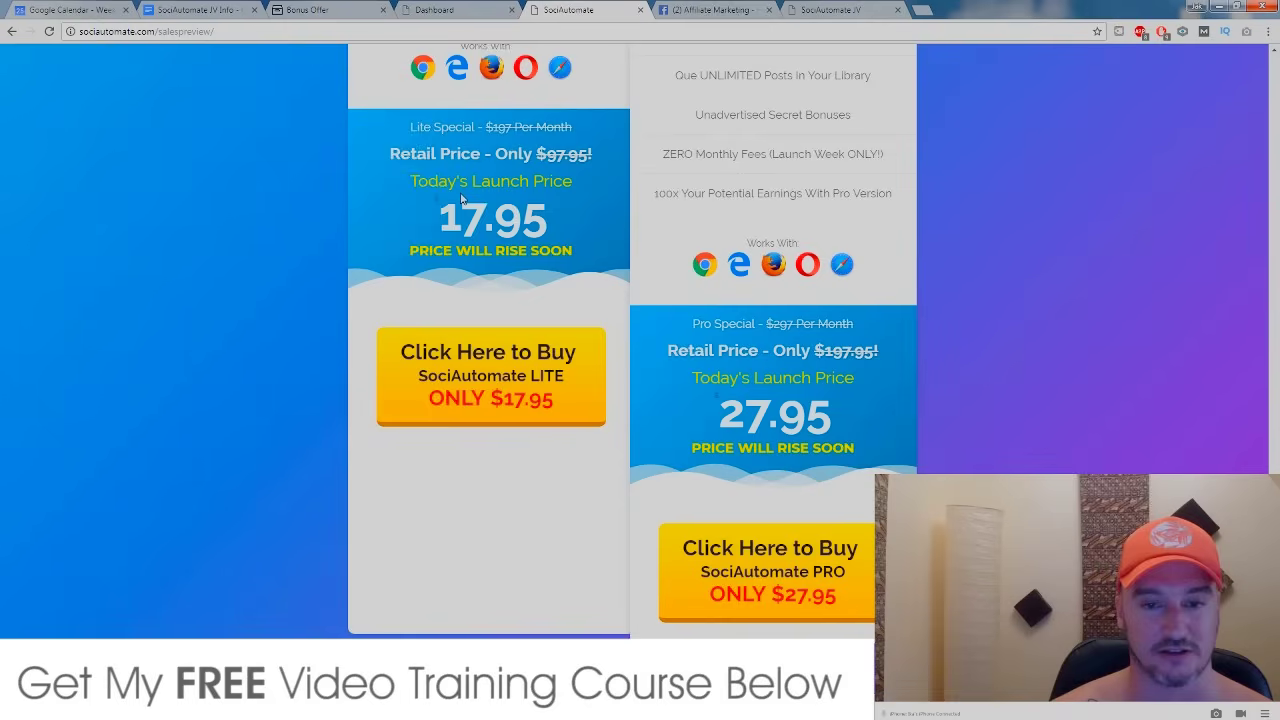
scroll(548, 483, "up", 1)
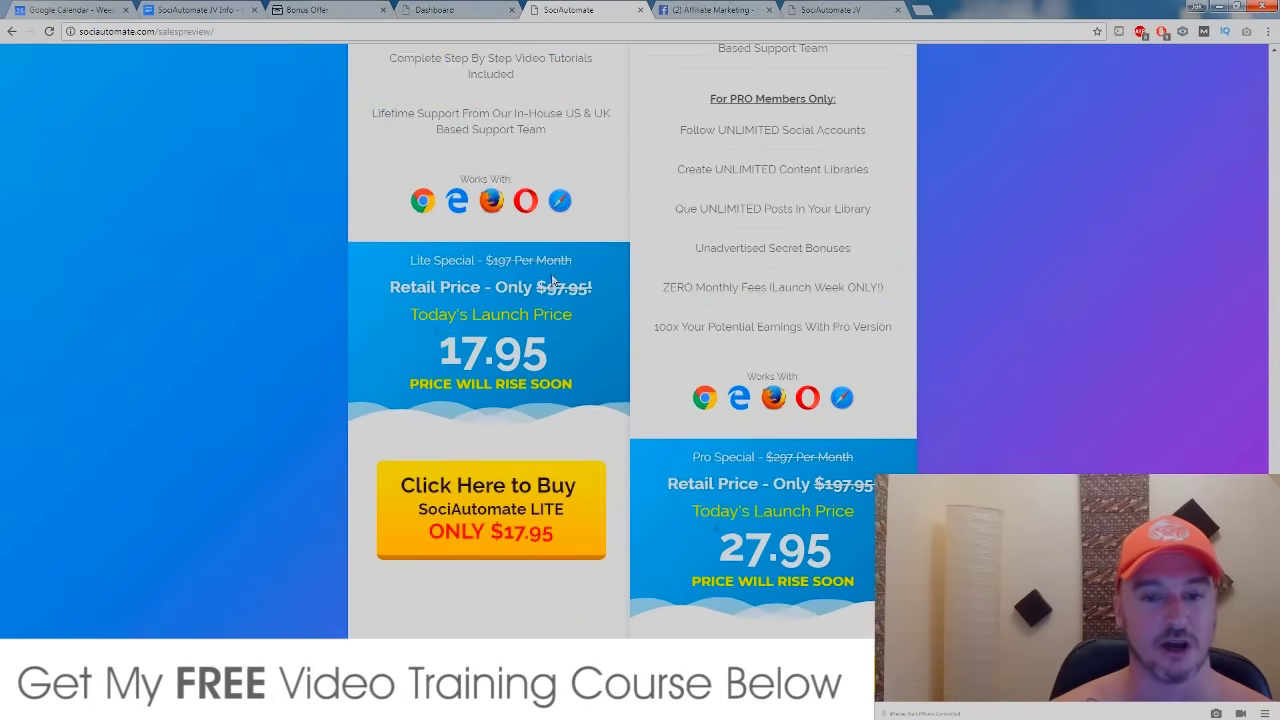
scroll(528, 335, "up", 1)
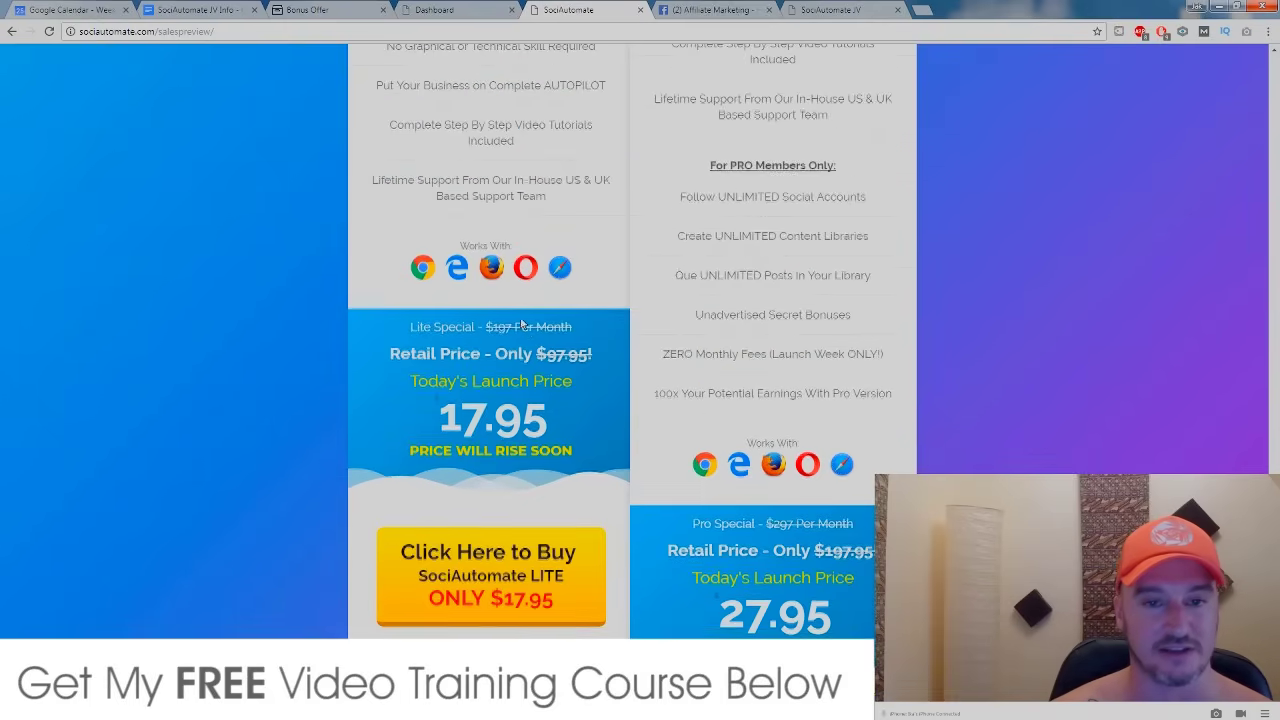
scroll(522, 325, "up", 1)
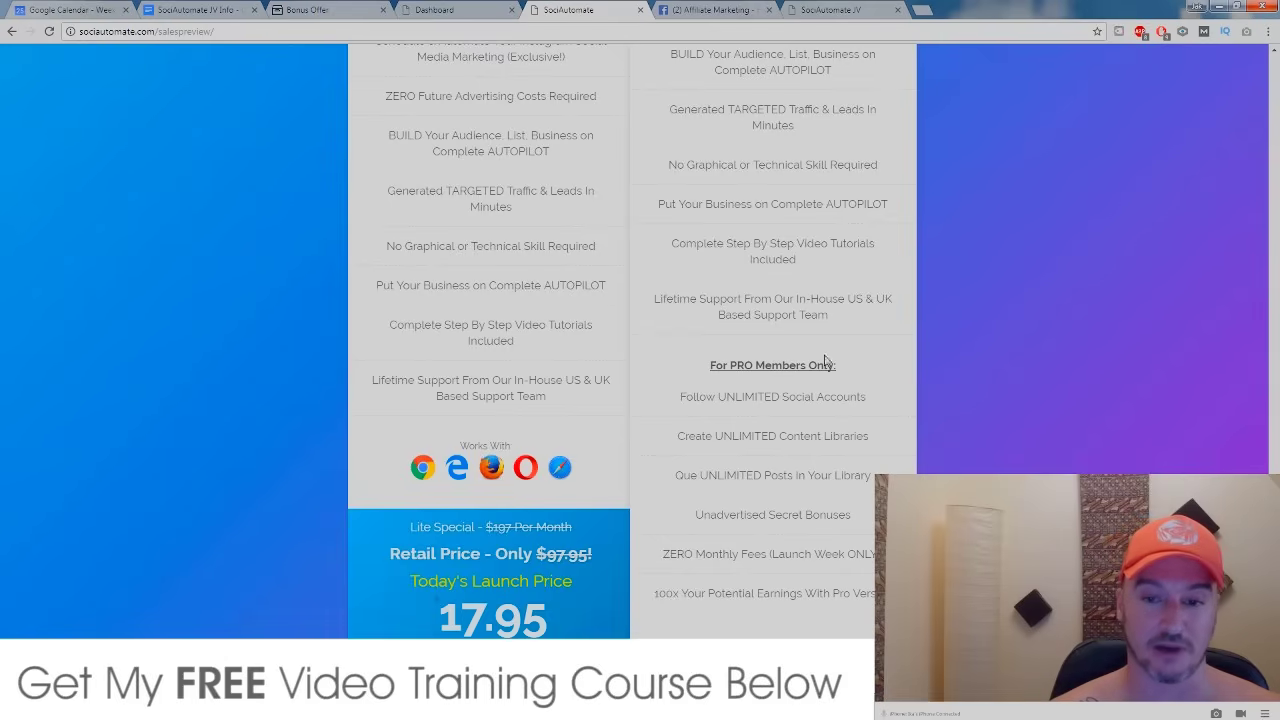
scroll(891, 386, "down", 1)
scroll(893, 376, "down", 1)
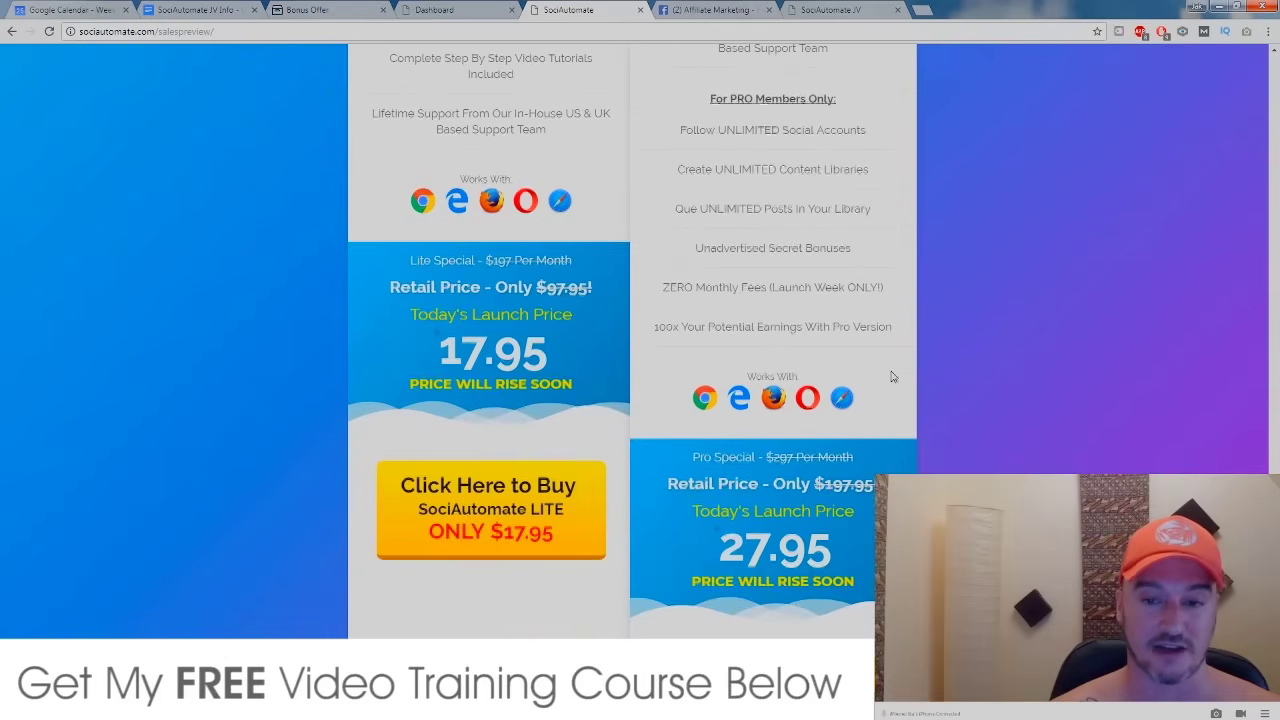
scroll(893, 376, "down", 1)
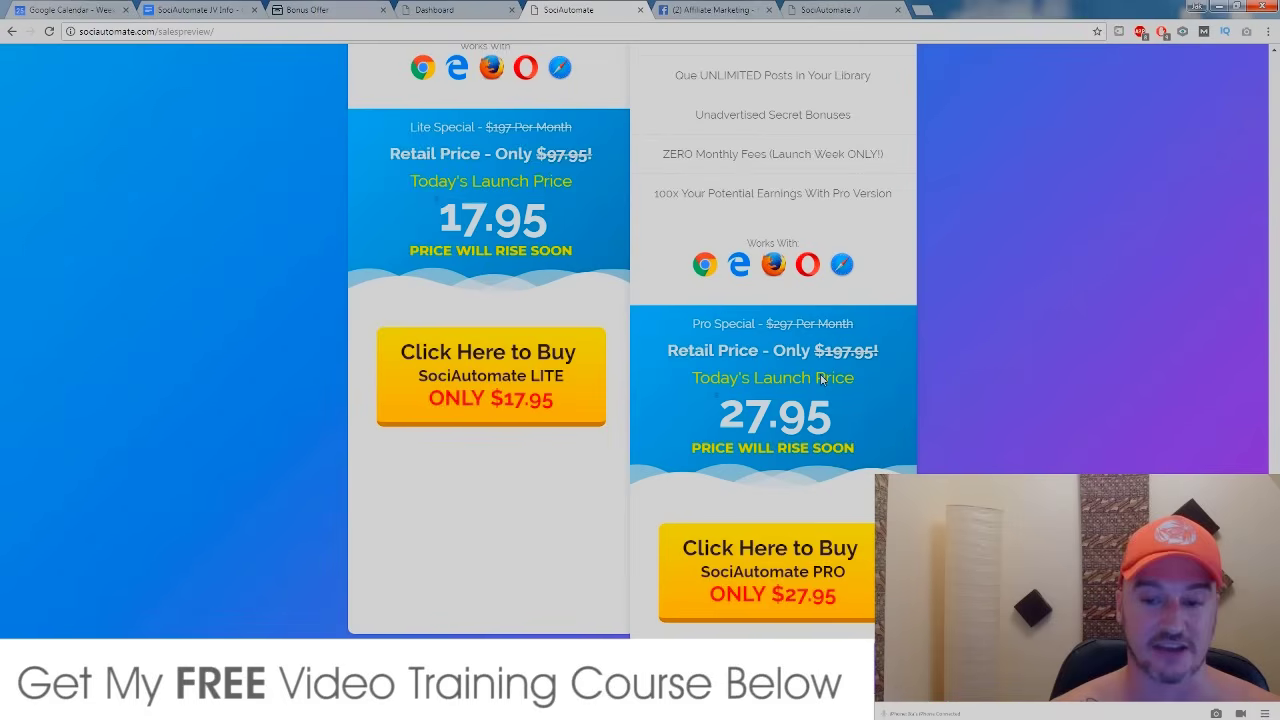
scroll(816, 380, "up", 1)
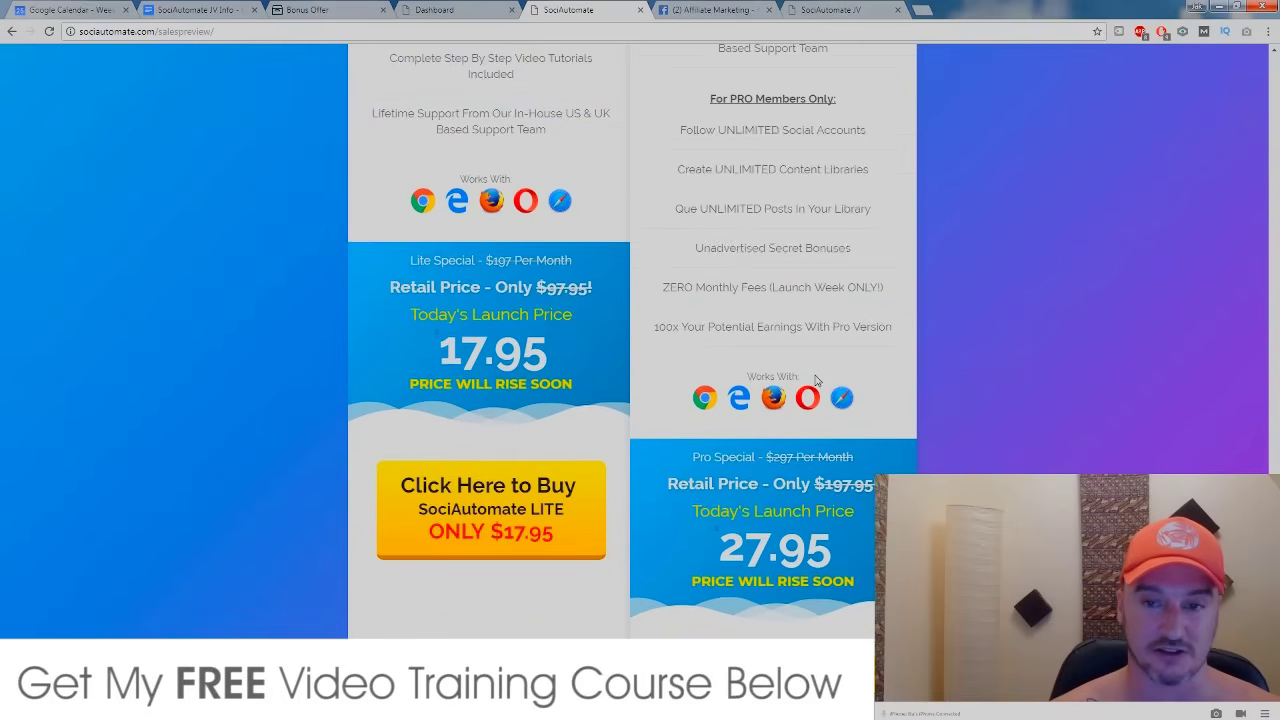
scroll(822, 232, "up", 1)
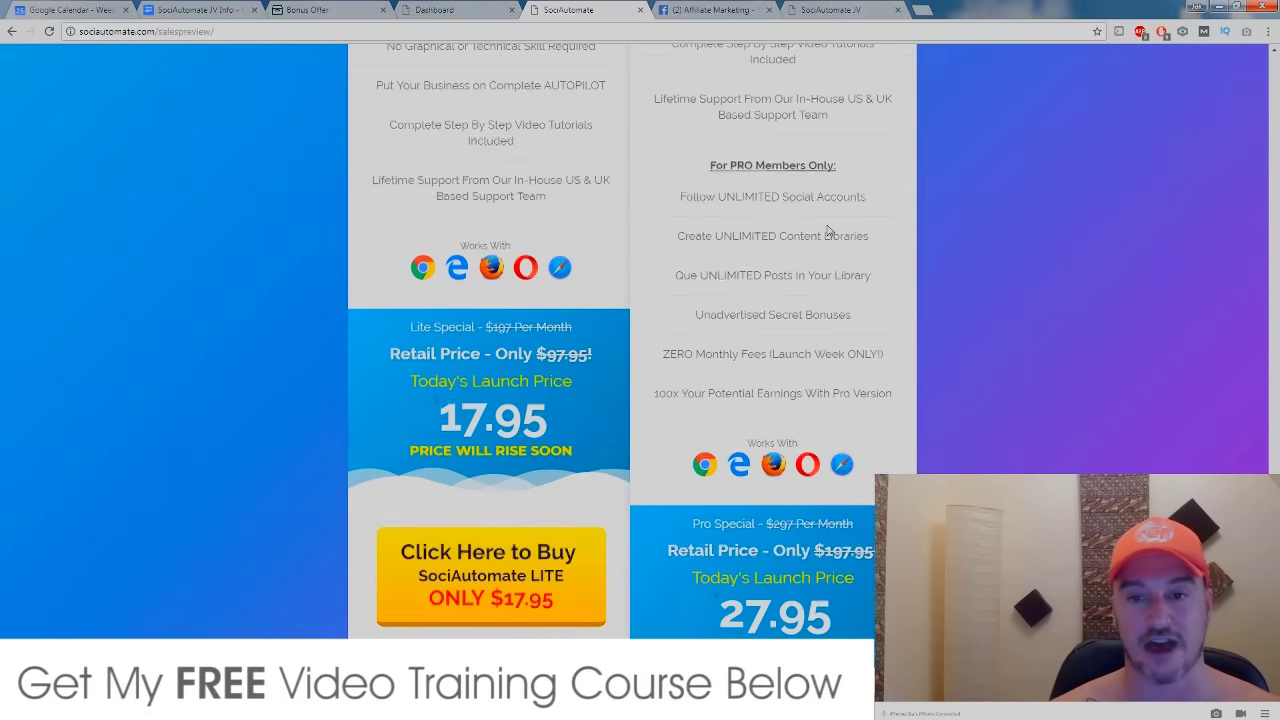
left_click(200, 9)
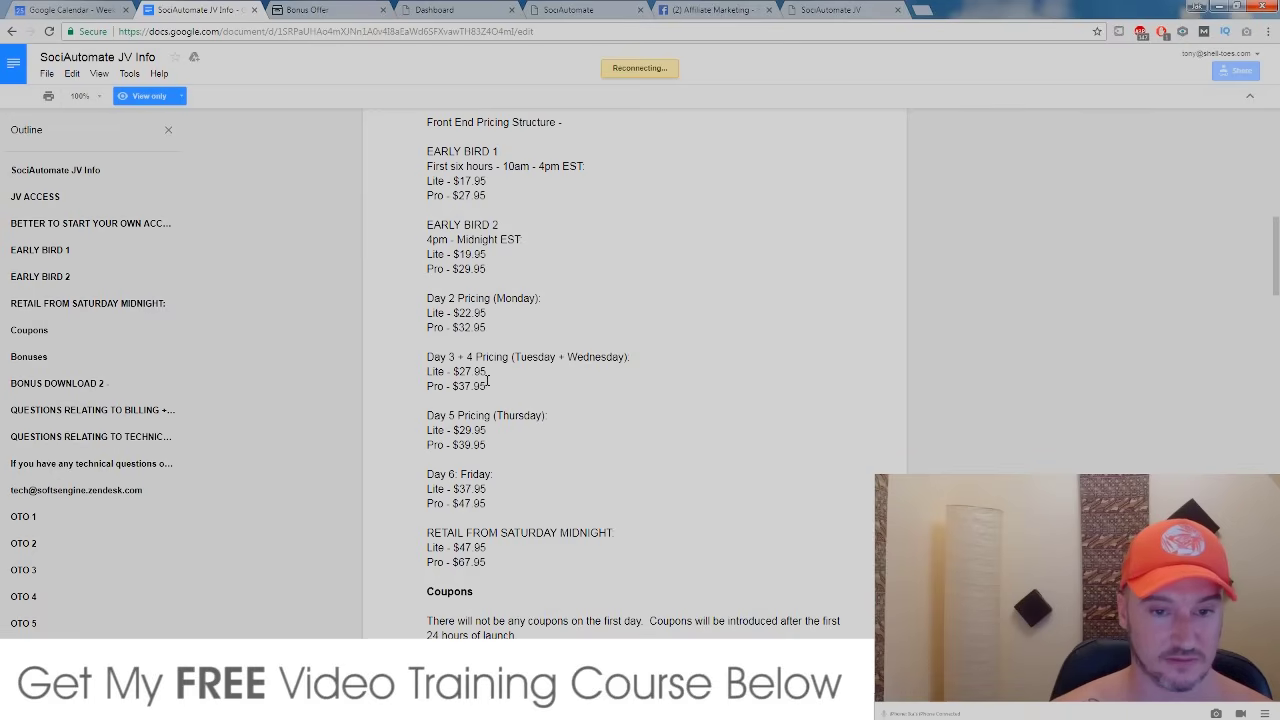
Scroll the JV Info pricing list and highlight Early Bird 1's '10am - 4pm EST' window
scroll(484, 300, "down", 1)
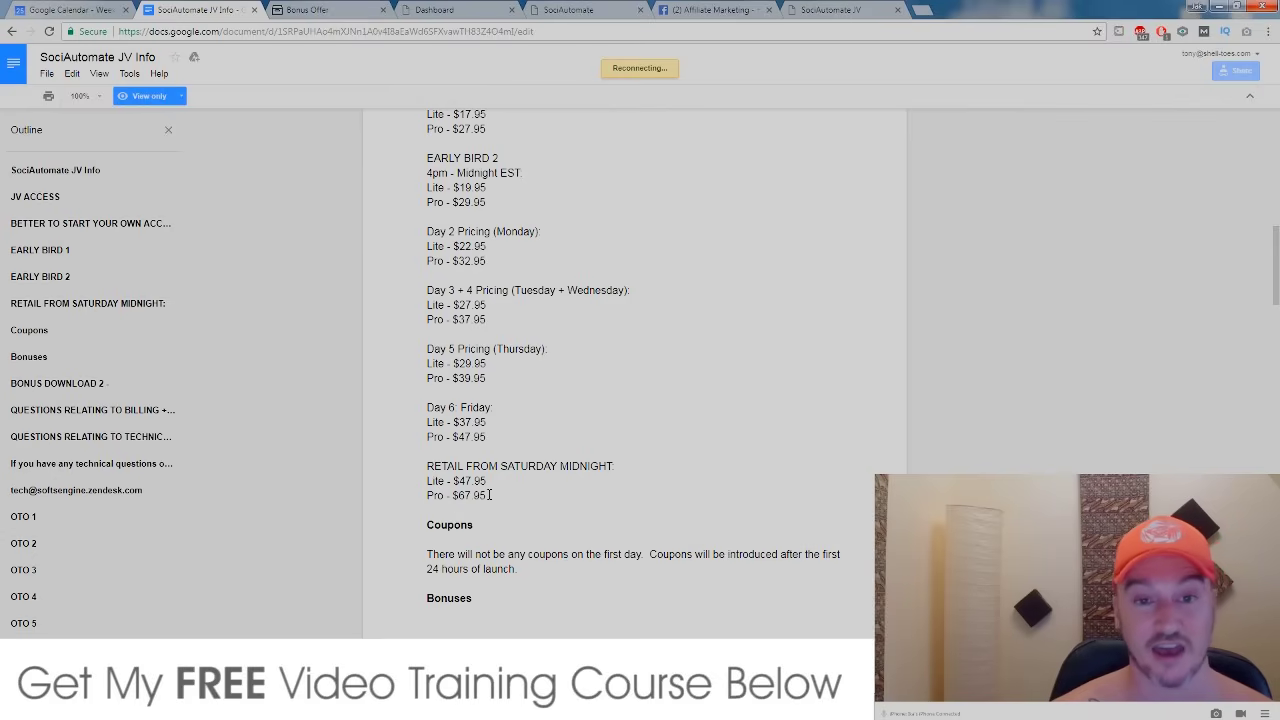
scroll(519, 495, "up", 1)
scroll(519, 495, "up", 2)
scroll(540, 490, "down", 1)
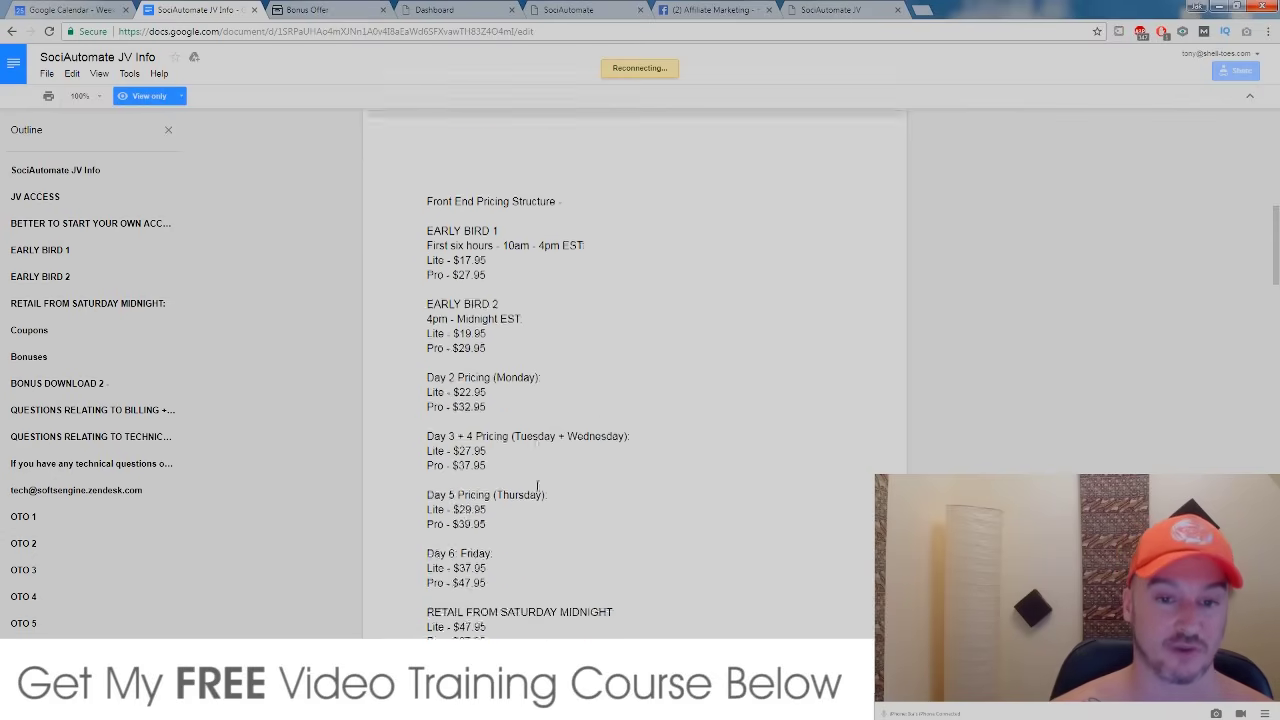
scroll(566, 243, "down", 1)
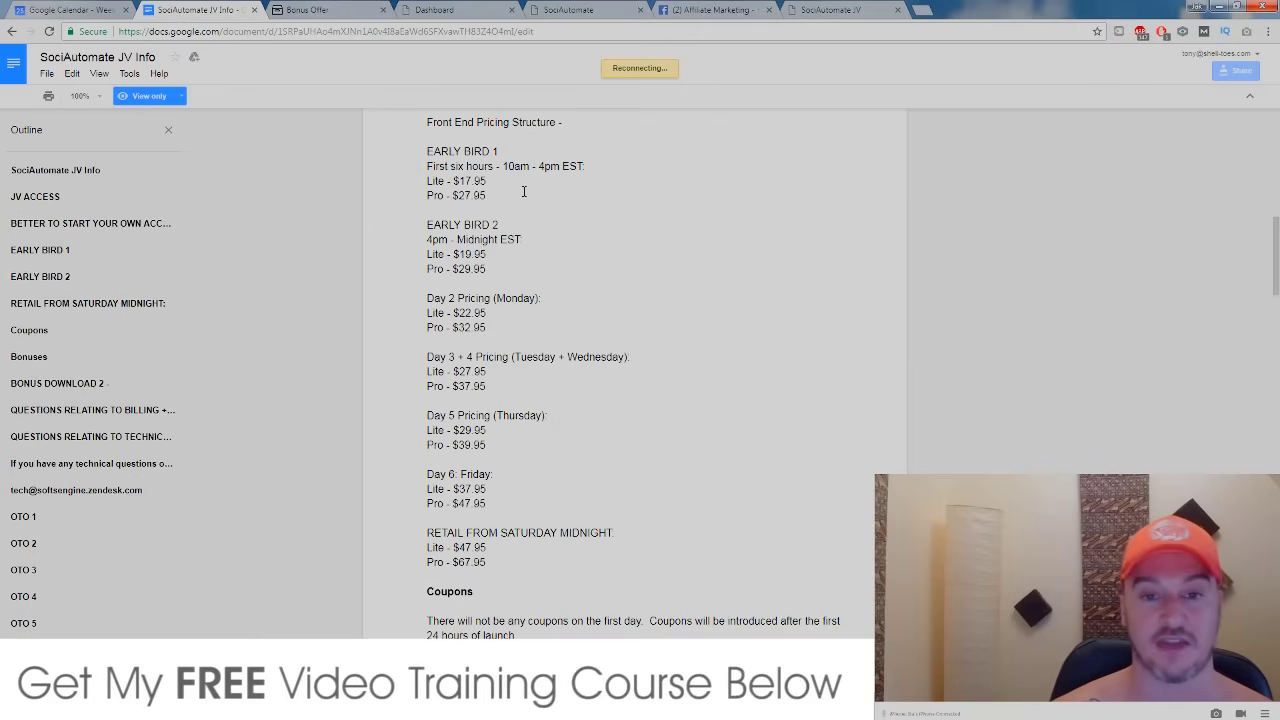
left_click_drag(503, 166, 585, 167)
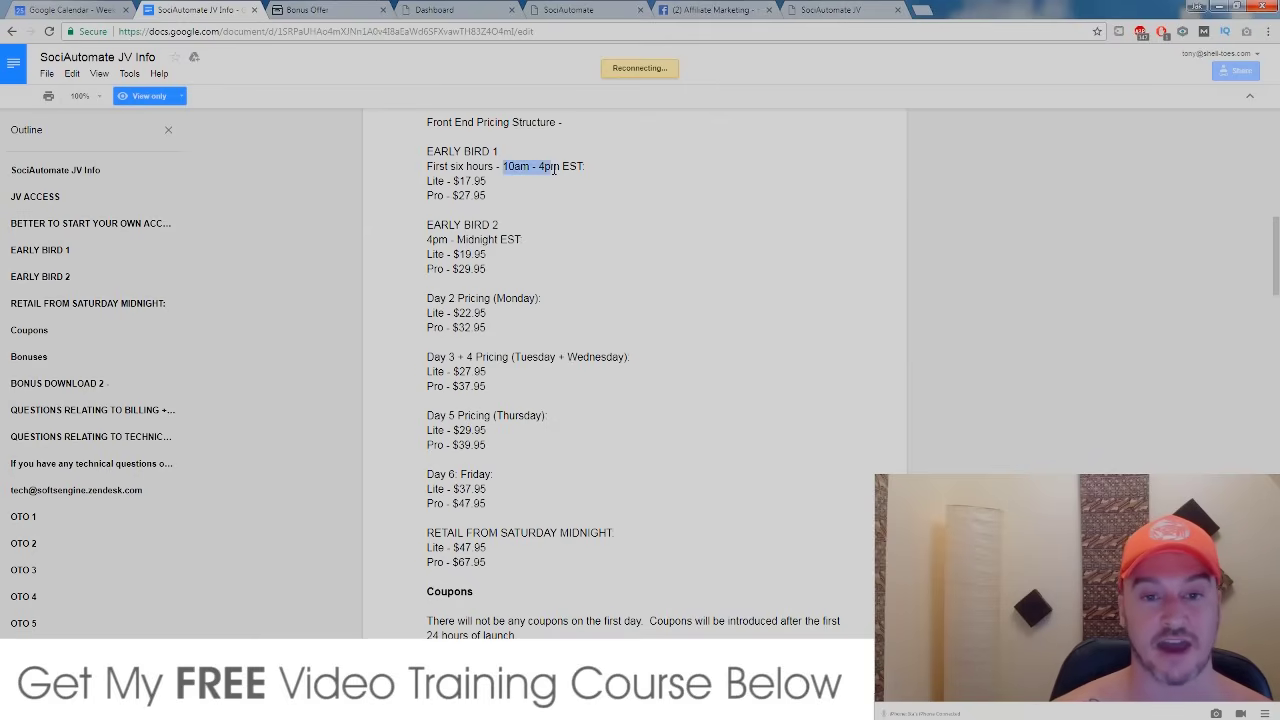
left_click(650, 162)
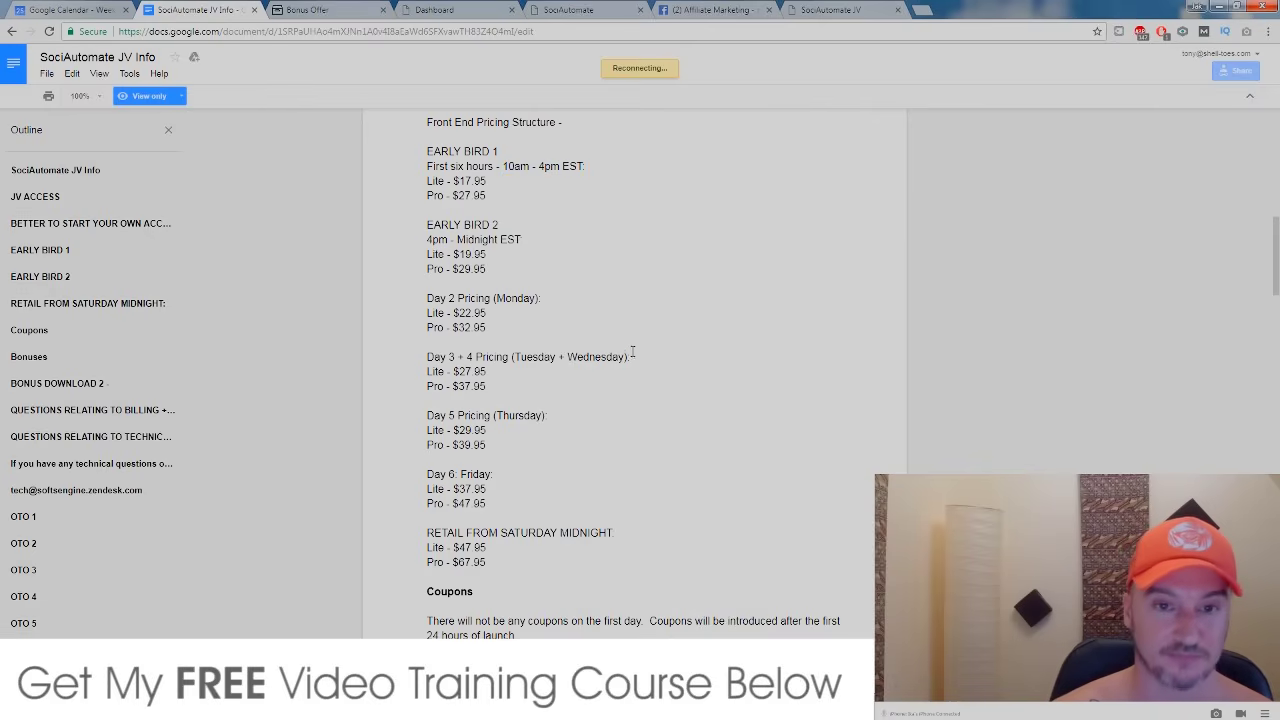
Scroll the JV Info doc past Front End Software and OTO 1 to OTO 2 and OTO 3
scroll(632, 351, "up", 3)
scroll(632, 351, "up", 5)
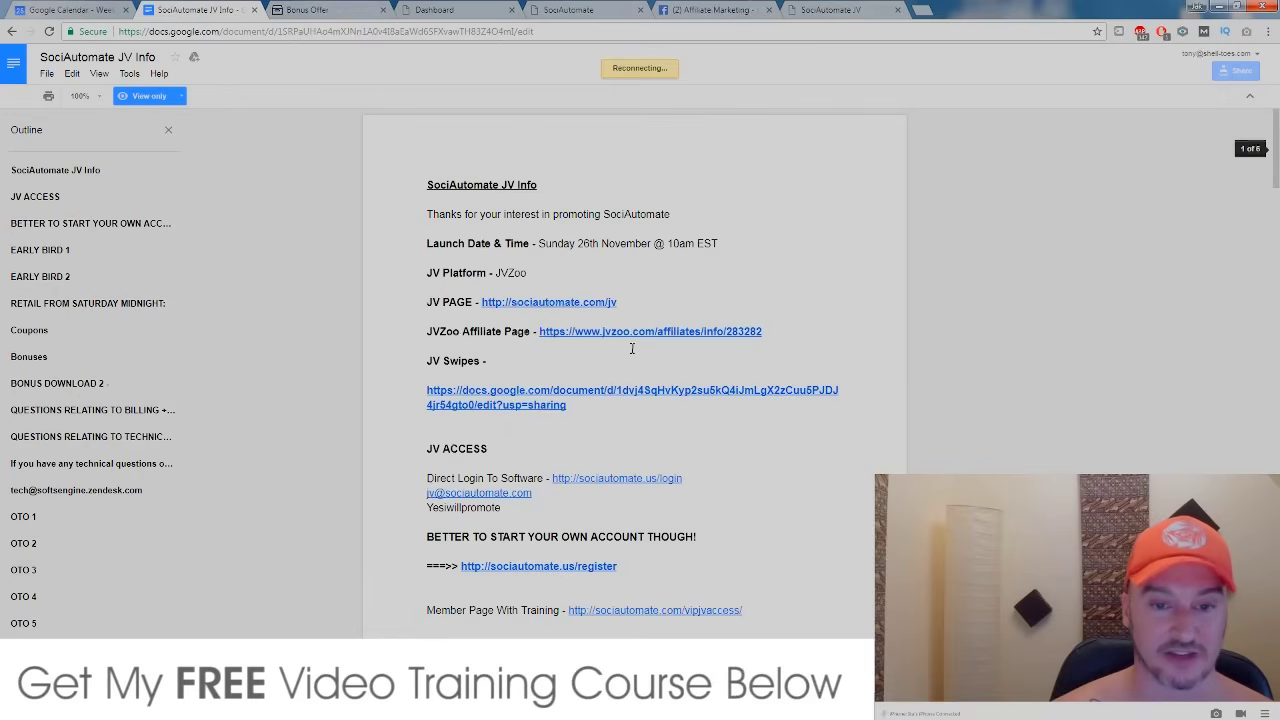
scroll(632, 348, "down", 2)
scroll(632, 348, "down", 5)
scroll(630, 346, "down", 5)
scroll(628, 343, "down", 4)
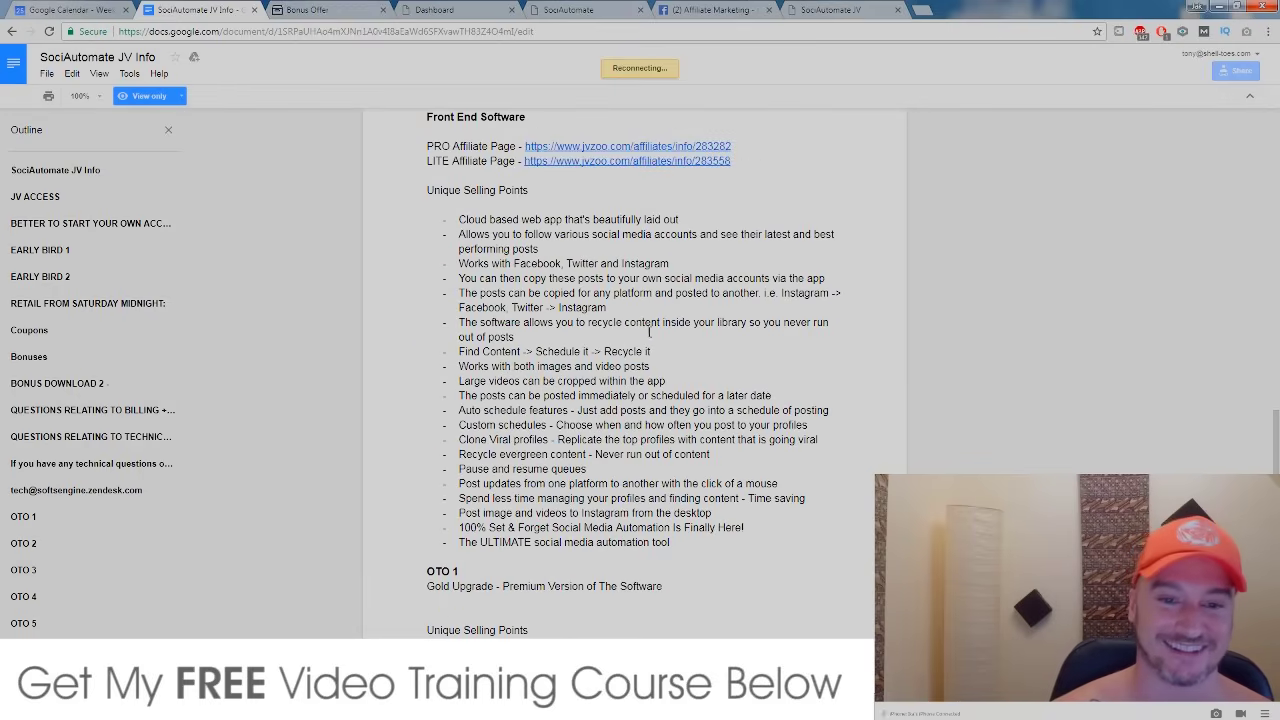
scroll(649, 331, "down", 2)
scroll(560, 330, "up", 4)
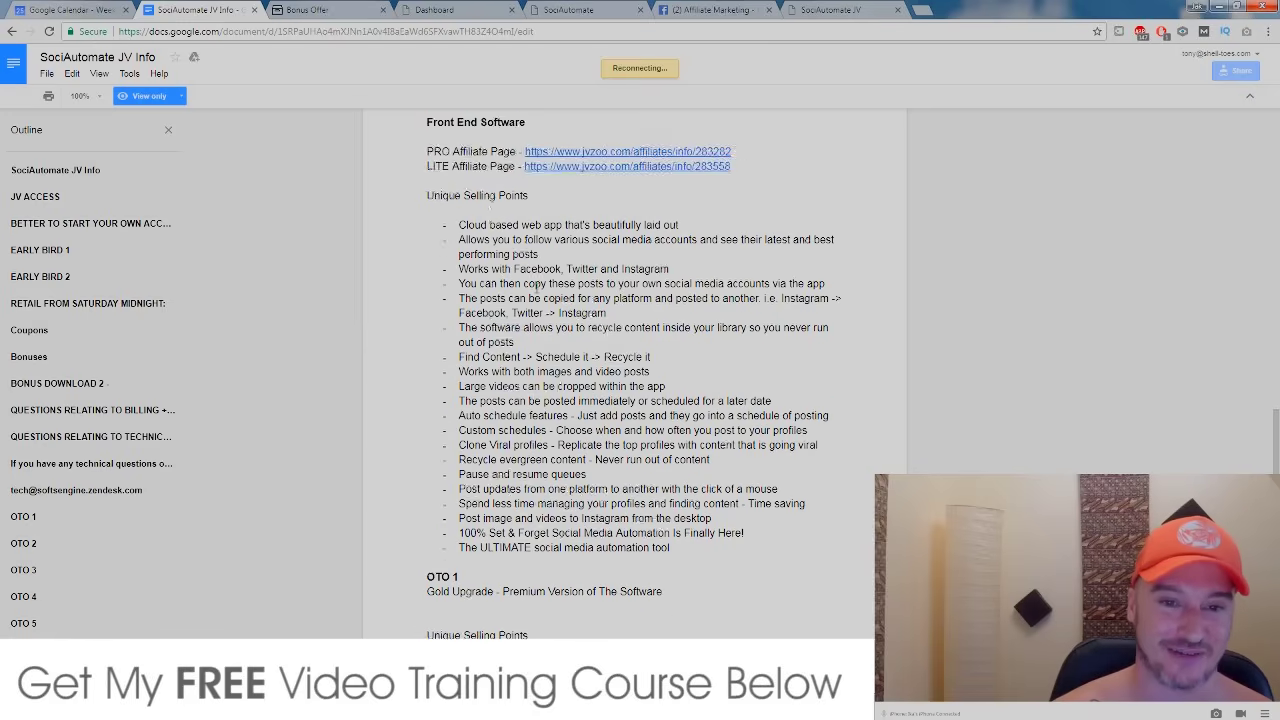
scroll(505, 327, "down", 1)
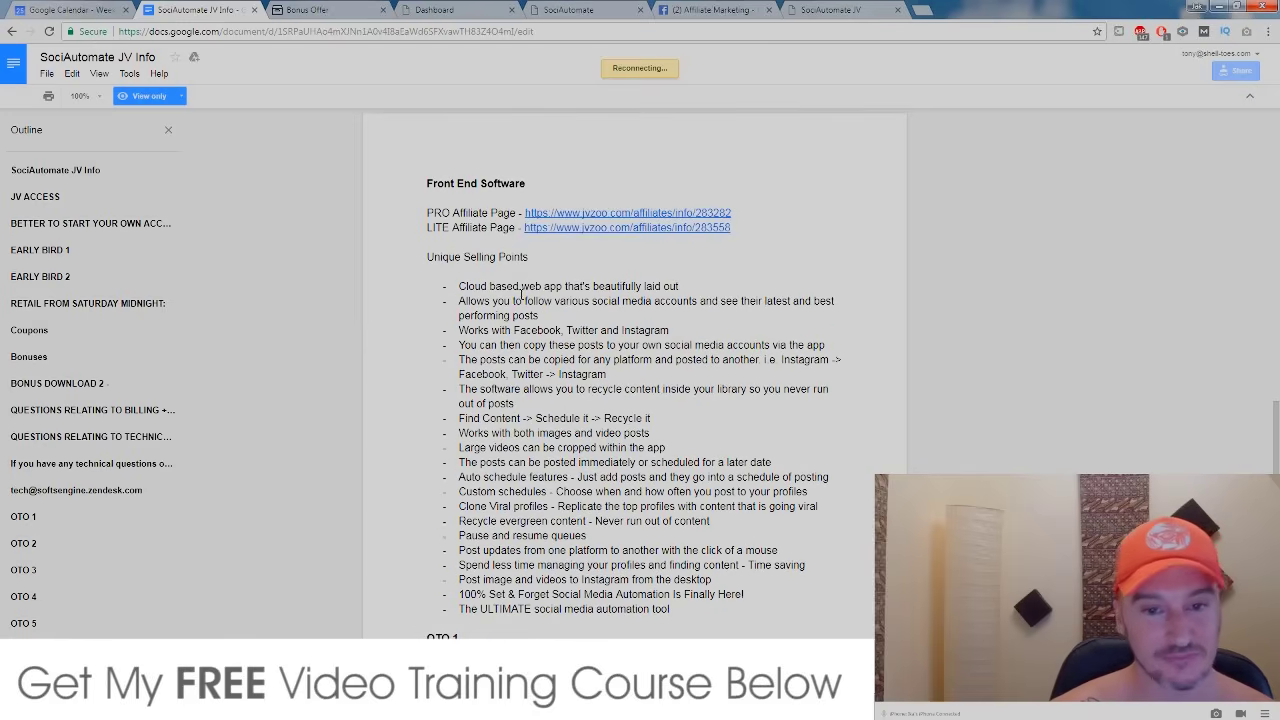
scroll(485, 172, "down", 1)
scroll(608, 412, "down", 1)
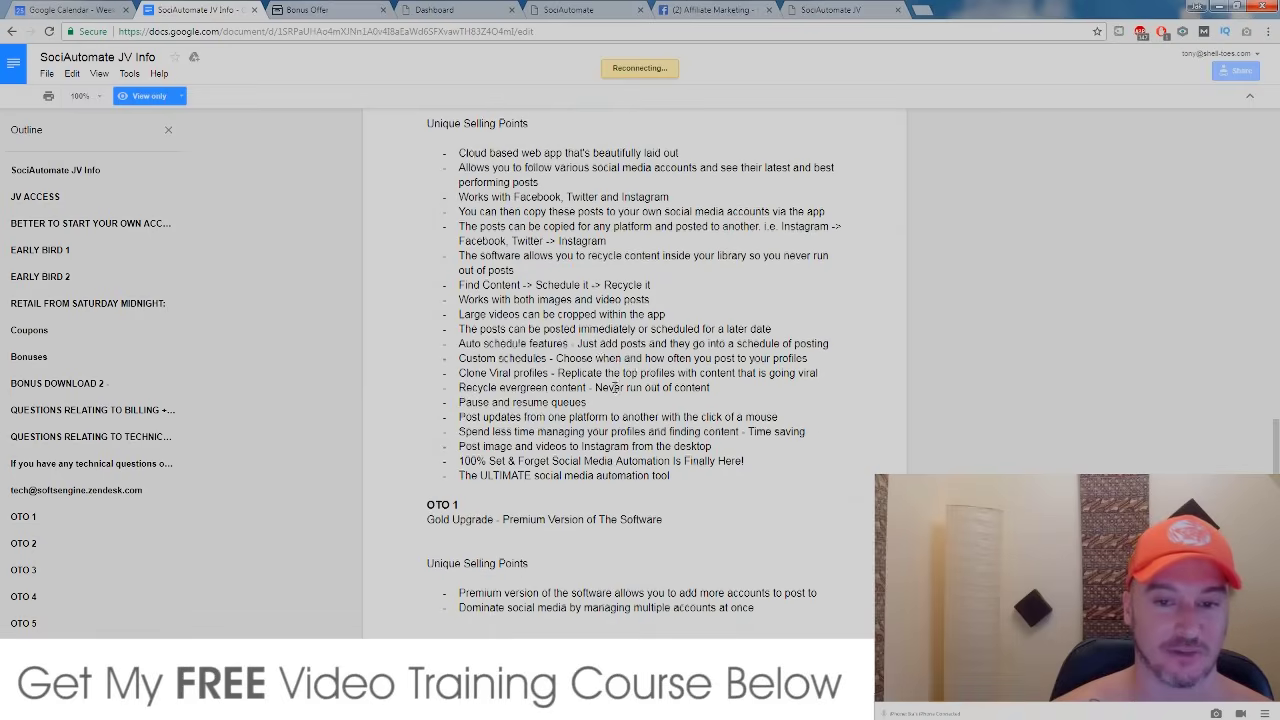
scroll(598, 361, "down", 1)
scroll(540, 330, "down", 1)
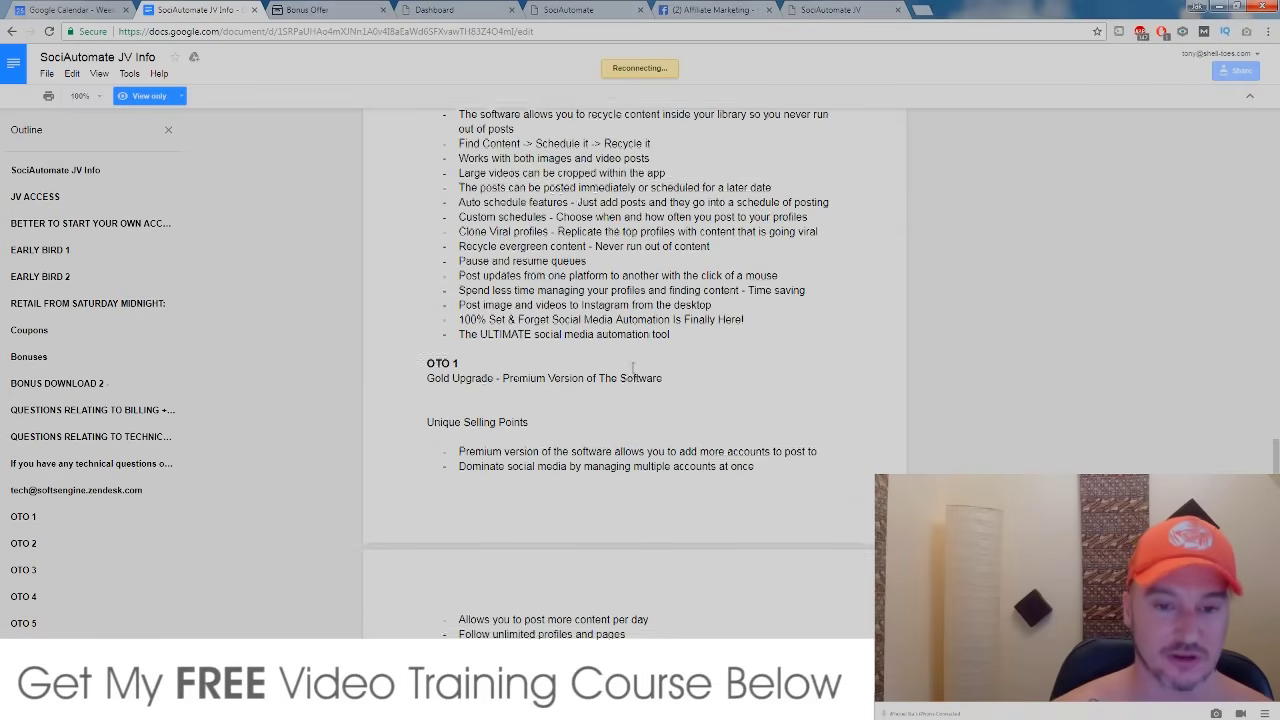
scroll(470, 295, "down", 2)
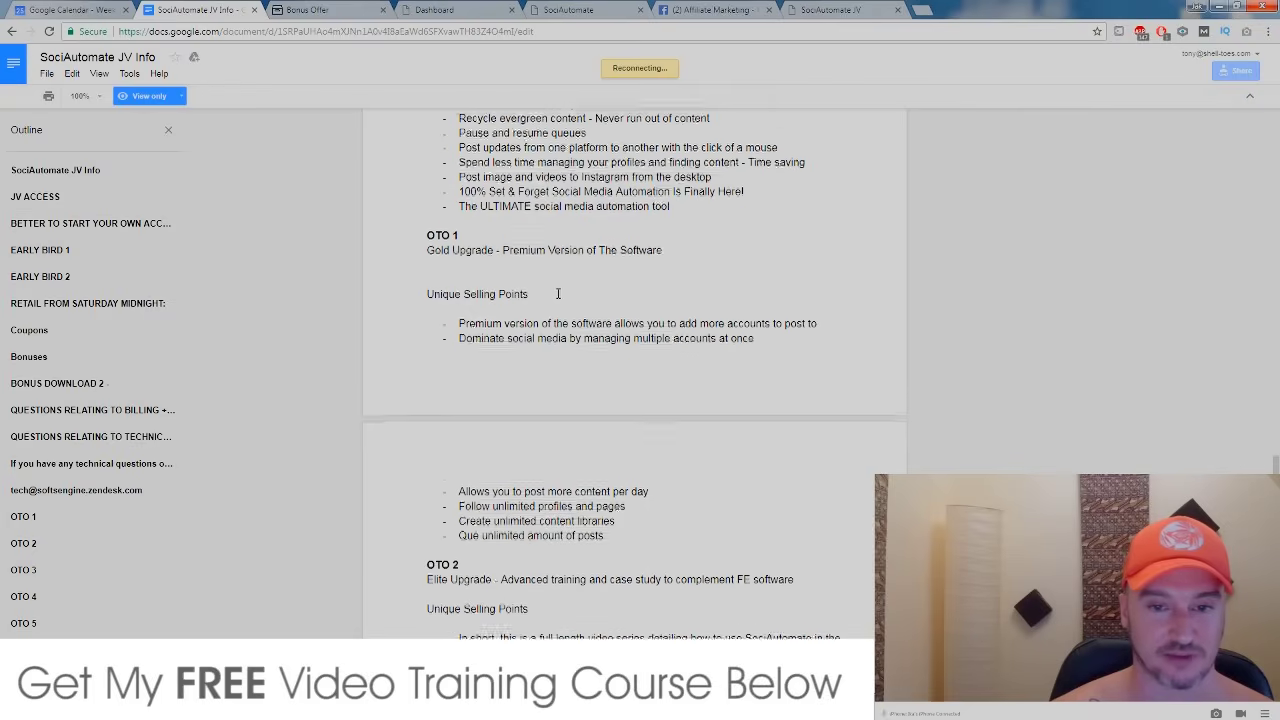
scroll(600, 245, "down", 1)
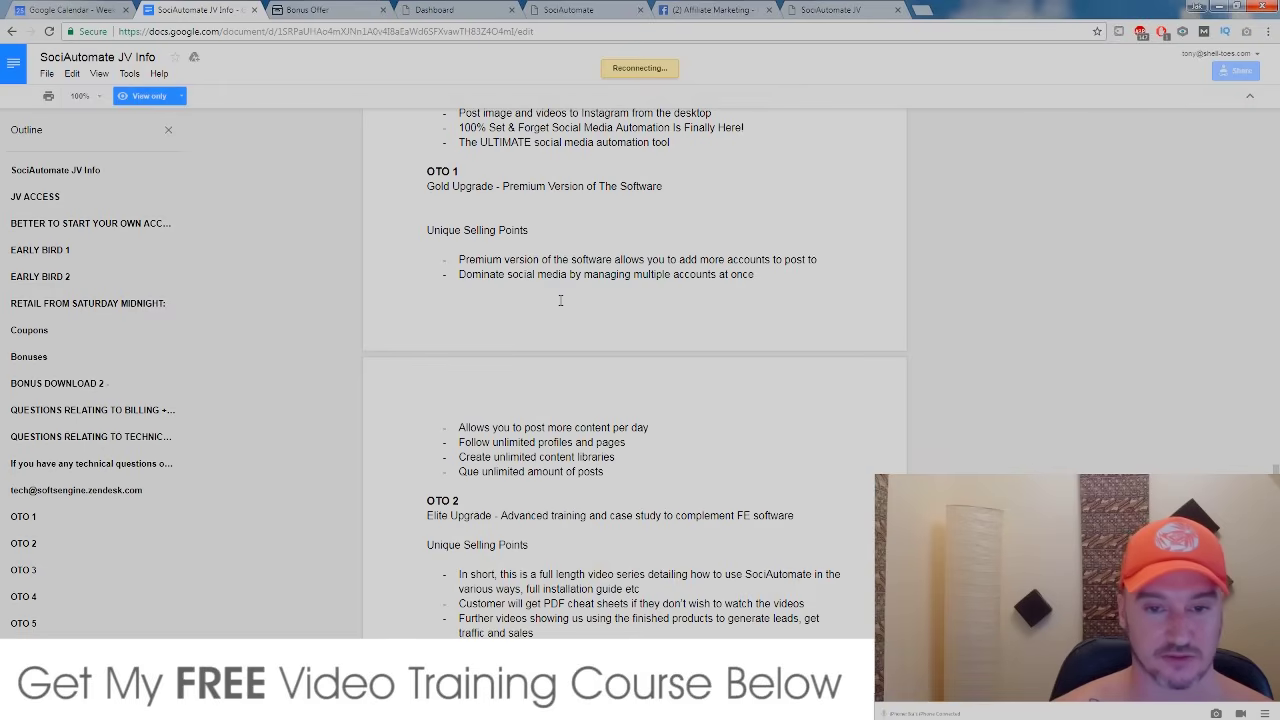
scroll(513, 398, "down", 1)
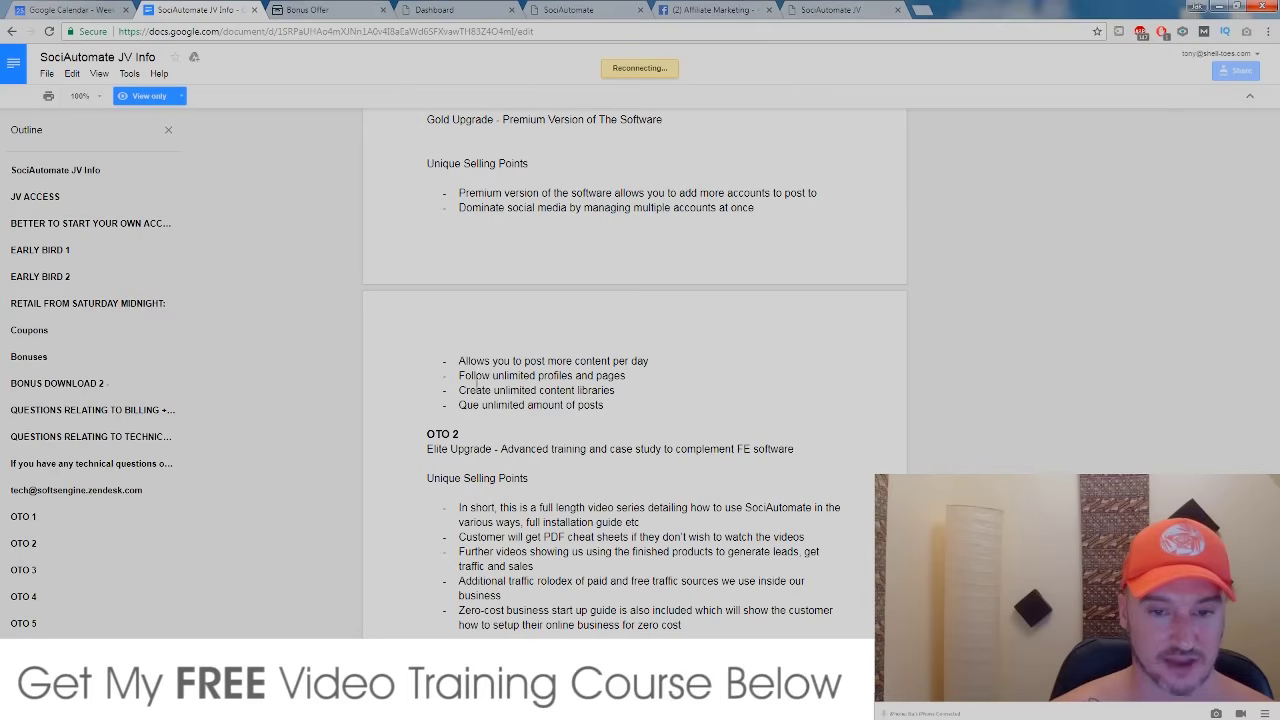
scroll(566, 390, "up", 3)
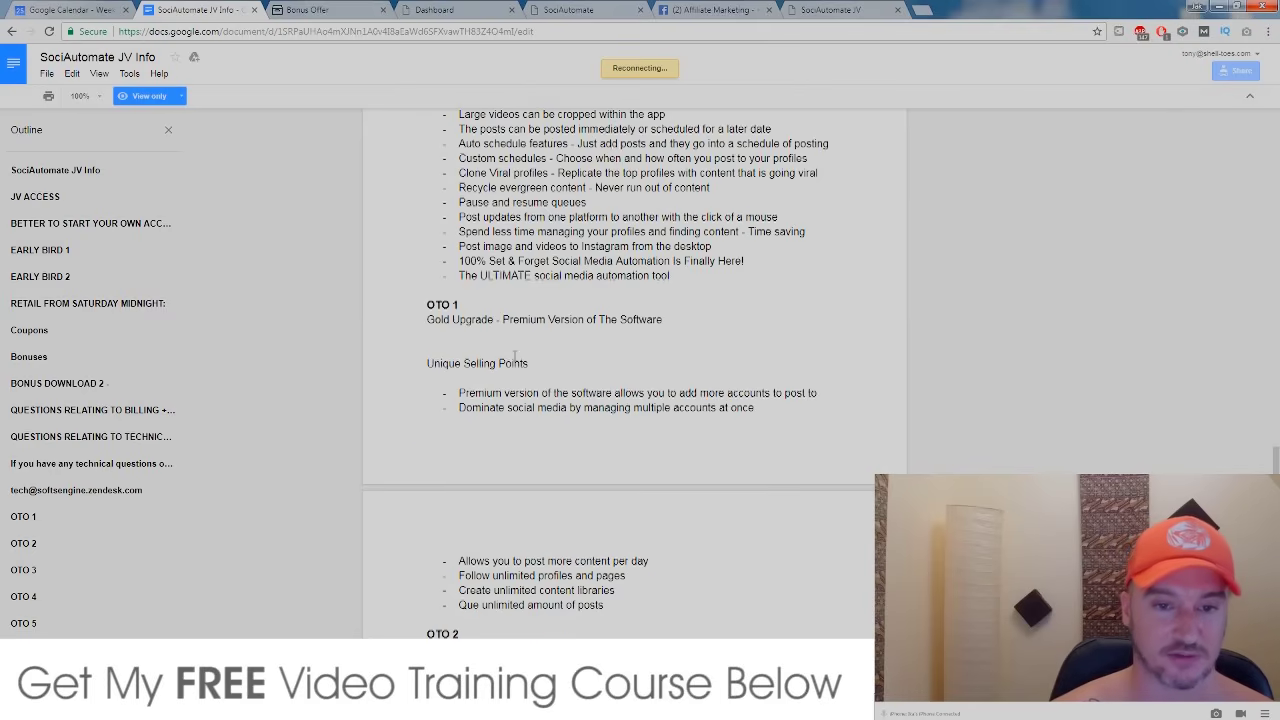
scroll(514, 395, "down", 1)
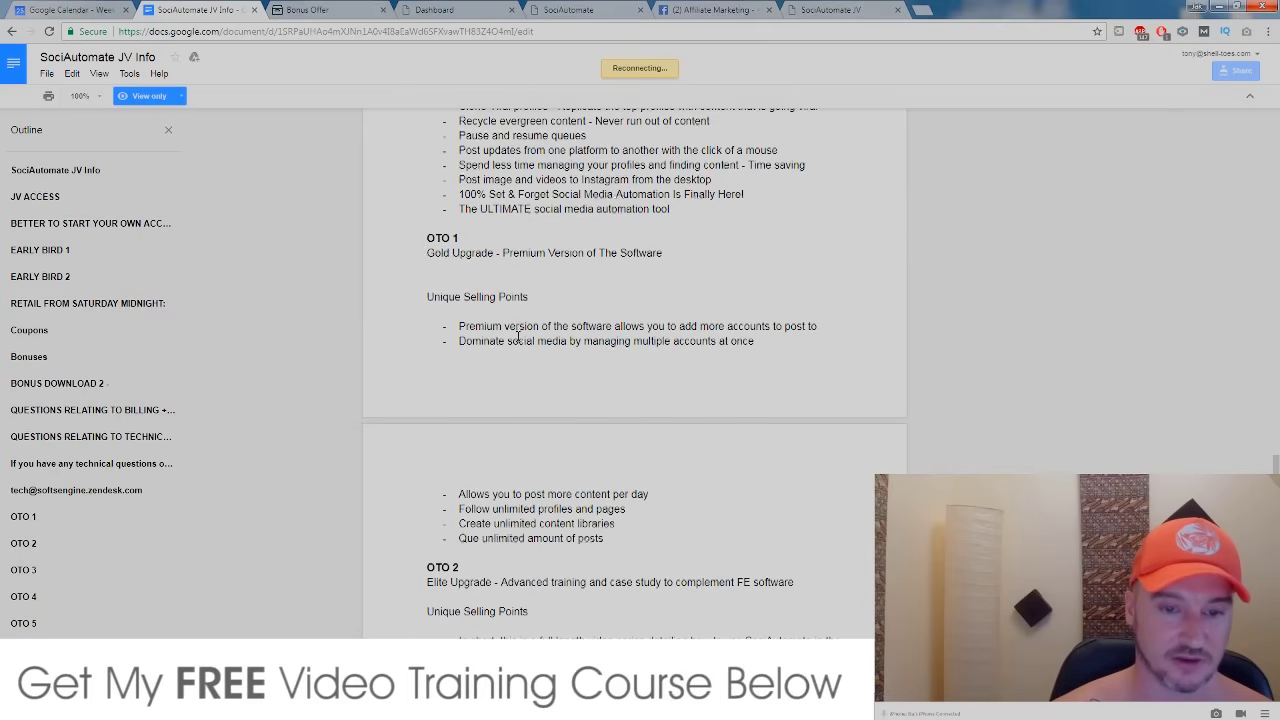
scroll(540, 360, "down", 1)
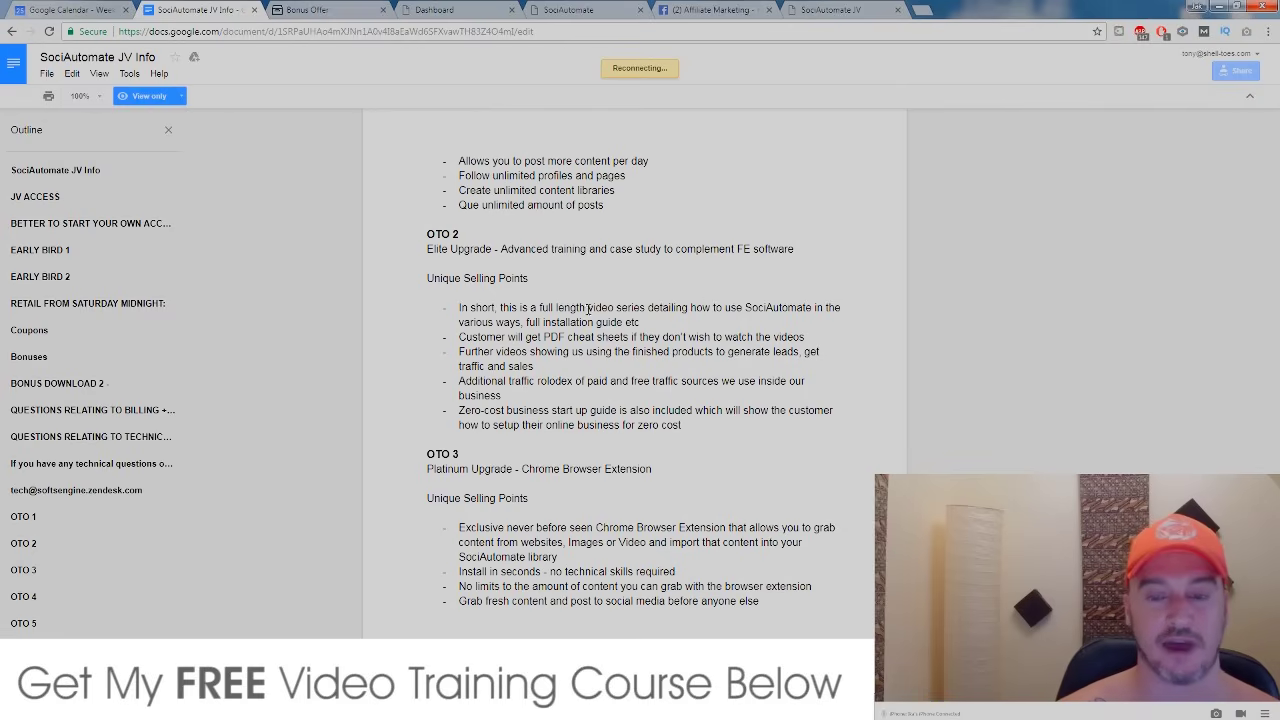
left_click(435, 10)
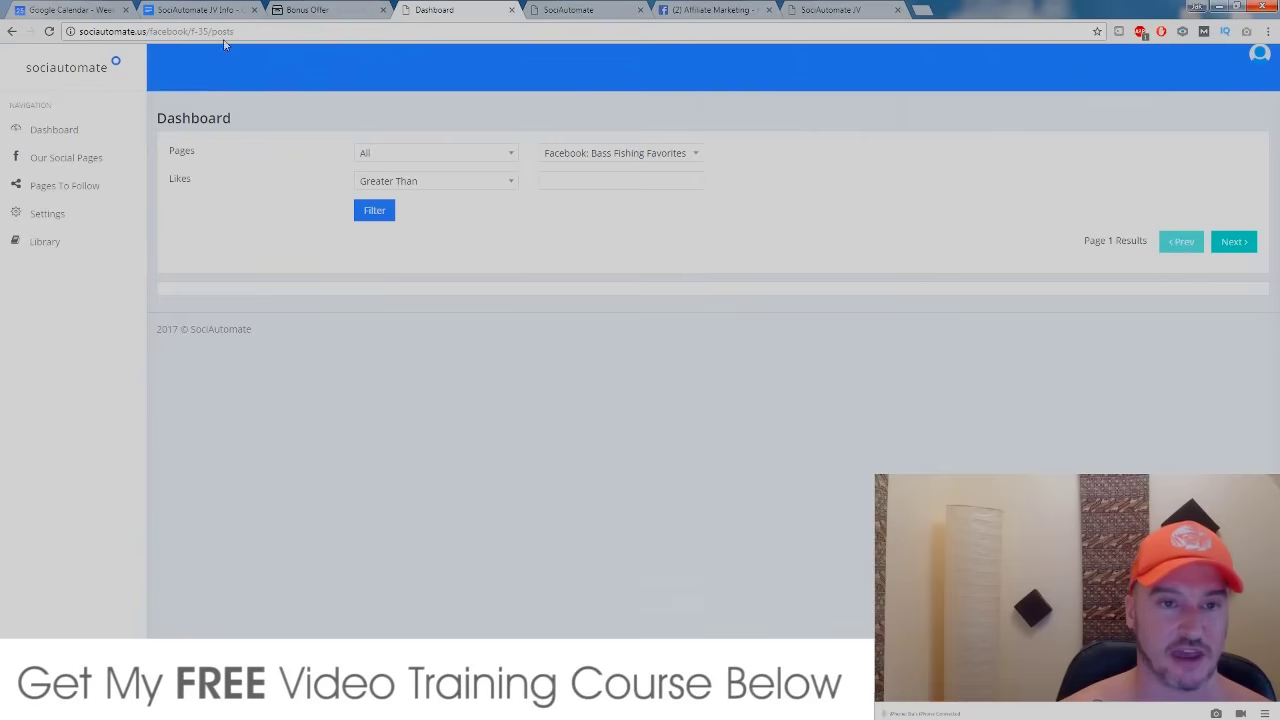
left_click(200, 12)
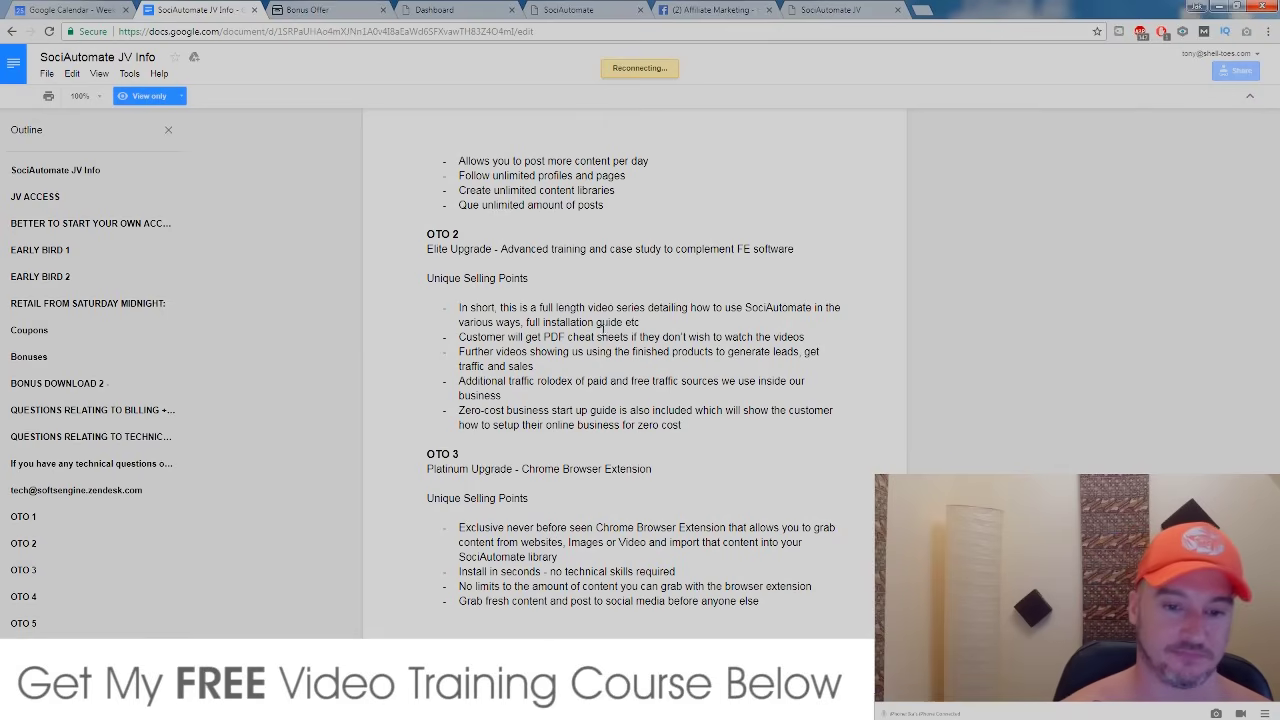
Scroll the SociAutomate JV page down to its Sales Funnel prices
scroll(555, 322, "up", 1)
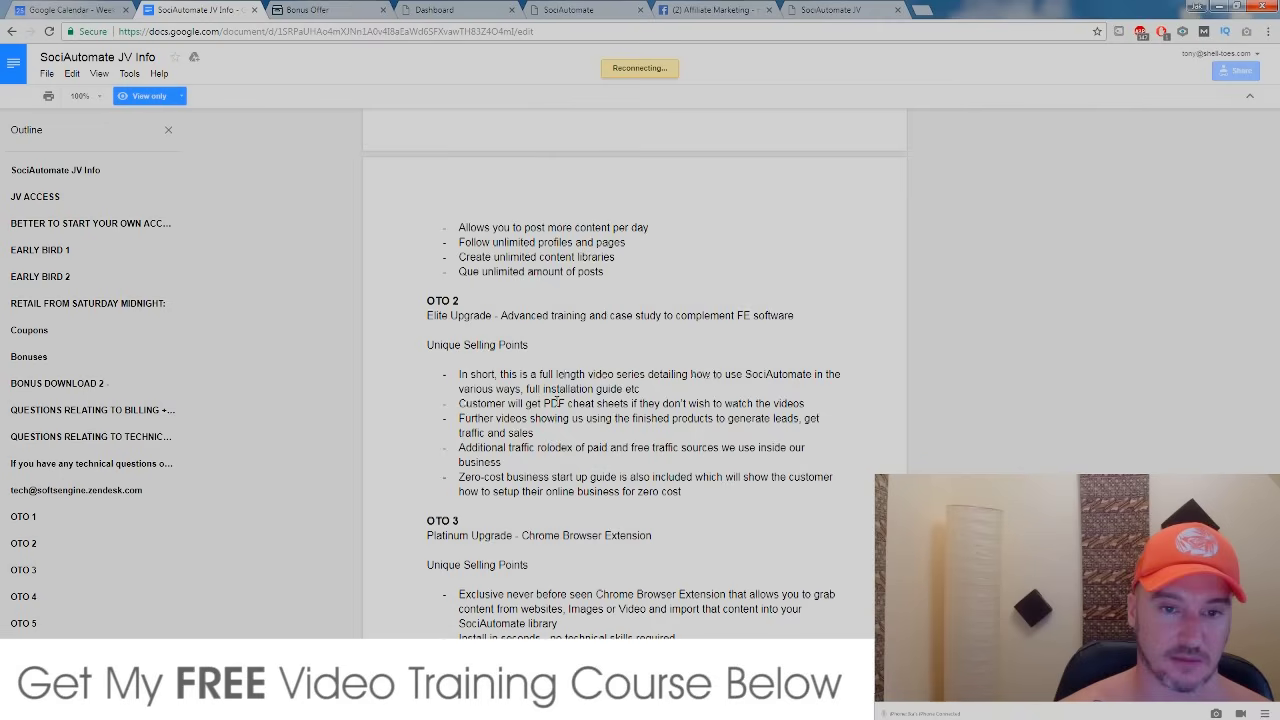
left_click(835, 10)
scroll(678, 390, "down", 4)
scroll(678, 390, "down", 2)
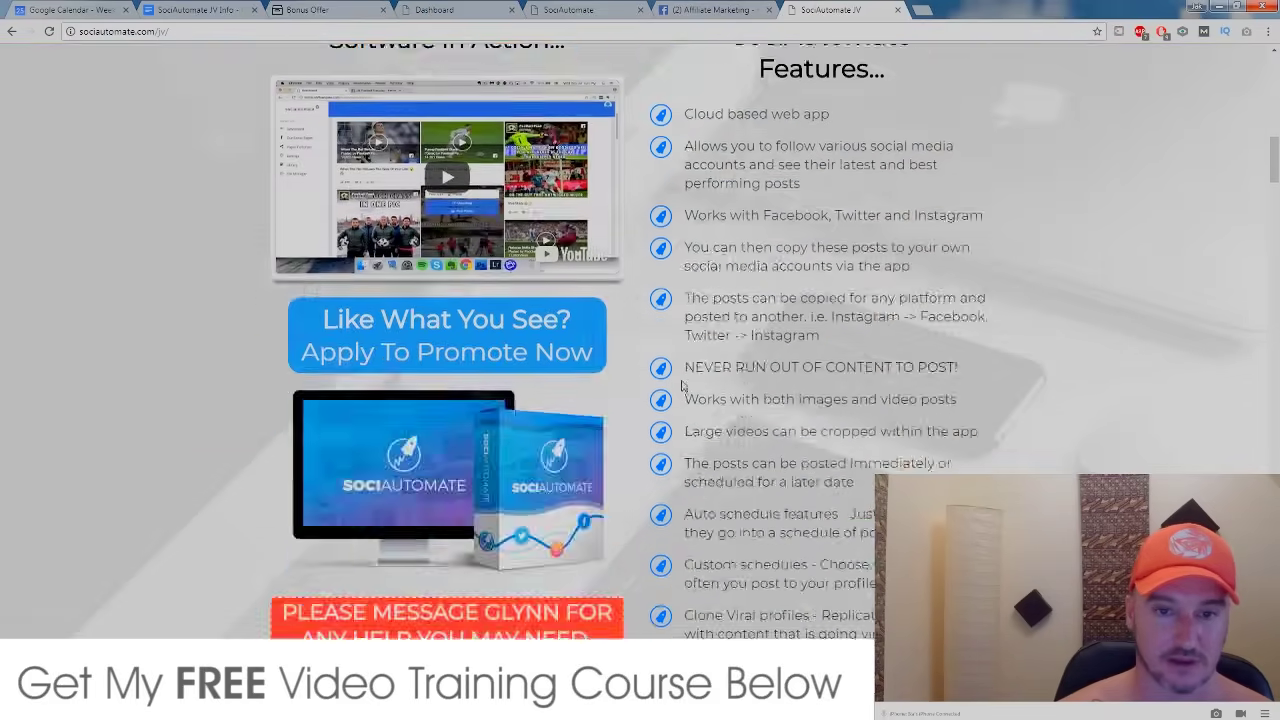
scroll(684, 386, "down", 8)
scroll(684, 386, "down", 8)
scroll(684, 386, "down", 2)
scroll(684, 386, "down", 2)
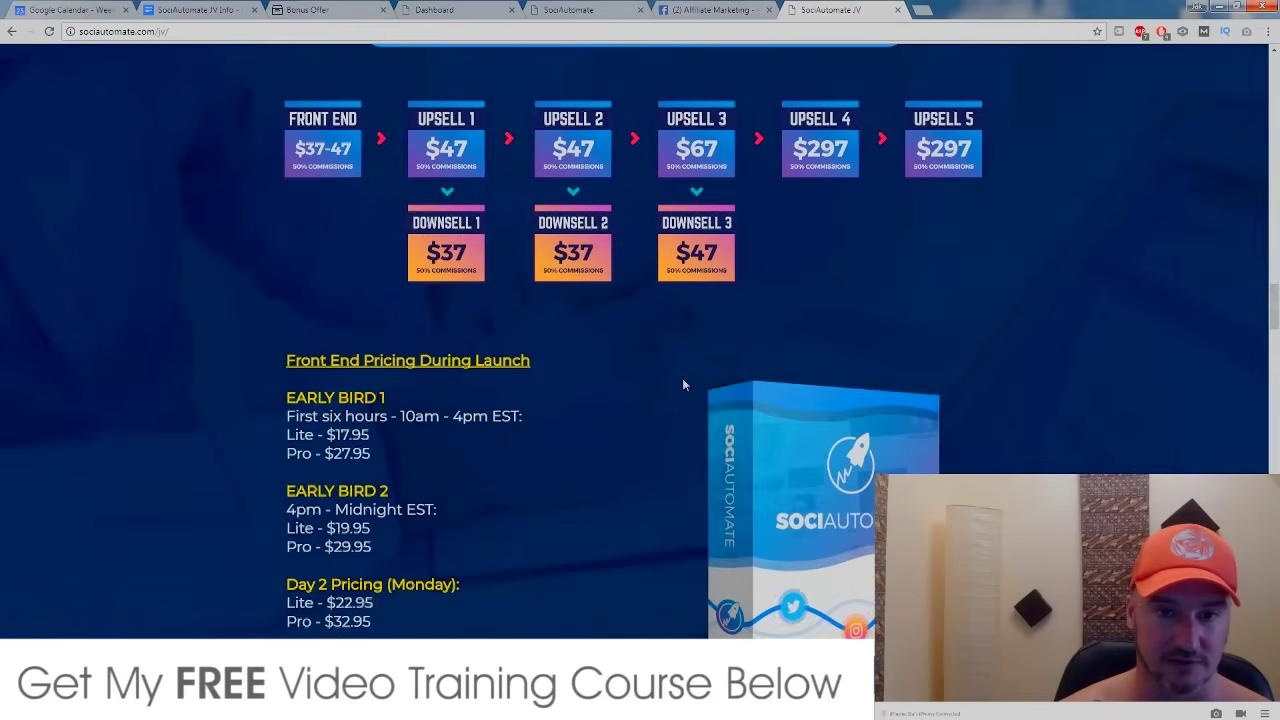
scroll(600, 366, "up", 1)
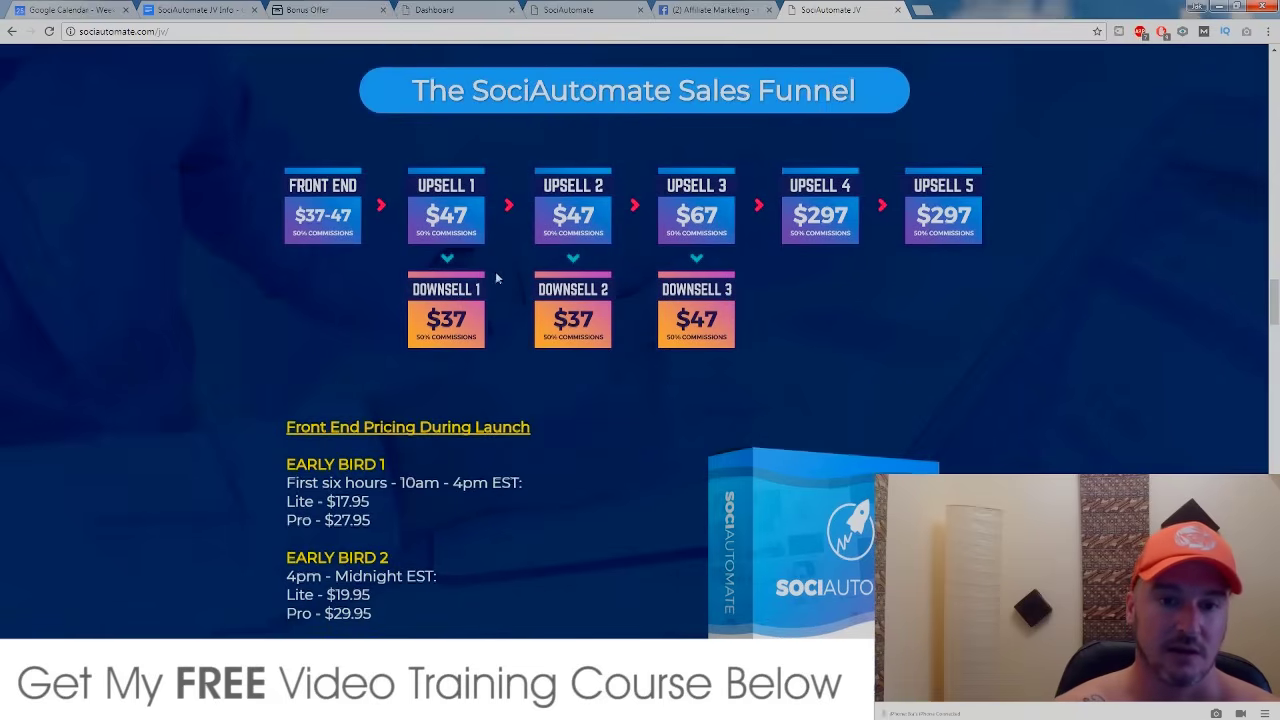
Place the JV page tab beside the Doc tab and compare funnel prices with the OTOs
left_click_drag(848, 10, 335, 8)
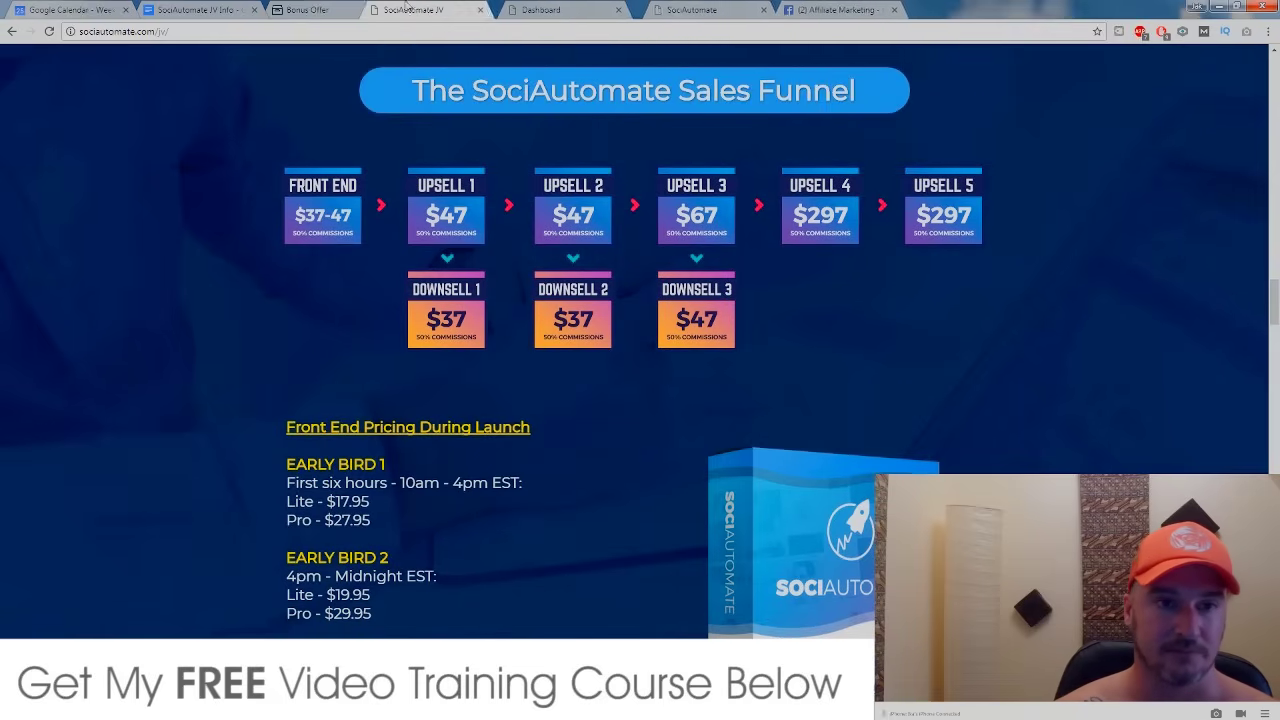
left_click(205, 9)
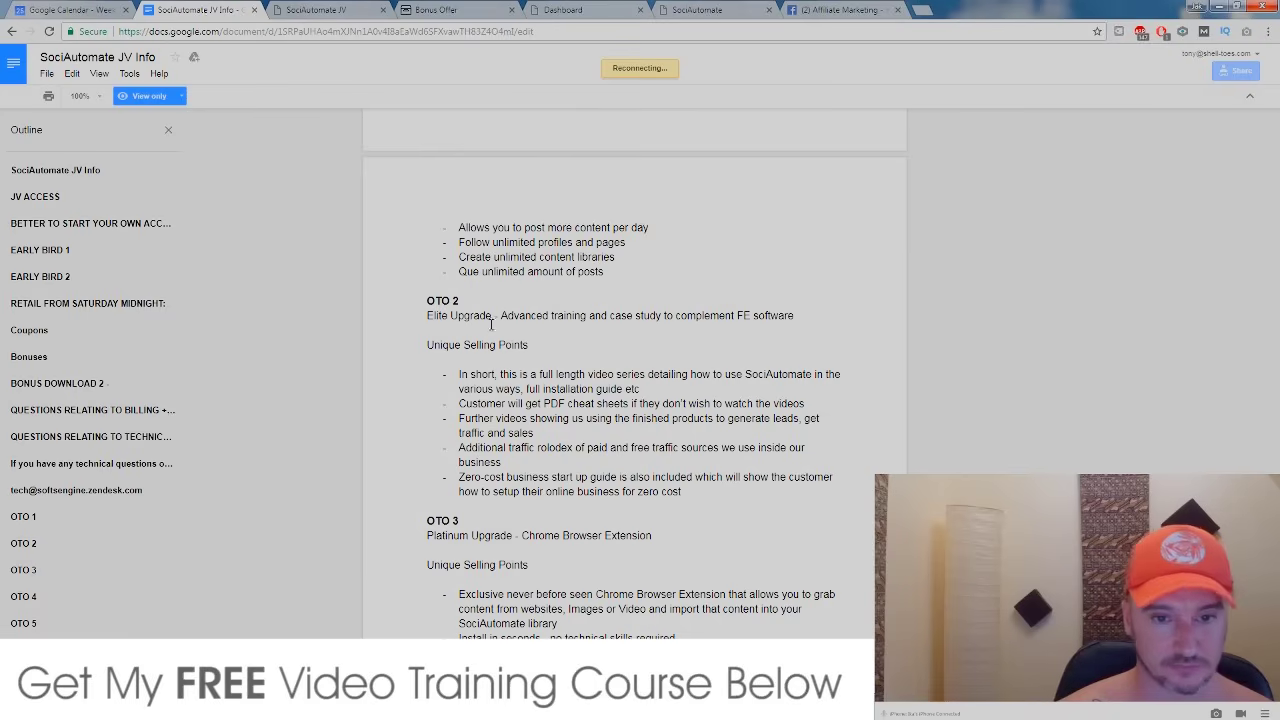
left_click(314, 10)
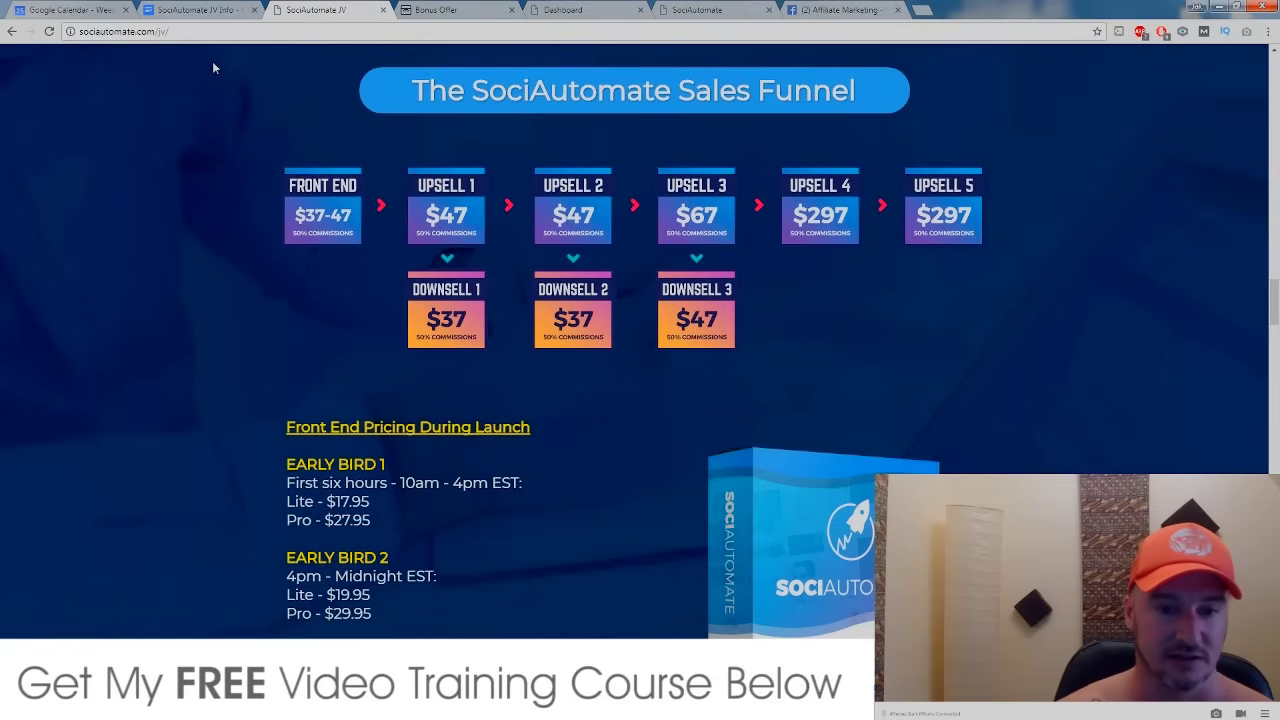
left_click(205, 10)
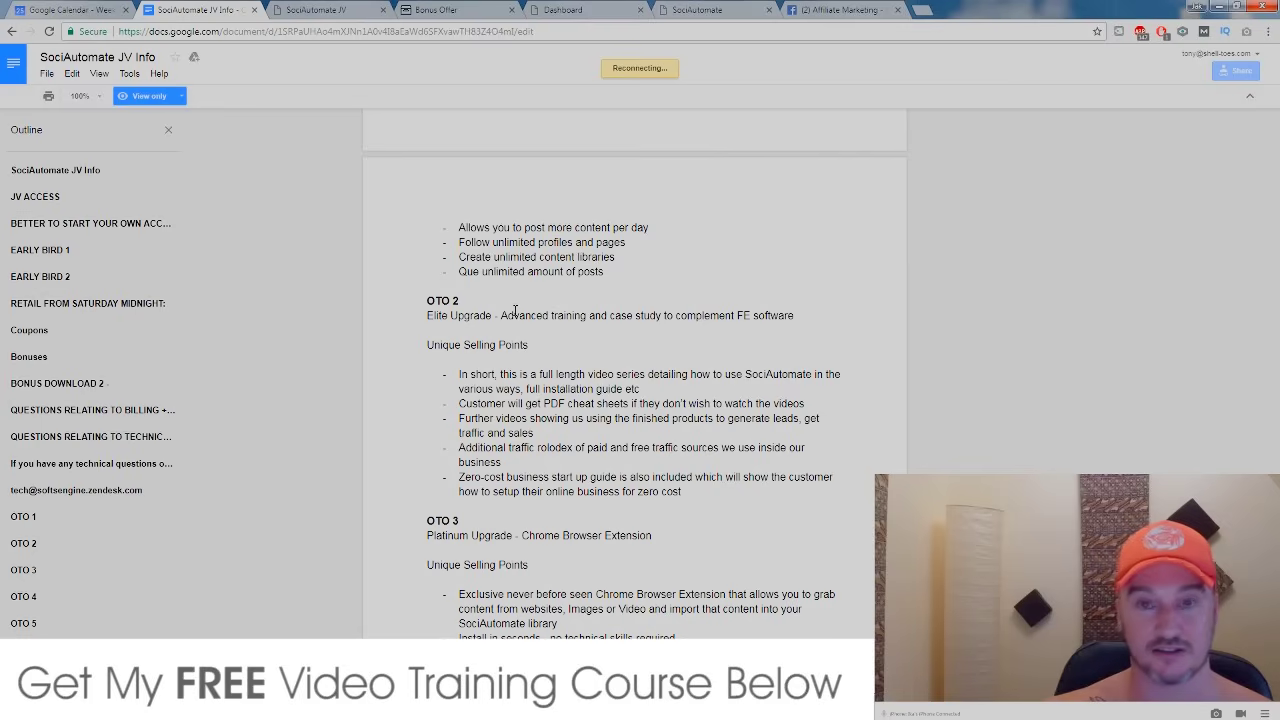
left_click(323, 8)
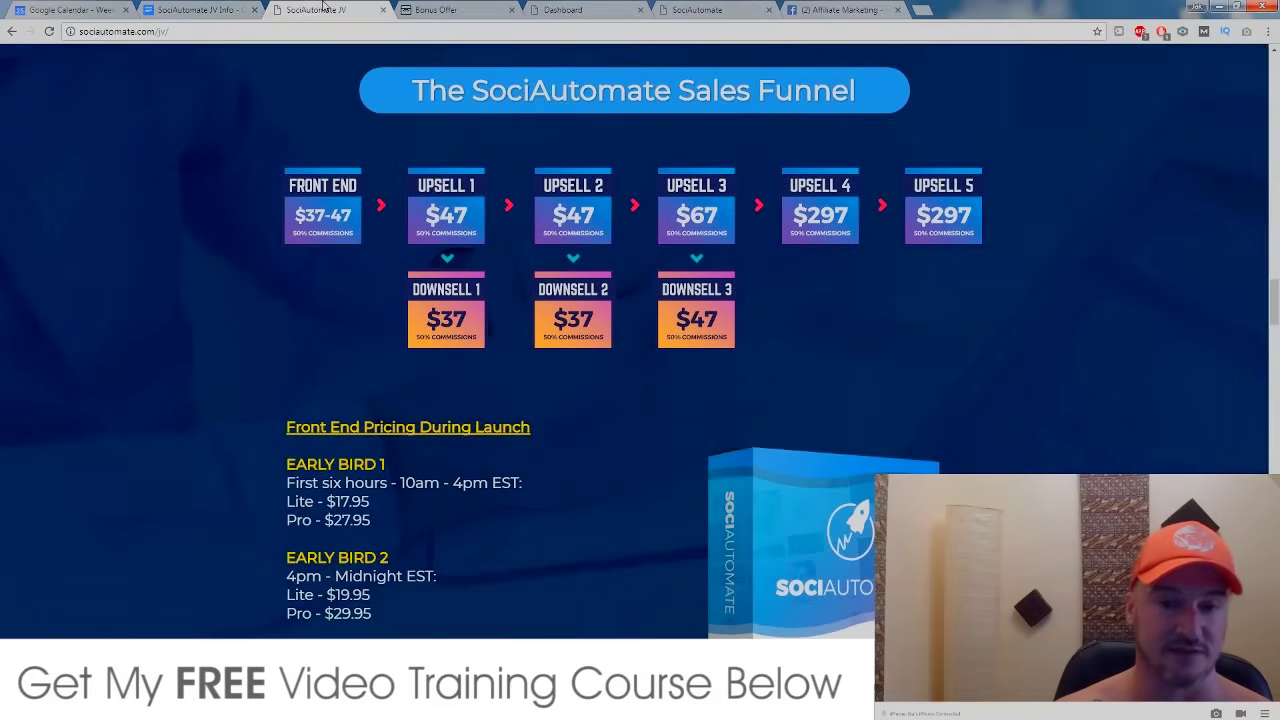
left_click(193, 10)
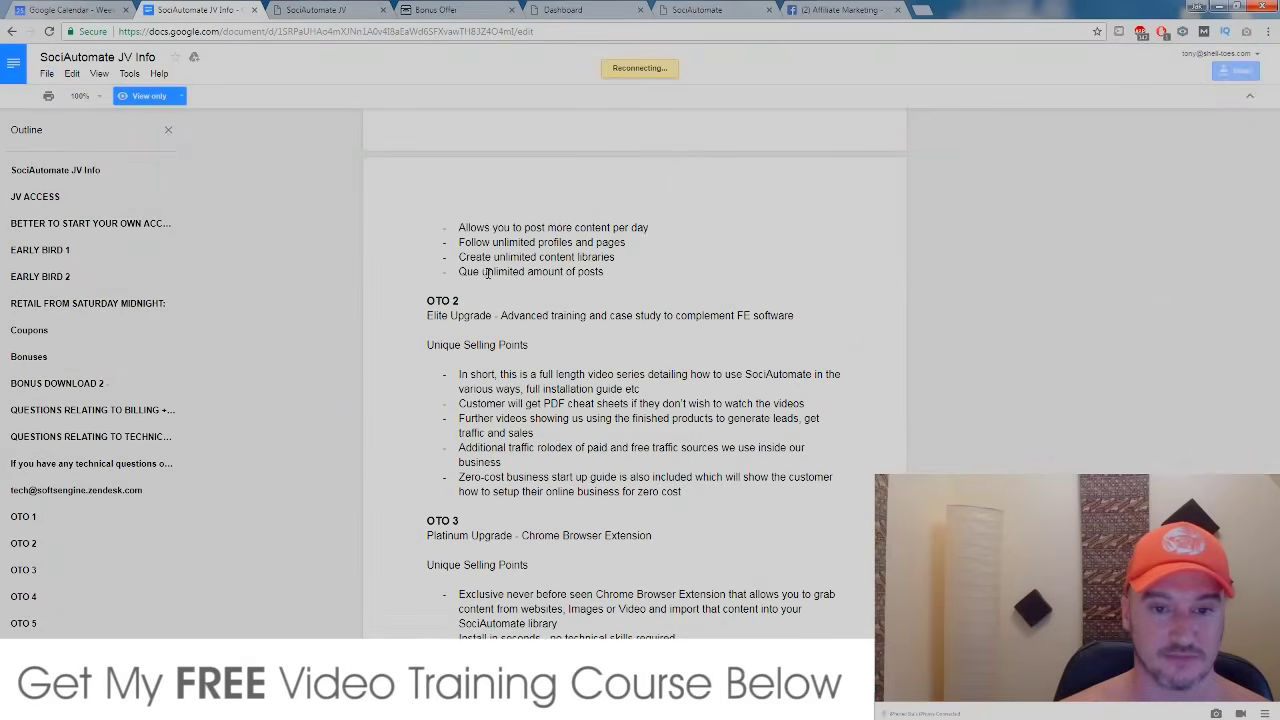
scroll(487, 273, "down", 1)
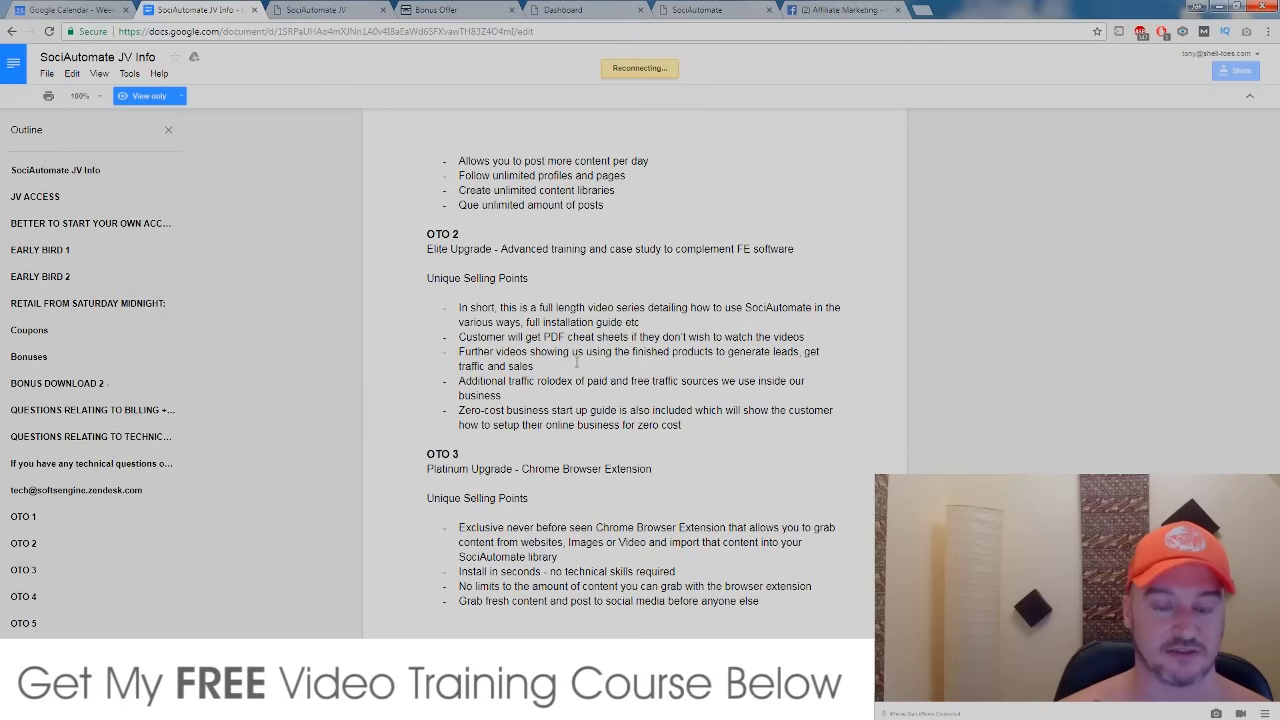
left_click(440, 10)
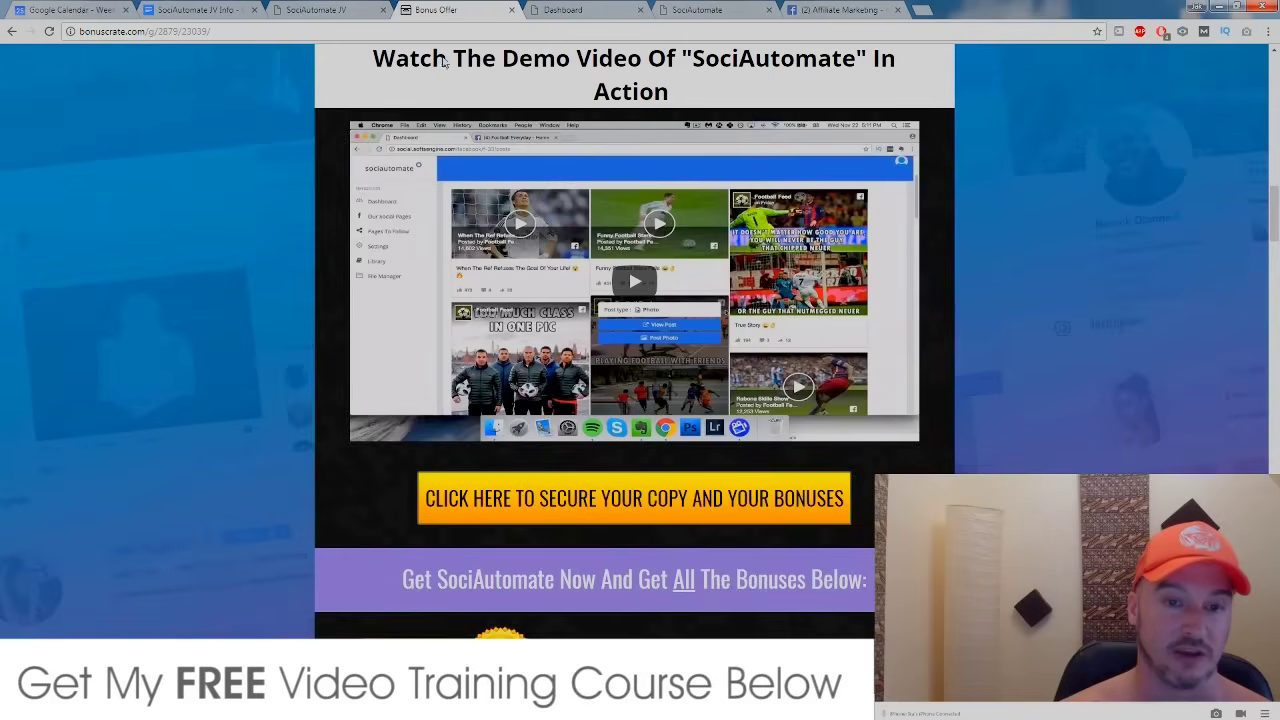
scroll(445, 62, "down", 2)
scroll(445, 62, "down", 4)
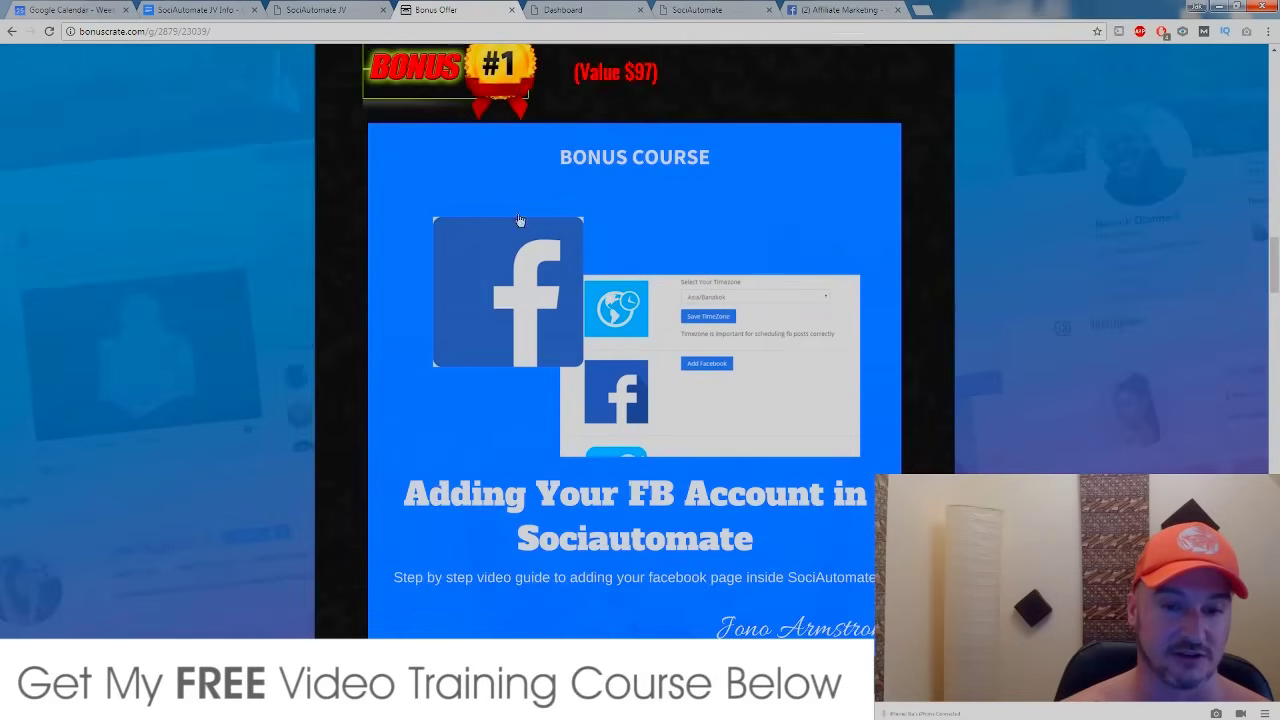
left_click(188, 10)
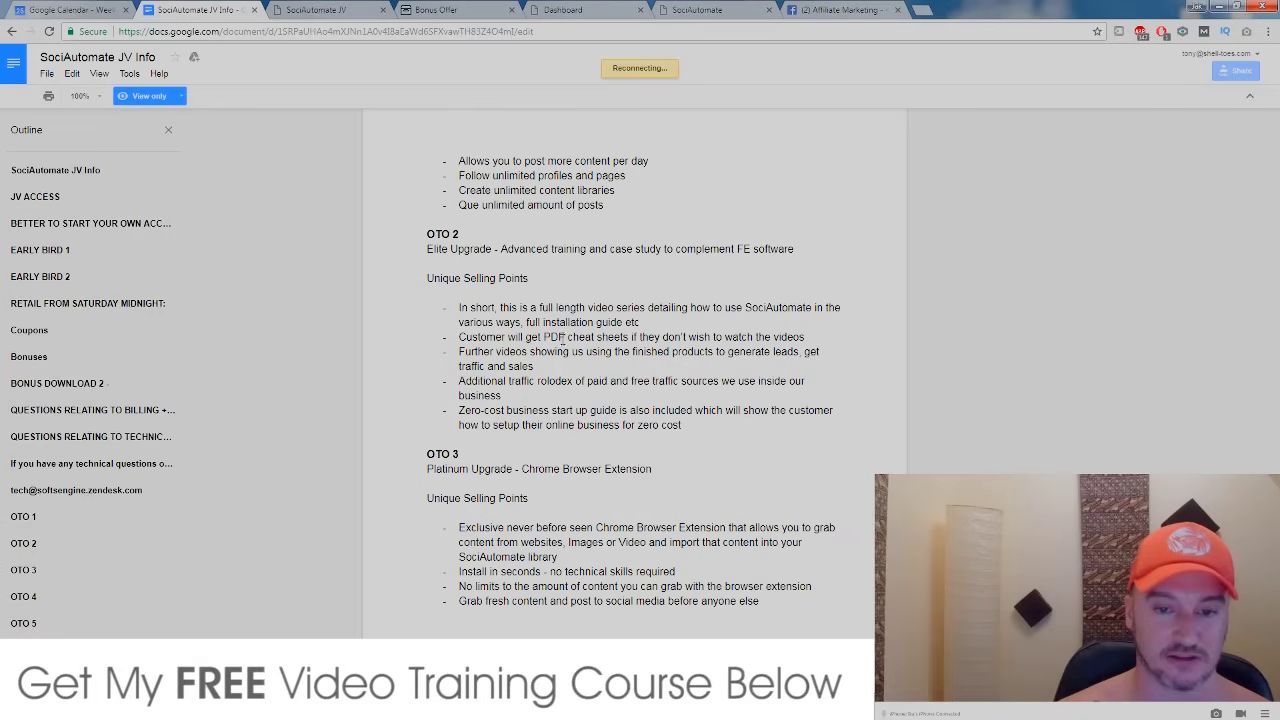
Compare the doc's upsells against the JV funnel's front-end, upsell and downsell prices
scroll(573, 332, "down", 1)
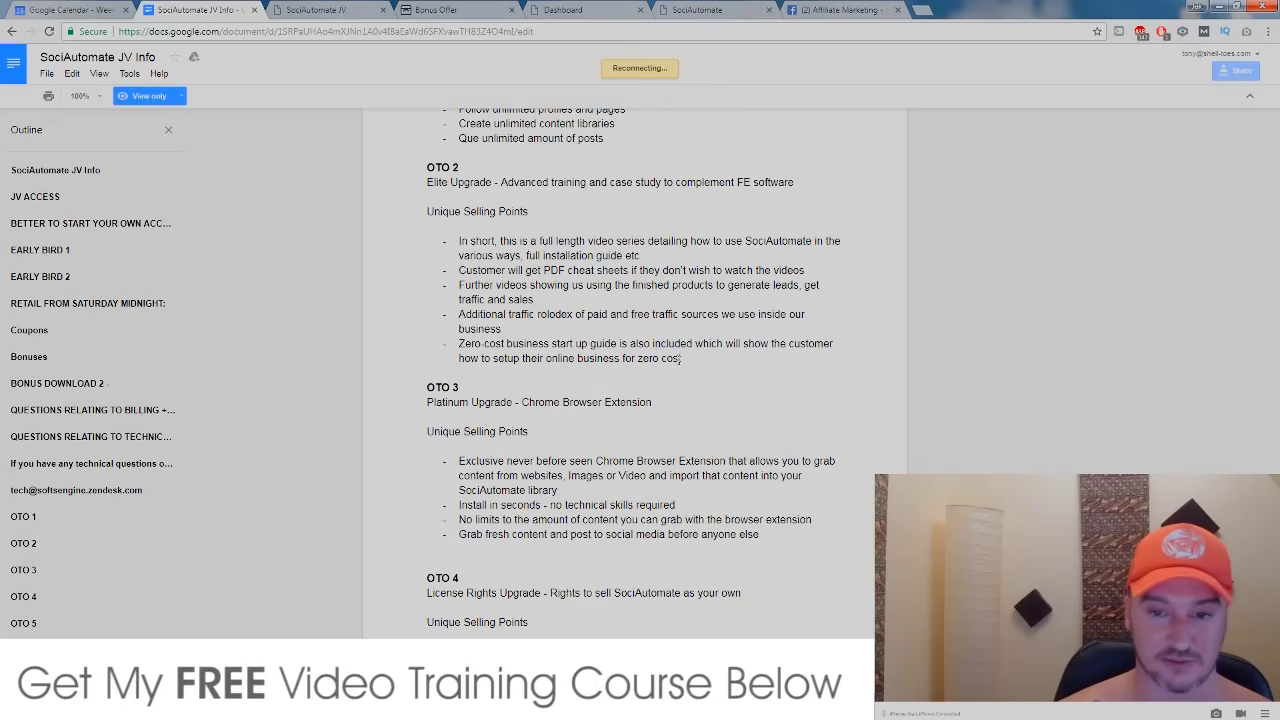
scroll(620, 367, "down", 1)
scroll(640, 362, "down", 1)
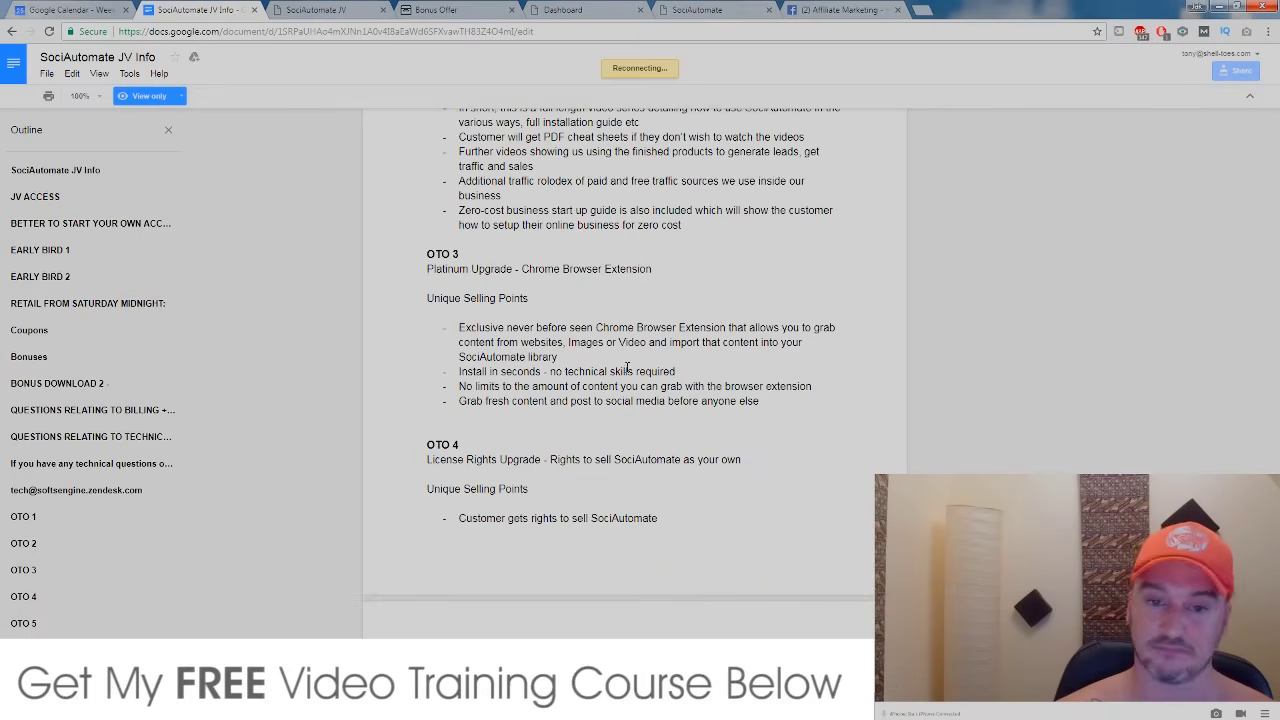
scroll(679, 352, "up", 2)
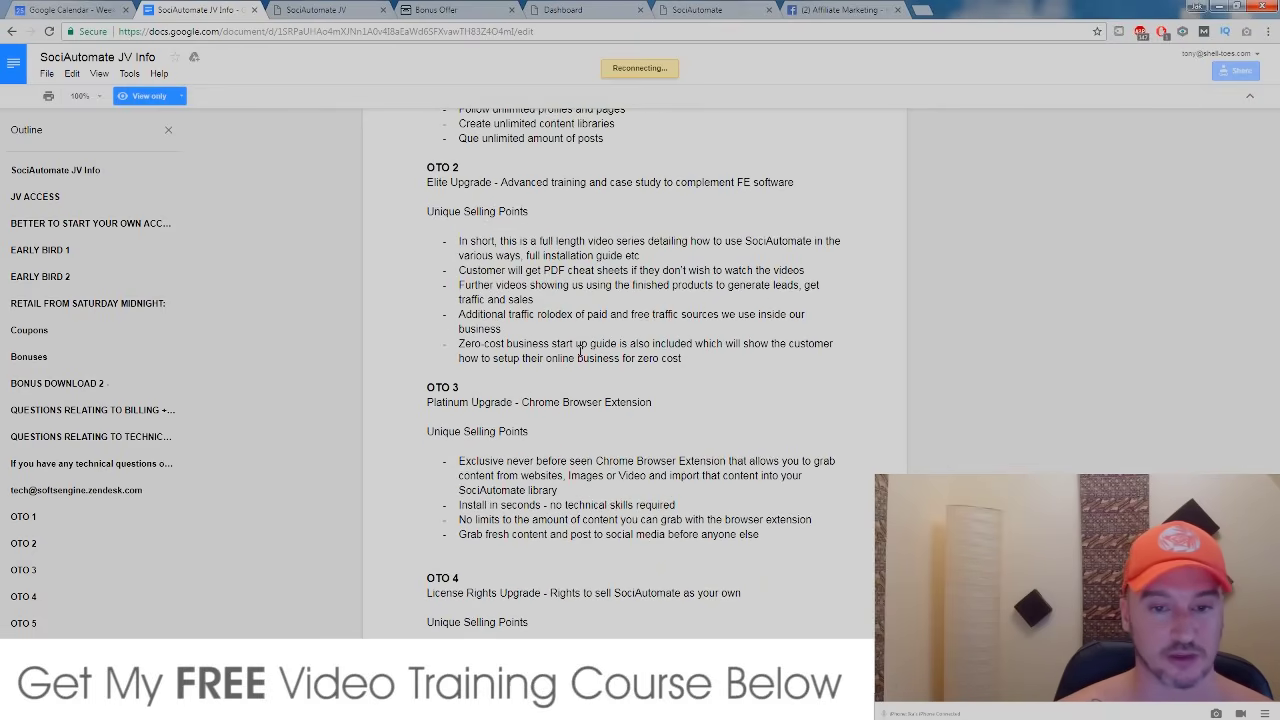
scroll(680, 355, "down", 1)
left_click(328, 12)
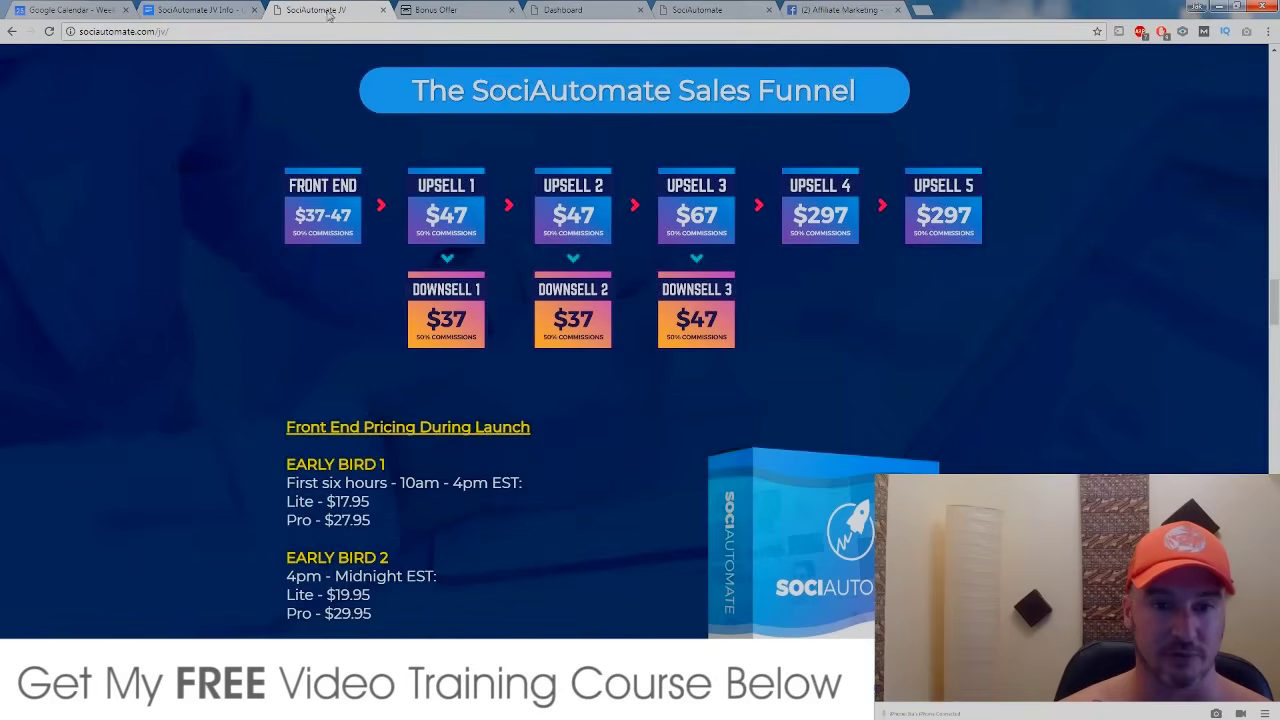
key("ctrl+shift+Tab")
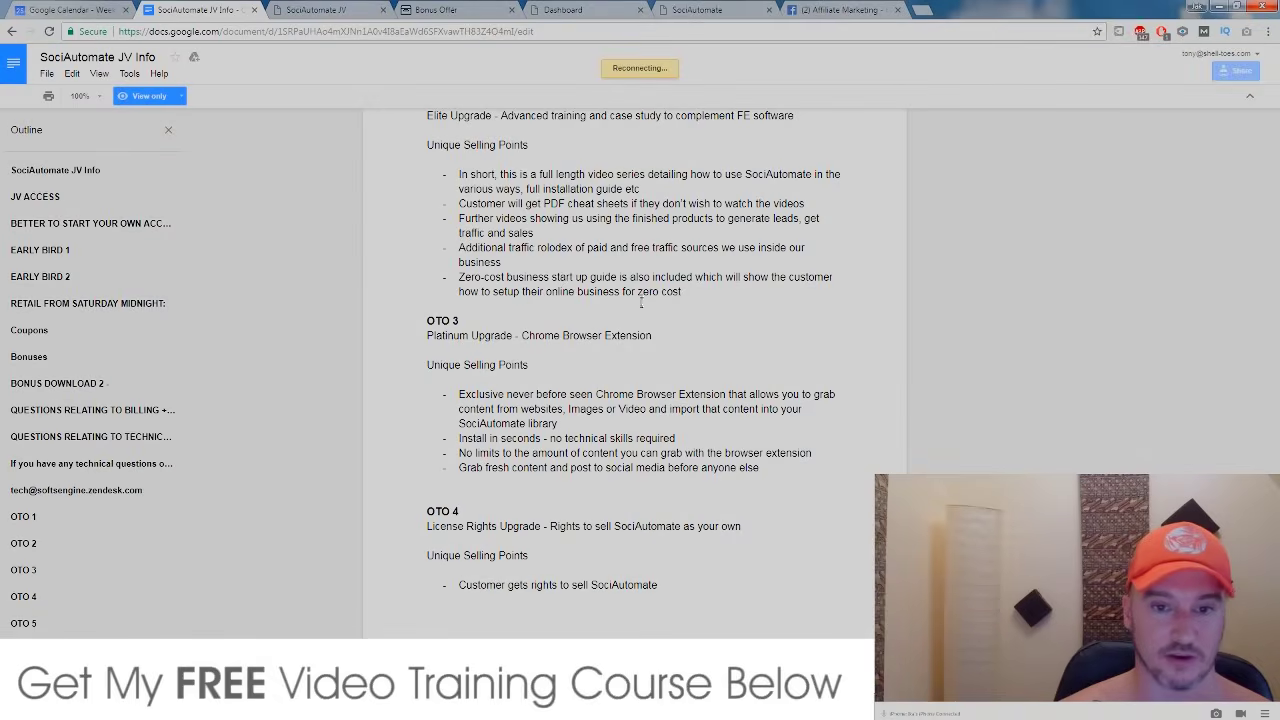
scroll(546, 273, "up", 1)
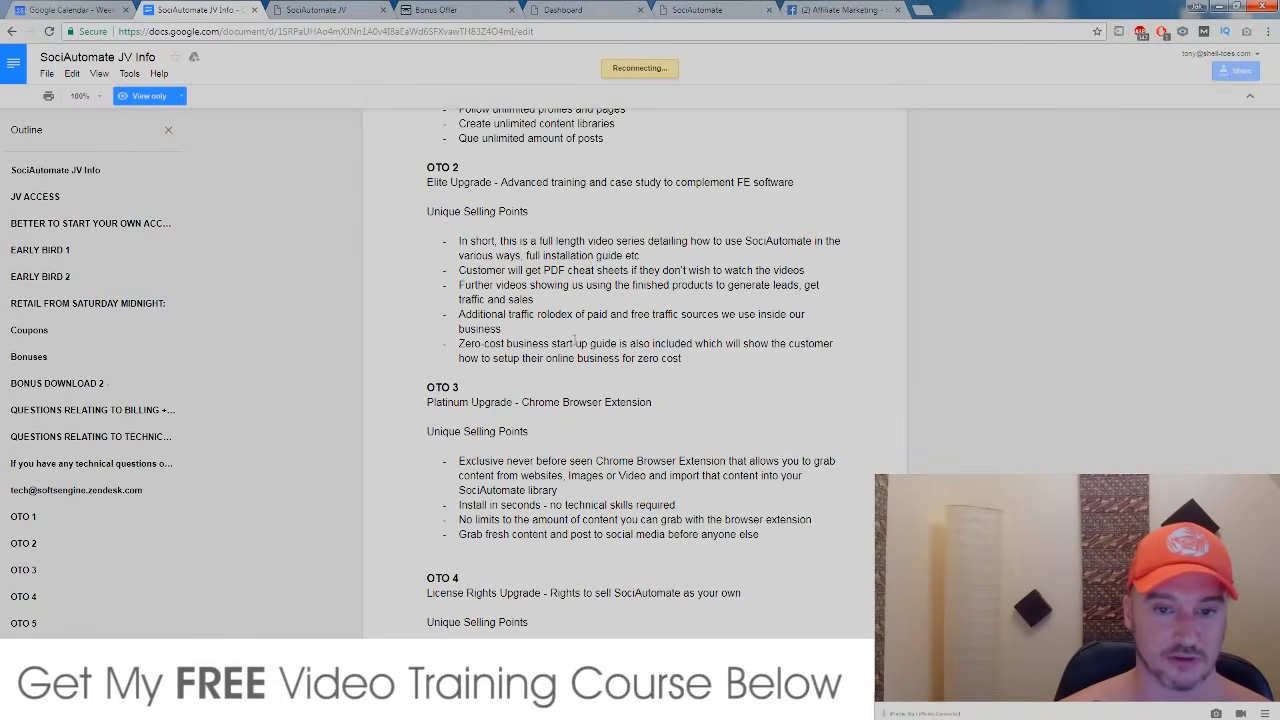
left_click(338, 14)
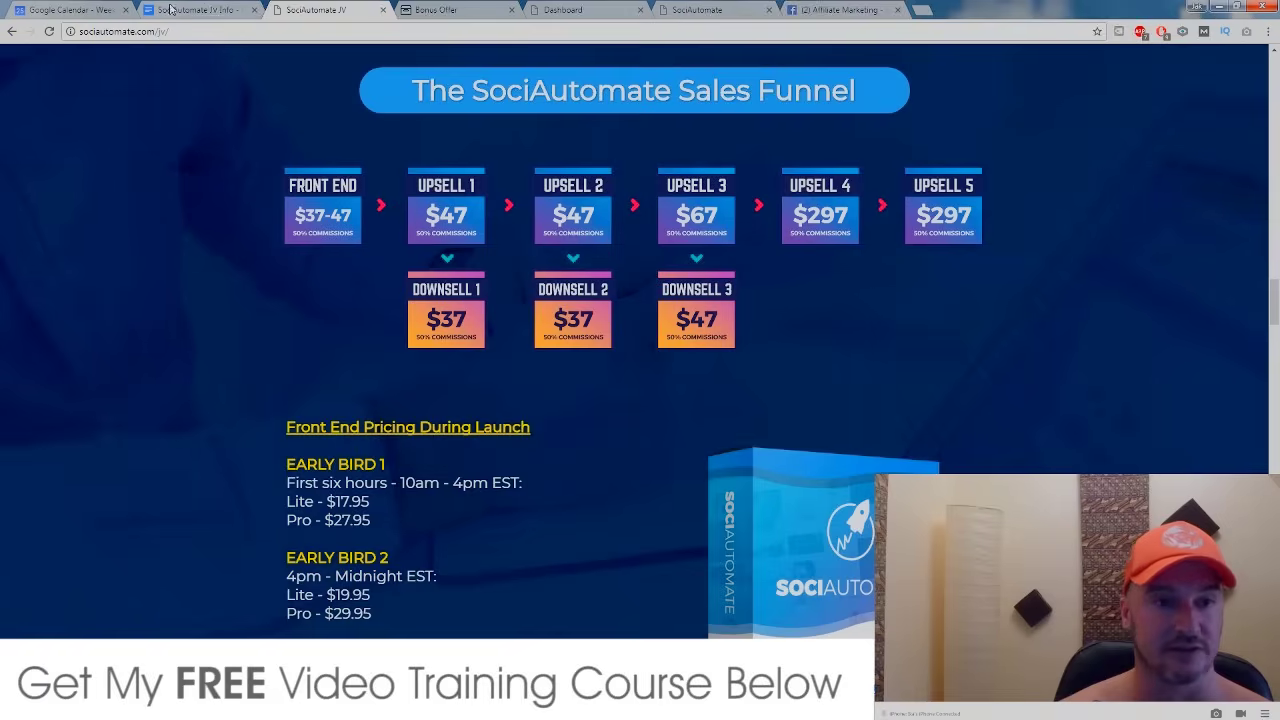
Scroll the JV Info doc to OTO 4 License Rights Upgrade, checking it against funnel prices
key("ctrl+shift+Tab")
scroll(497, 330, "down", 1)
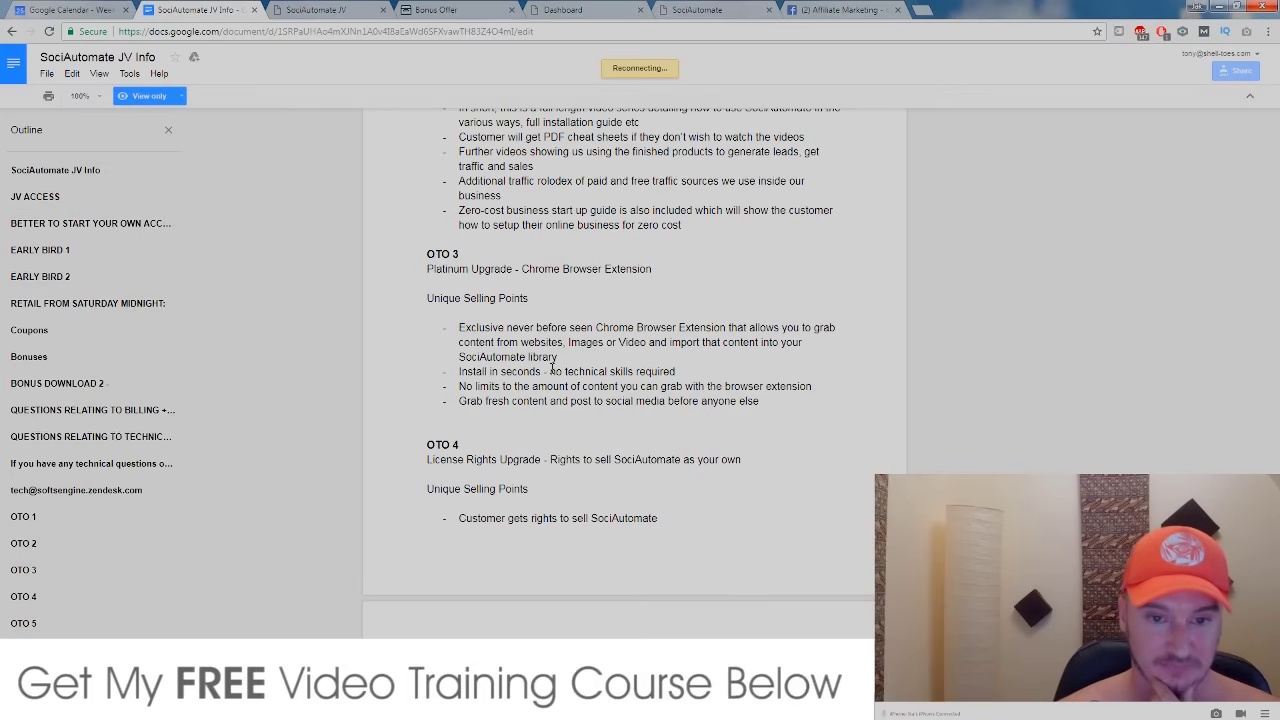
scroll(551, 370, "down", 1)
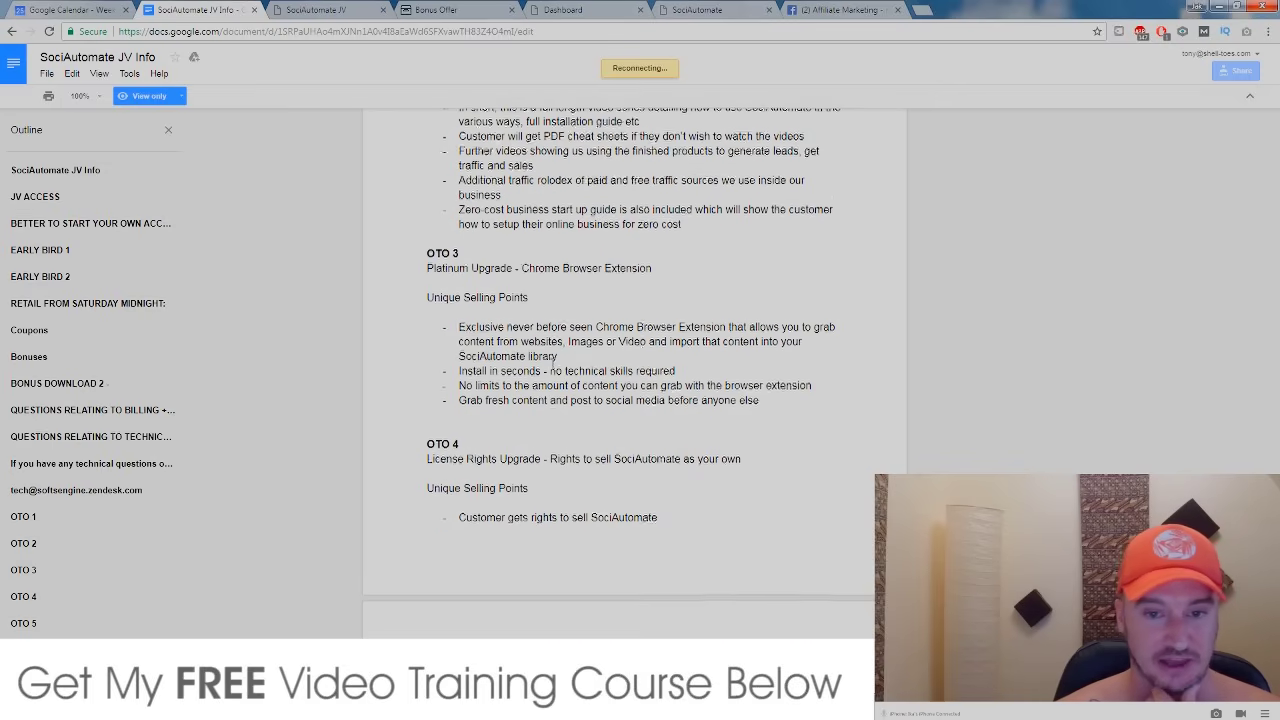
scroll(551, 368, "down", 3)
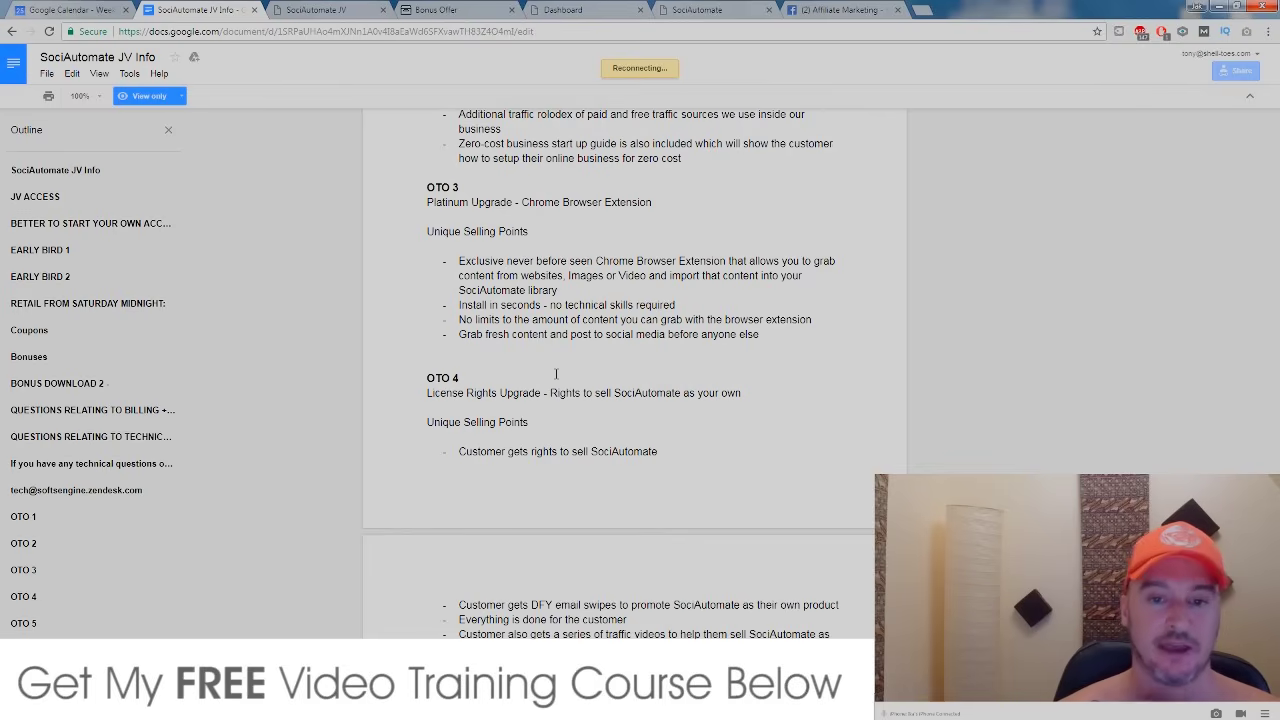
scroll(555, 368, "down", 4)
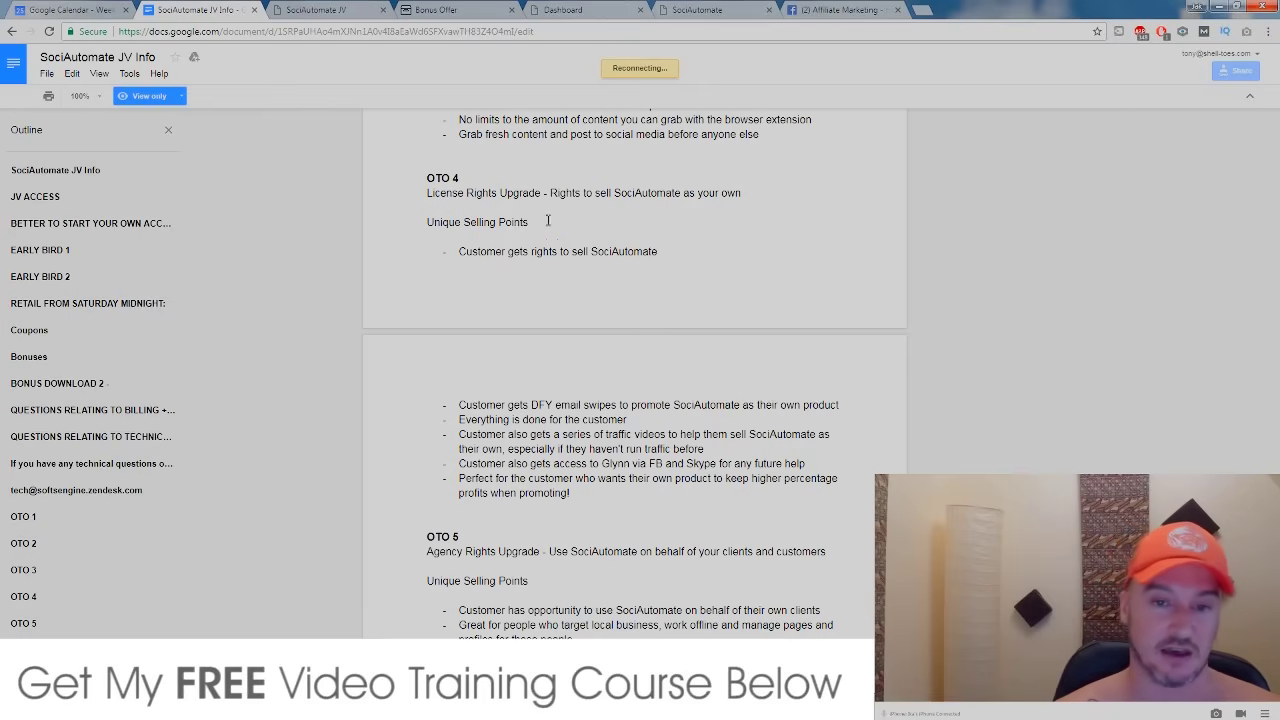
scroll(574, 301, "down", 3)
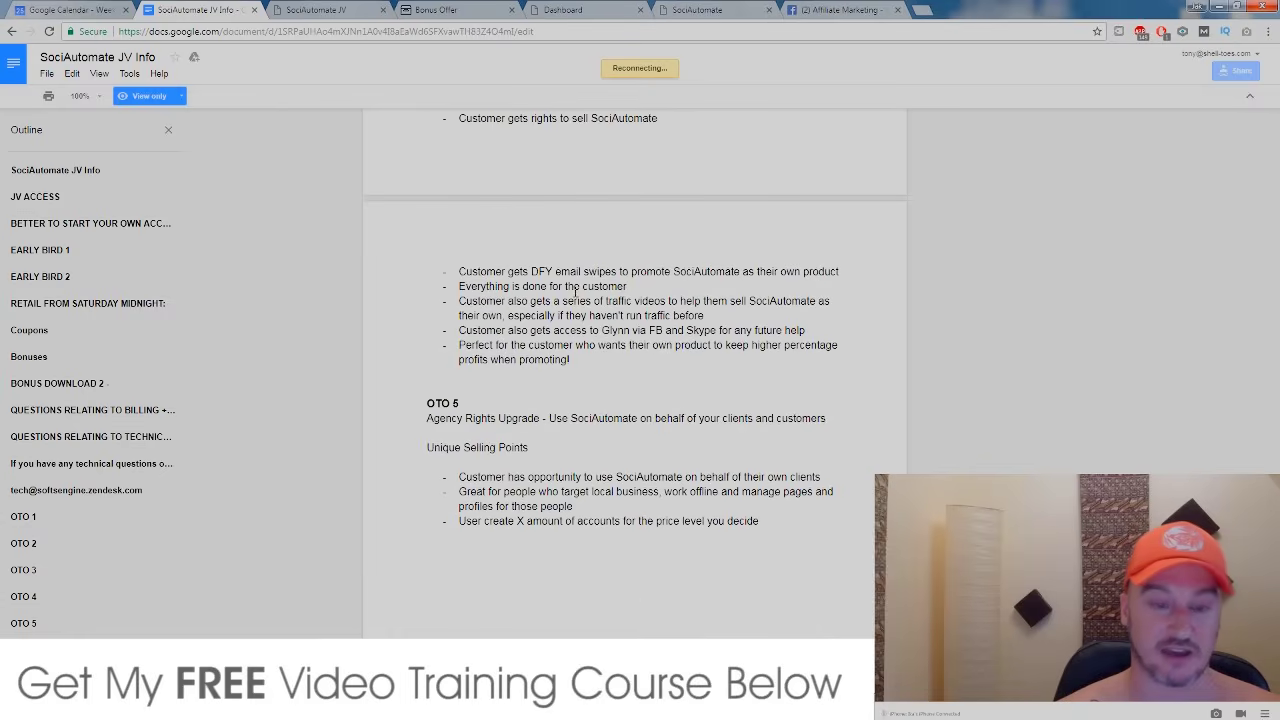
scroll(574, 301, "up", 4)
left_click(320, 12)
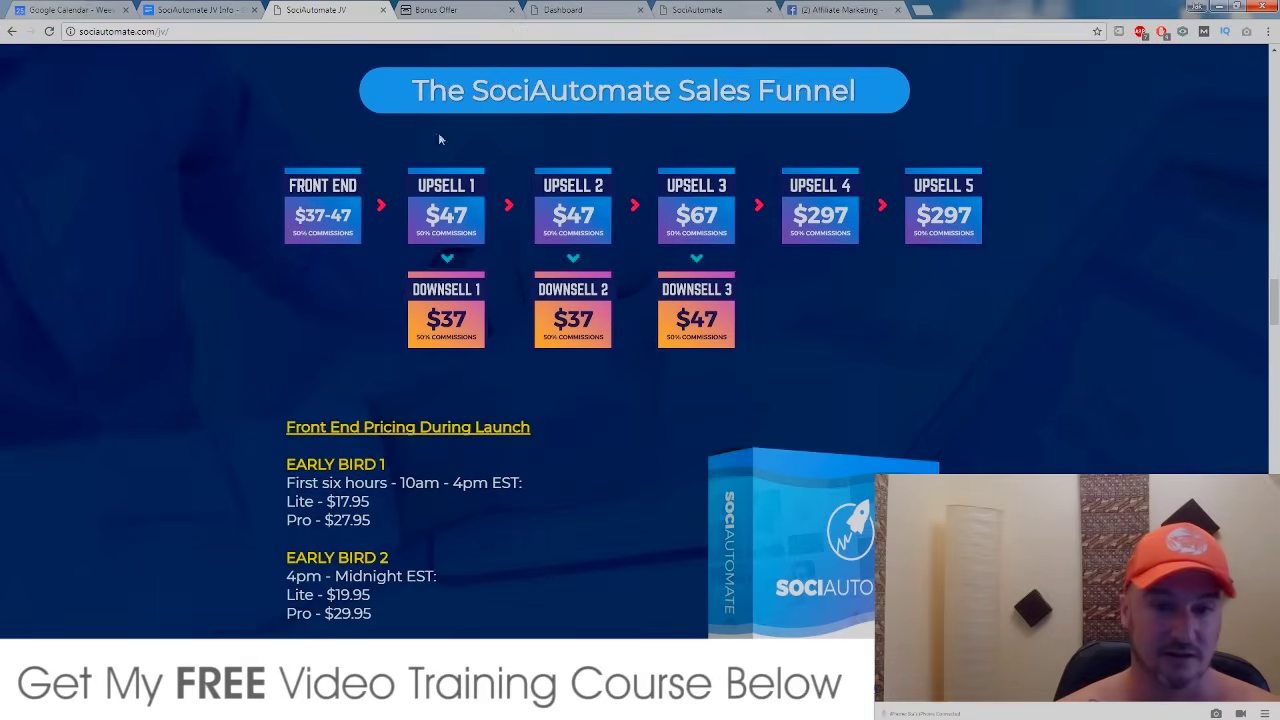
left_click(200, 10)
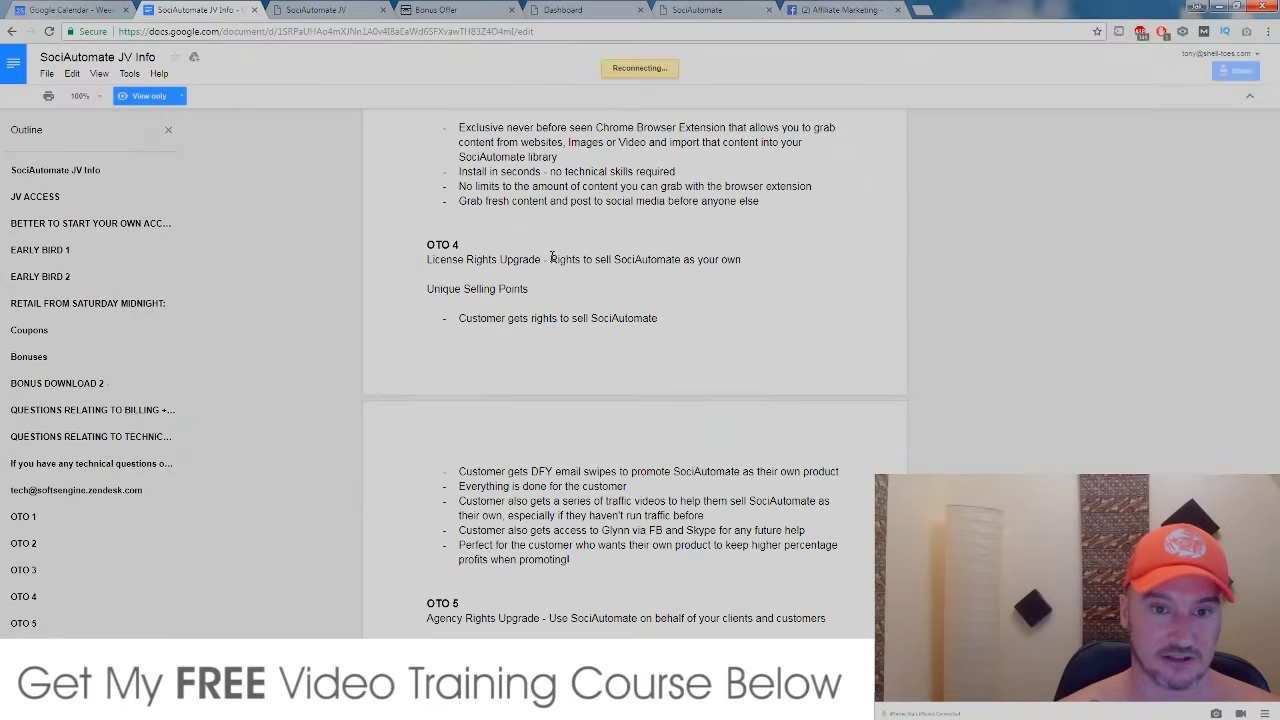
left_click(330, 12)
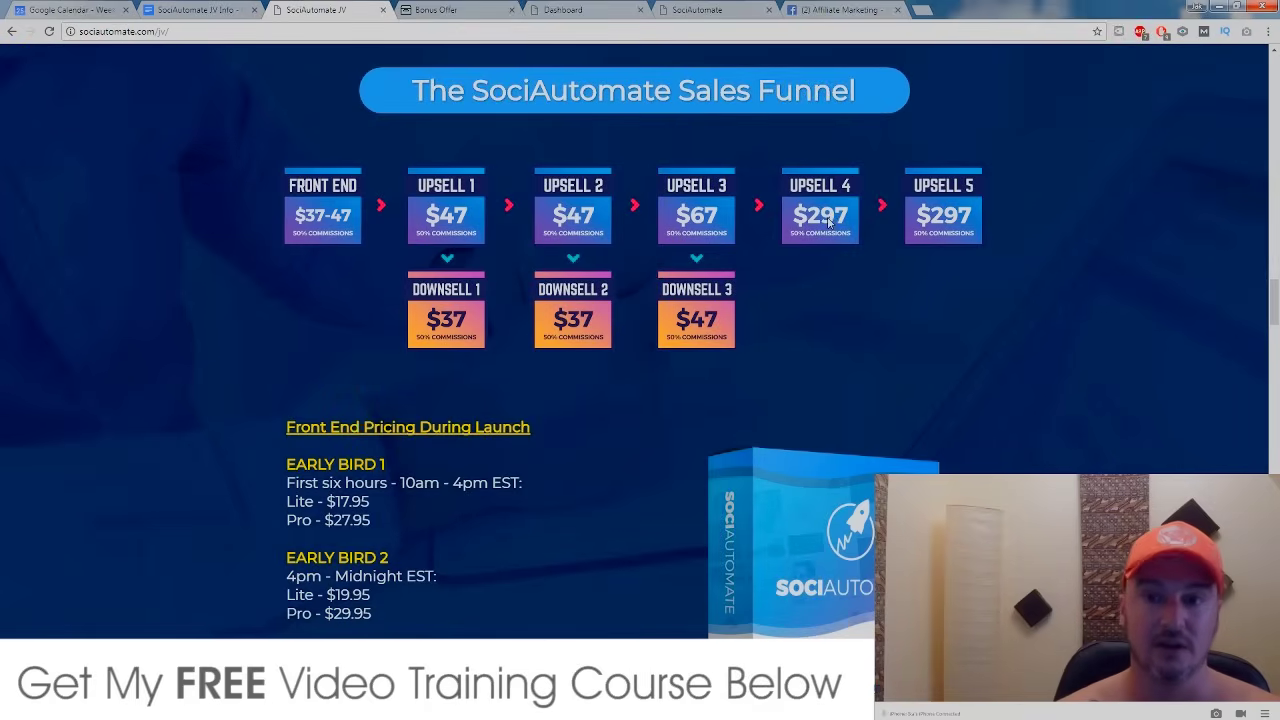
left_click(200, 10)
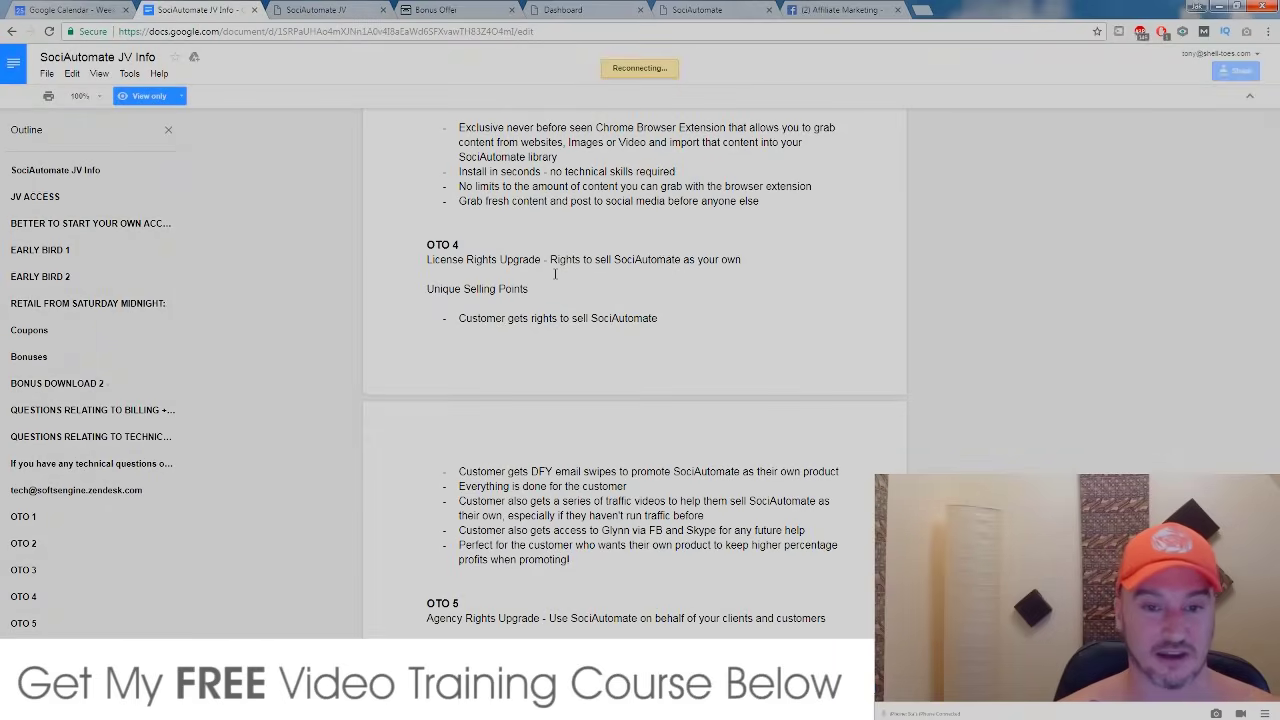
Check the doc's upsell list against the sales funnel page prices
scroll(555, 273, "down", 2)
scroll(393, 310, "down", 1)
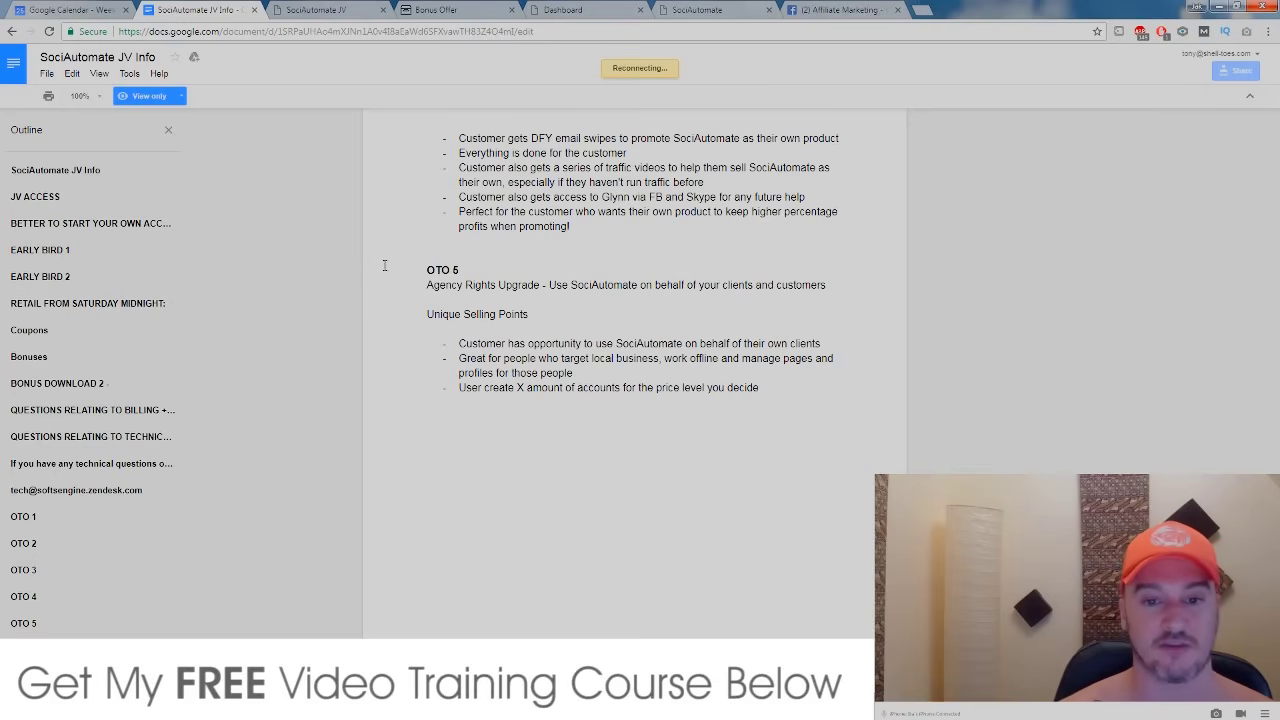
left_click(277, 11)
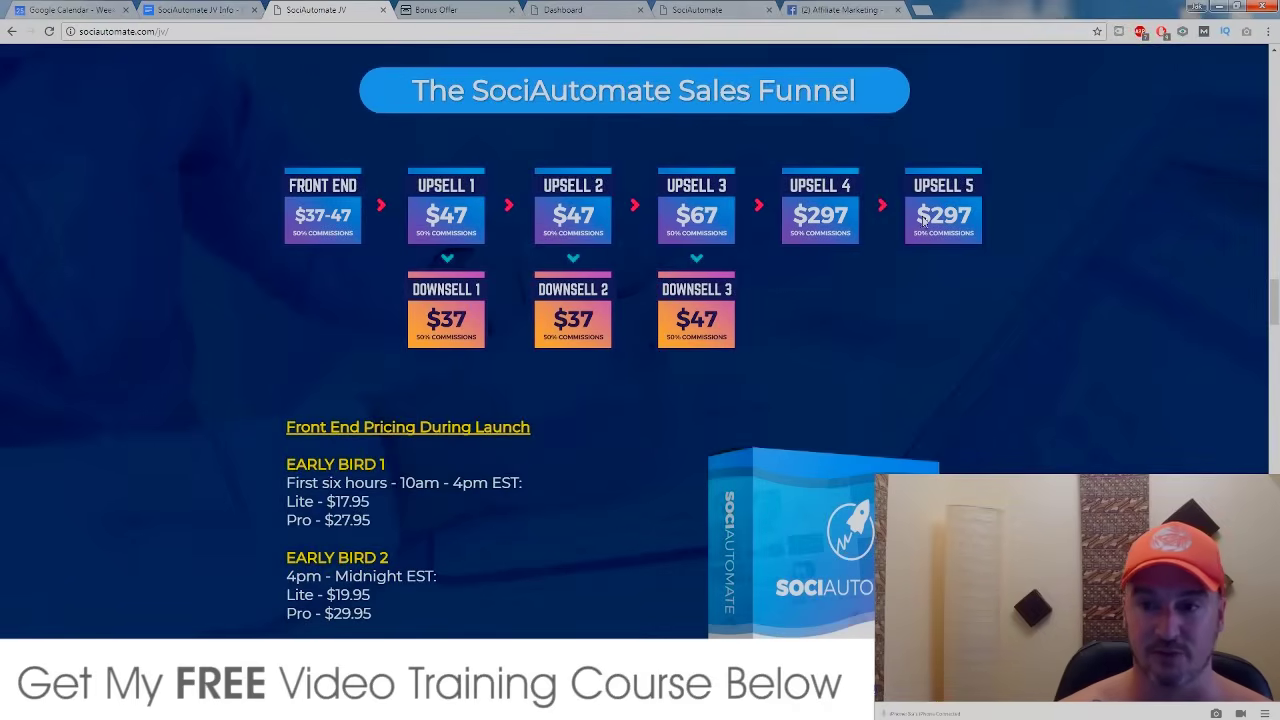
left_click(190, 12)
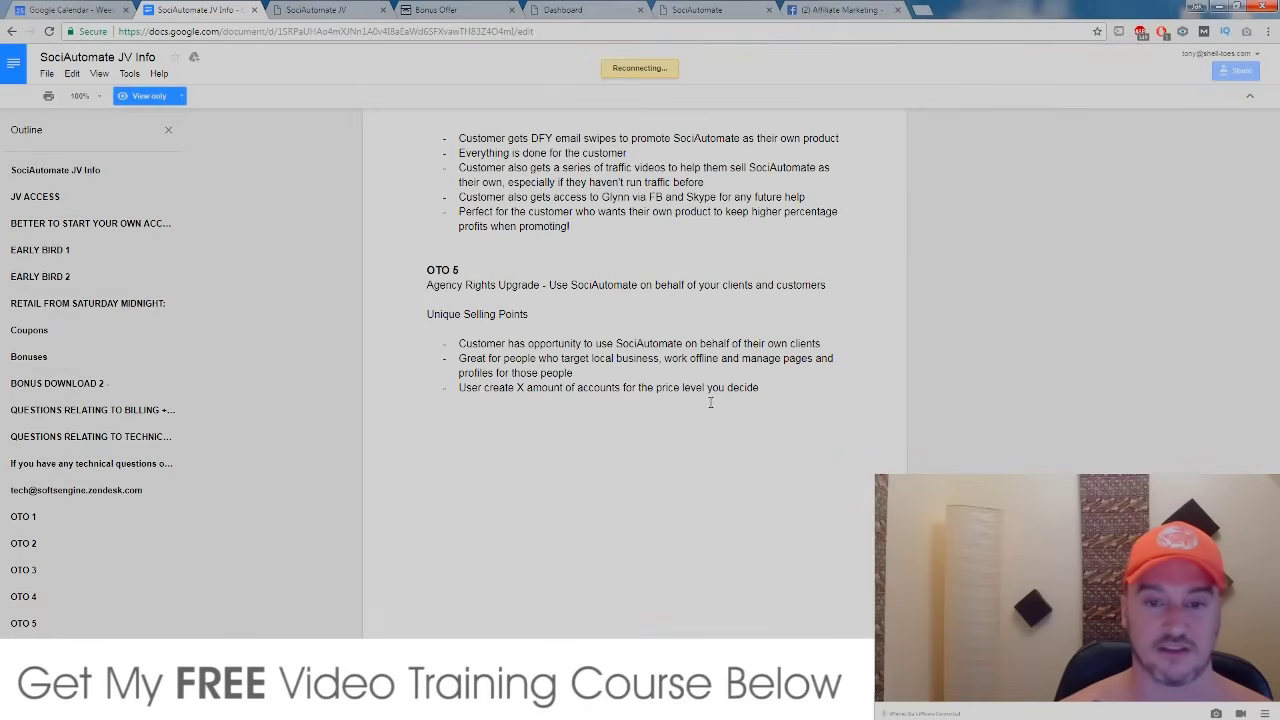
Highlight the OTO 2 heading, then scroll up to the Coupons and Bonuses sections
scroll(710, 402, "up", 1)
scroll(700, 404, "up", 2)
scroll(686, 405, "up", 2)
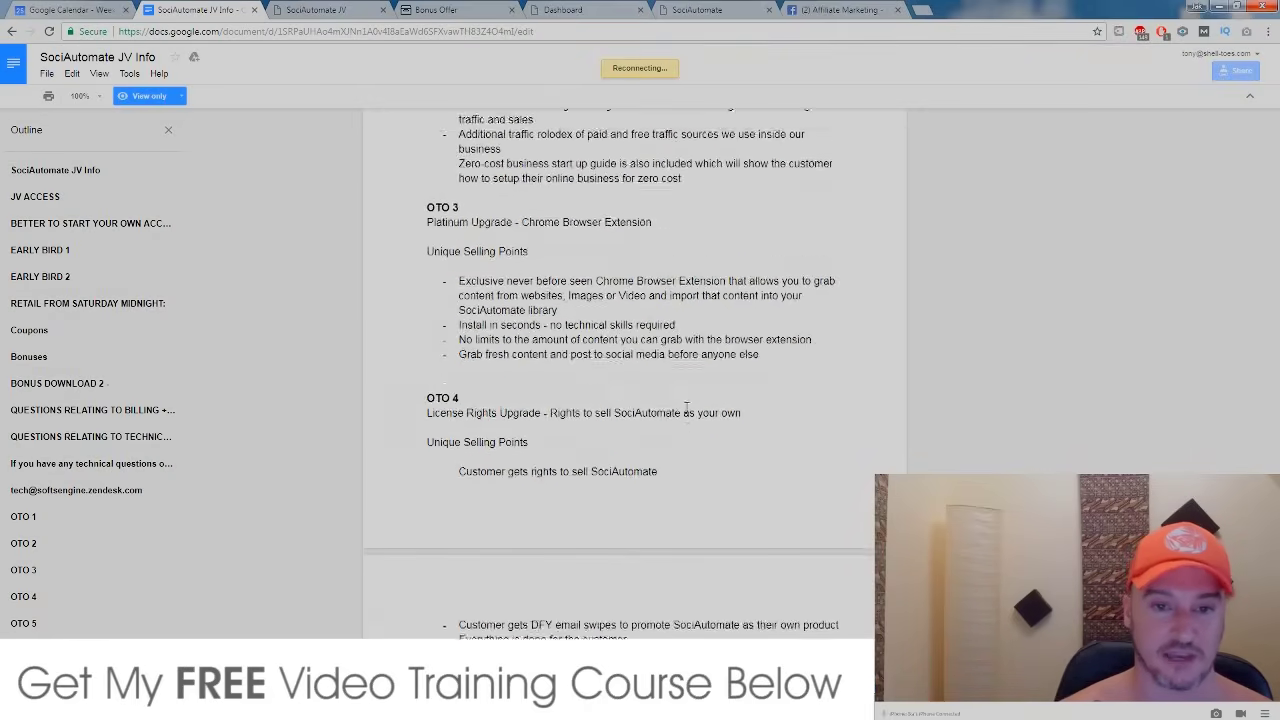
scroll(690, 400, "up", 2)
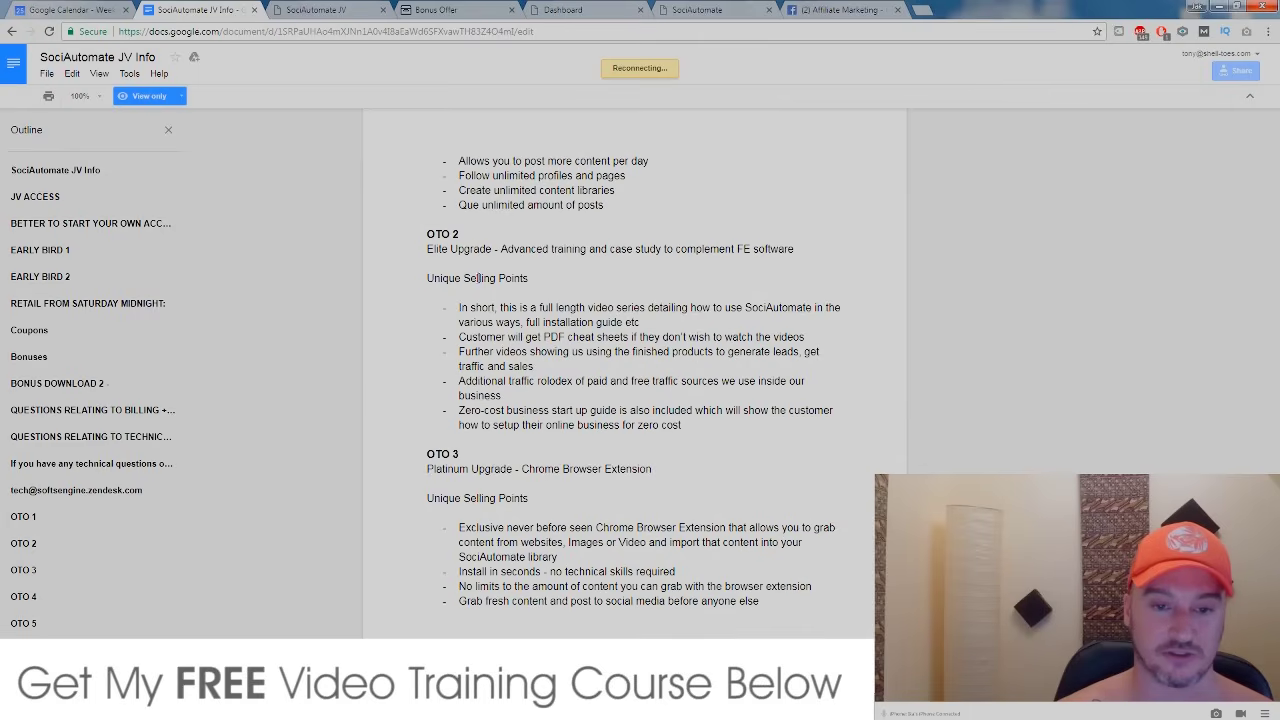
scroll(485, 276, "down", 1)
left_click_drag(427, 168, 466, 170)
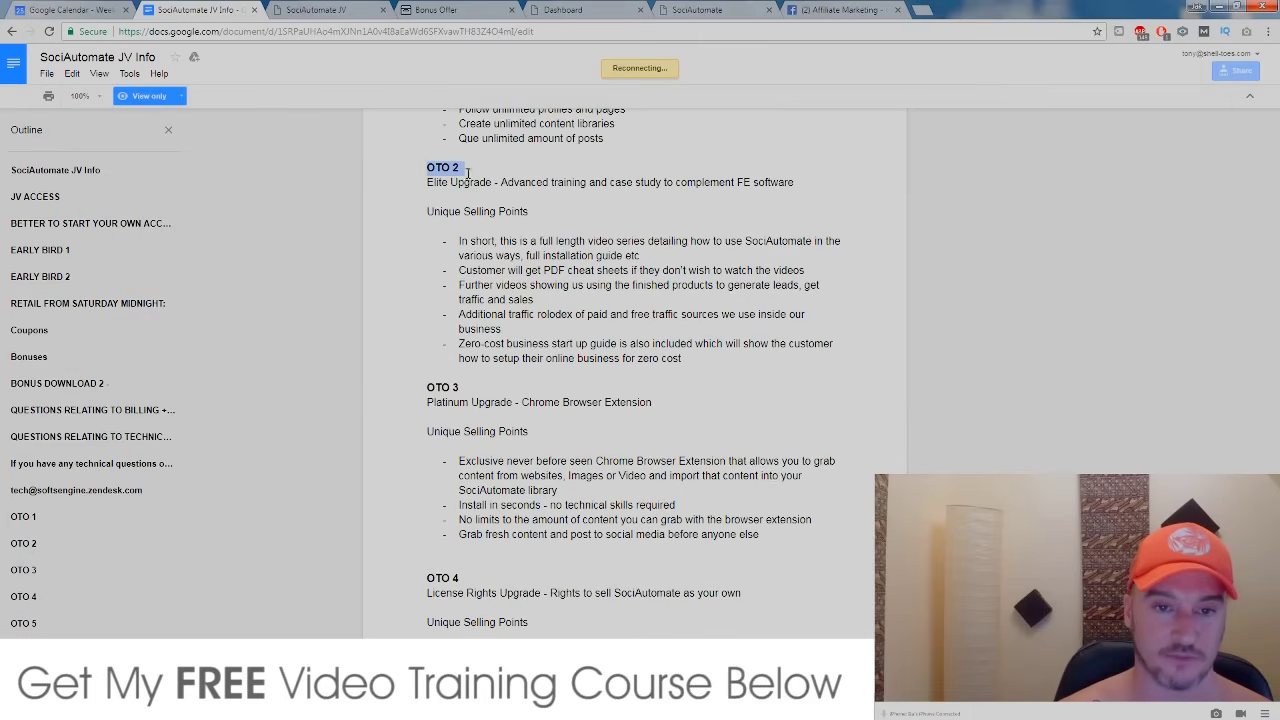
scroll(661, 377, "up", 5)
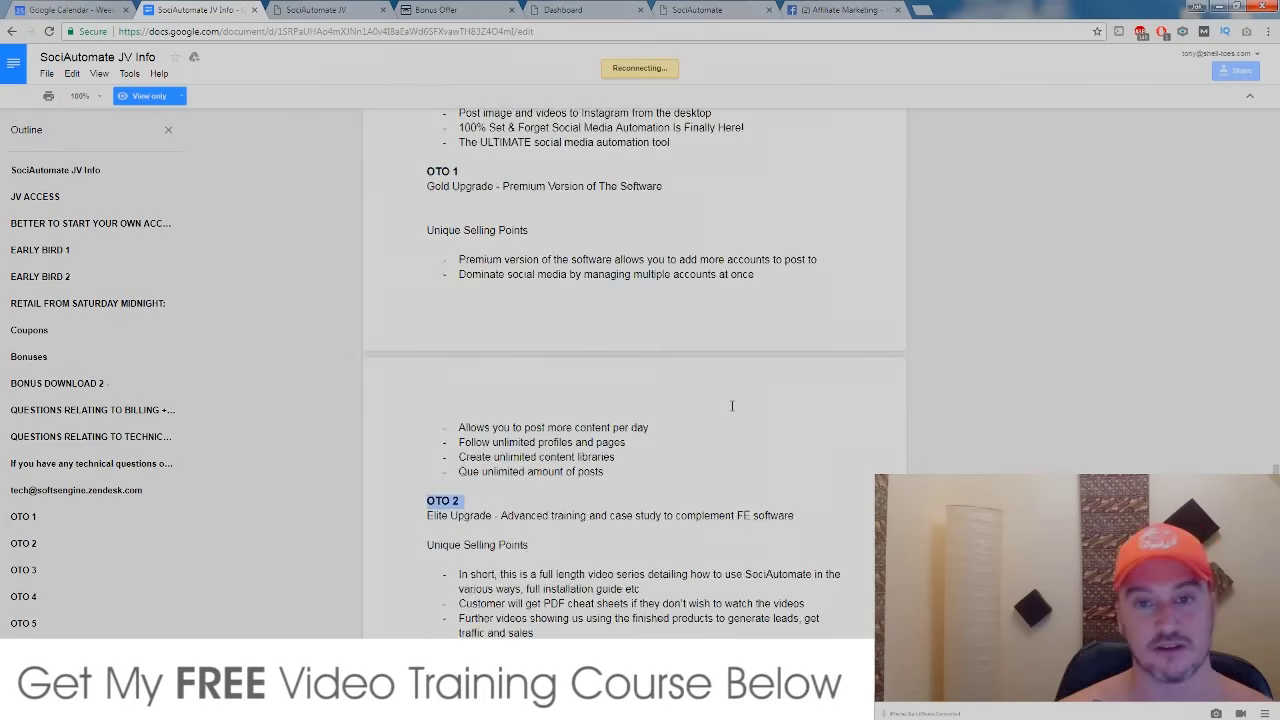
scroll(700, 390, "up", 5)
scroll(743, 401, "up", 5)
scroll(743, 401, "up", 5)
scroll(743, 401, "up", 4)
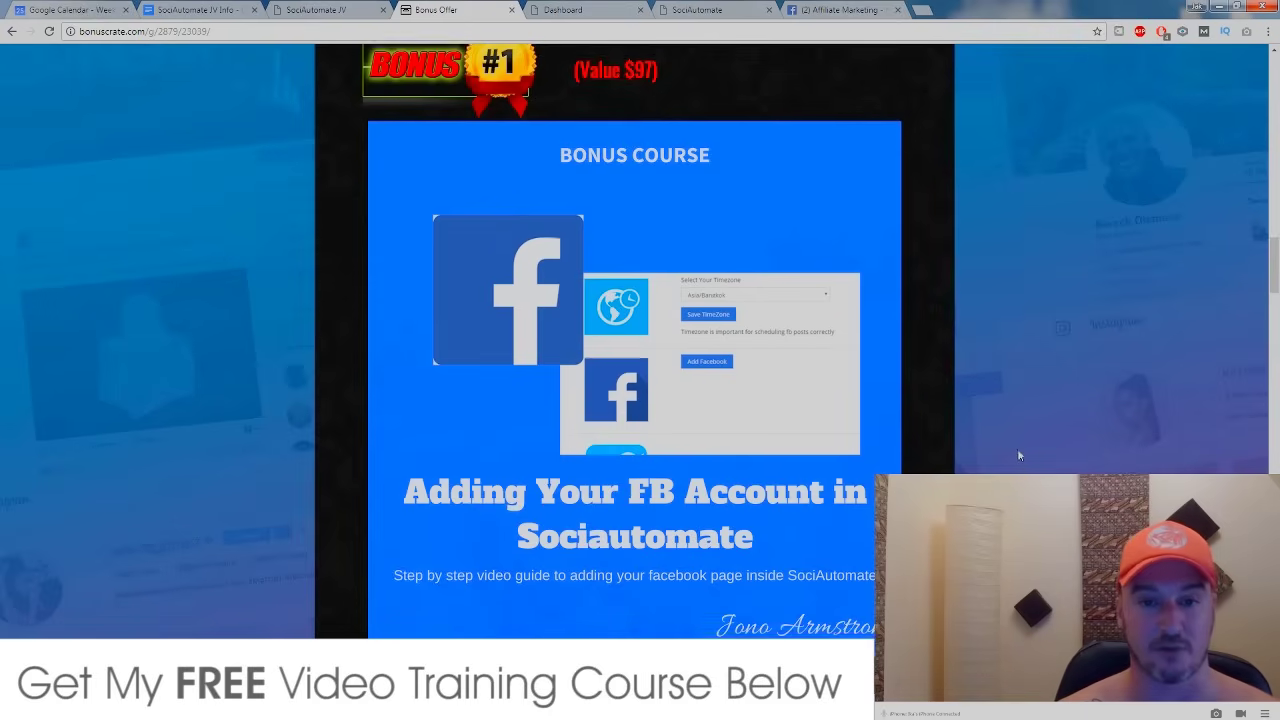
Scroll down the BonusCrate offer page through bonuses #2 to #5
scroll(1017, 448, "down", 4)
scroll(1017, 448, "down", 5)
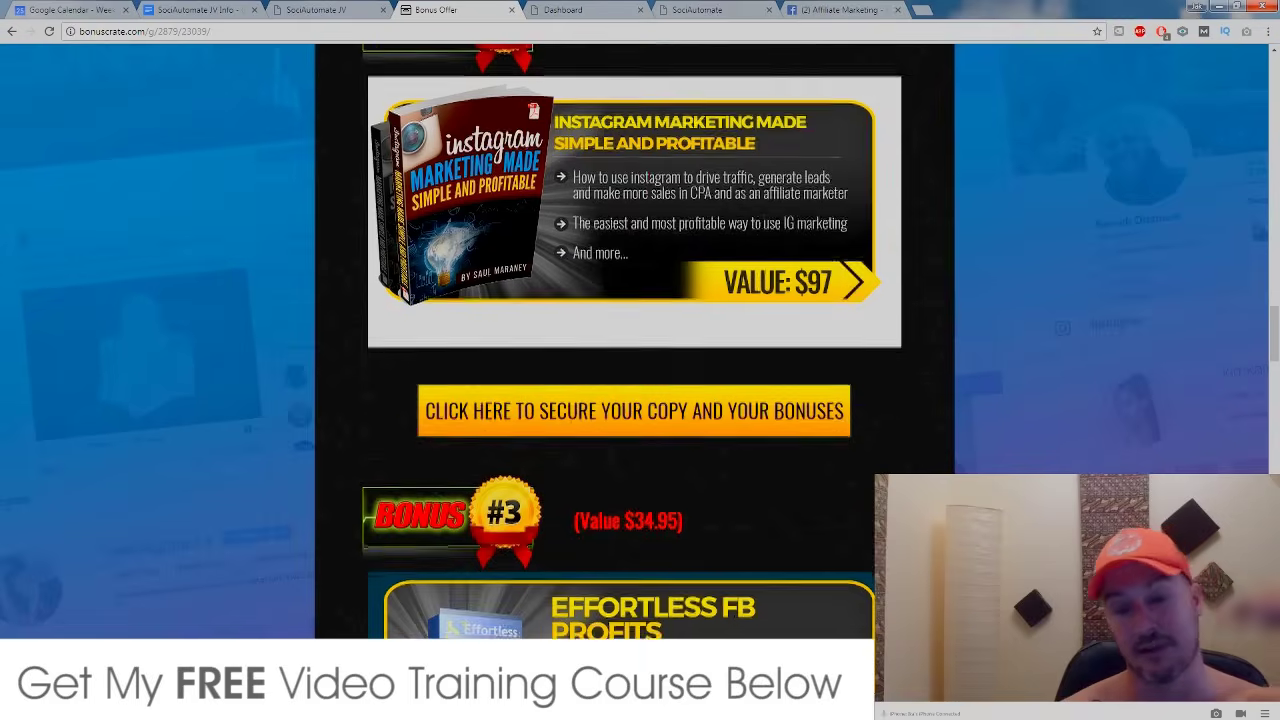
scroll(1017, 448, "down", 3)
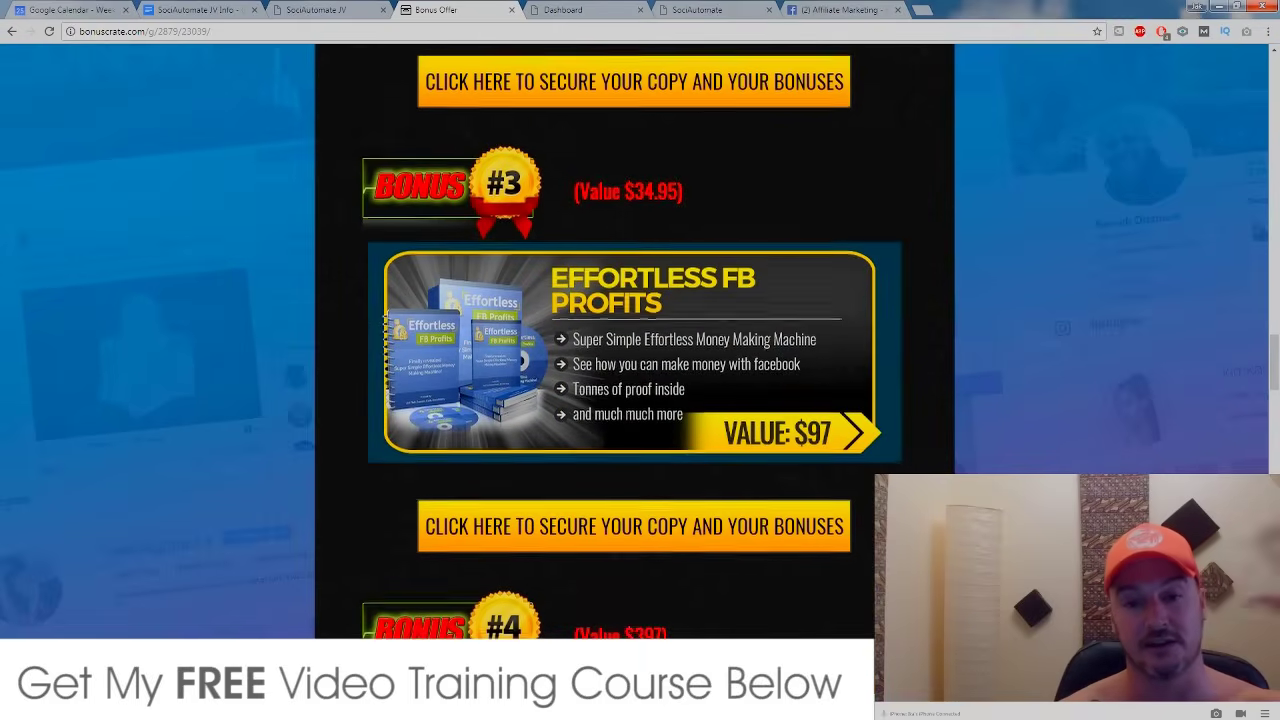
scroll(635, 340, "down", 4)
scroll(635, 340, "down", 4)
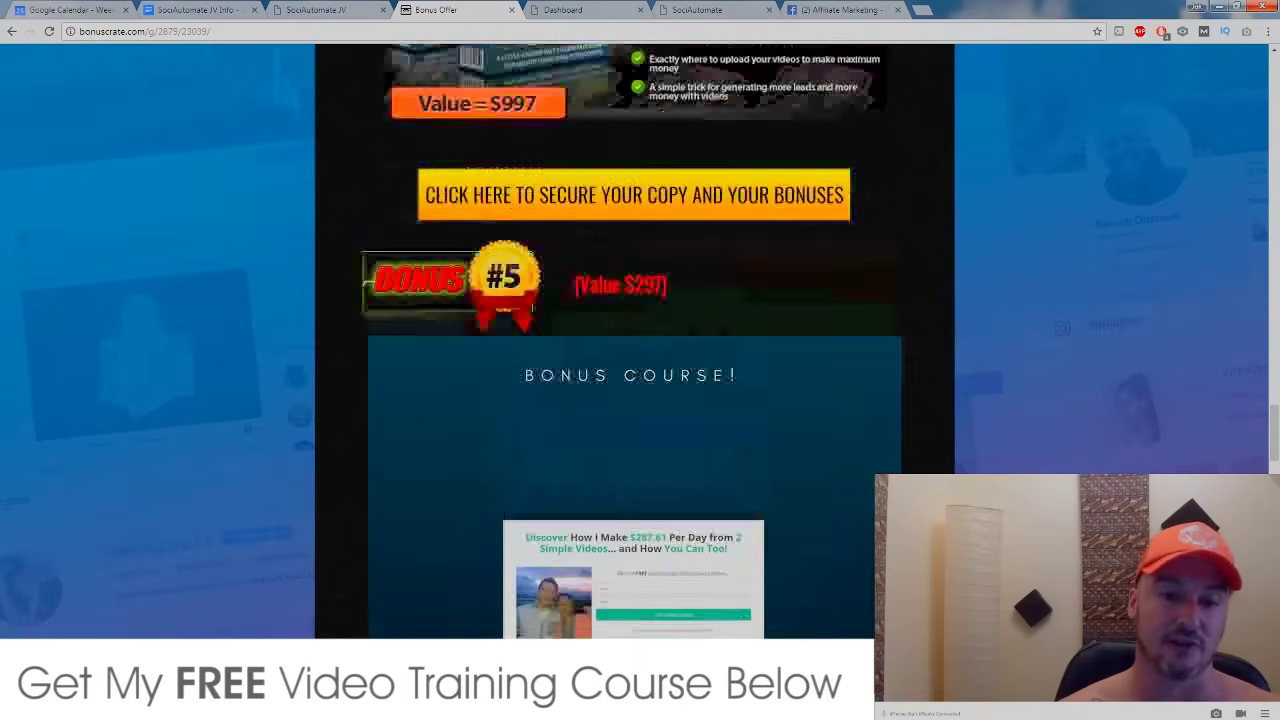
Scroll back up to the SociAutomate demo video section
scroll(635, 340, "up", 8)
scroll(635, 340, "up", 8)
scroll(635, 340, "up", 3)
scroll(635, 340, "up", 3)
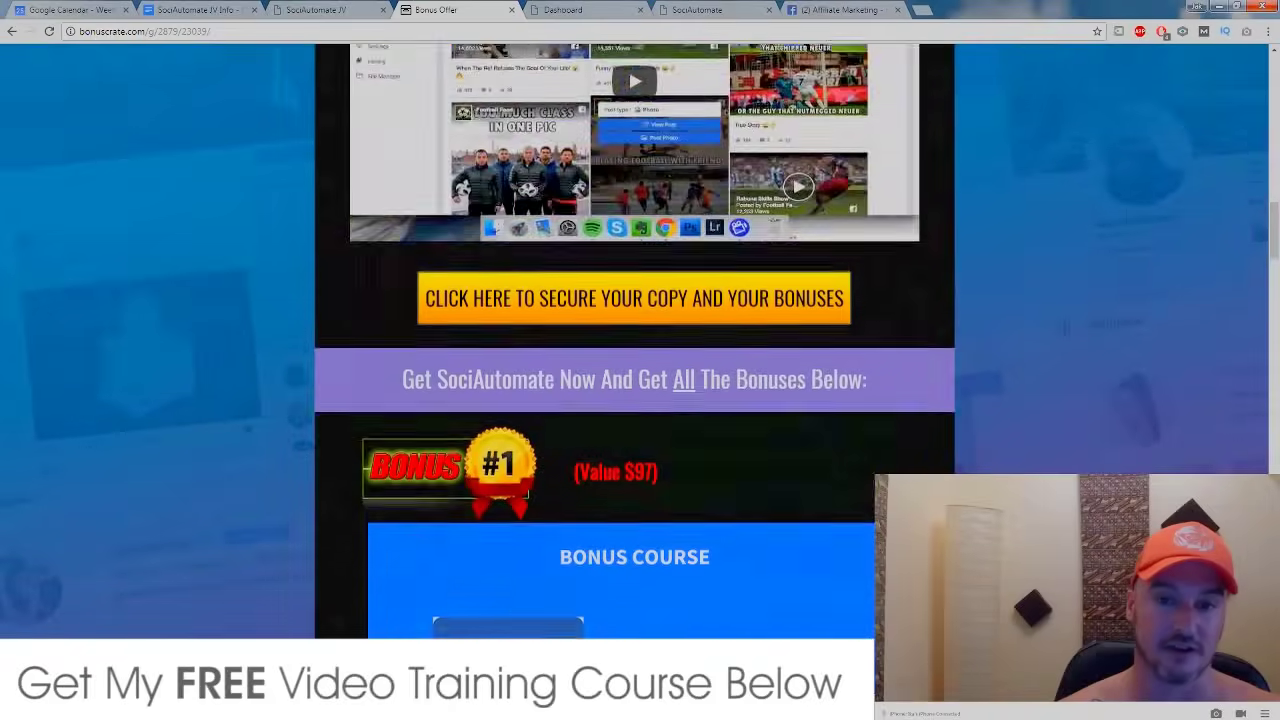
scroll(635, 340, "up", 3)
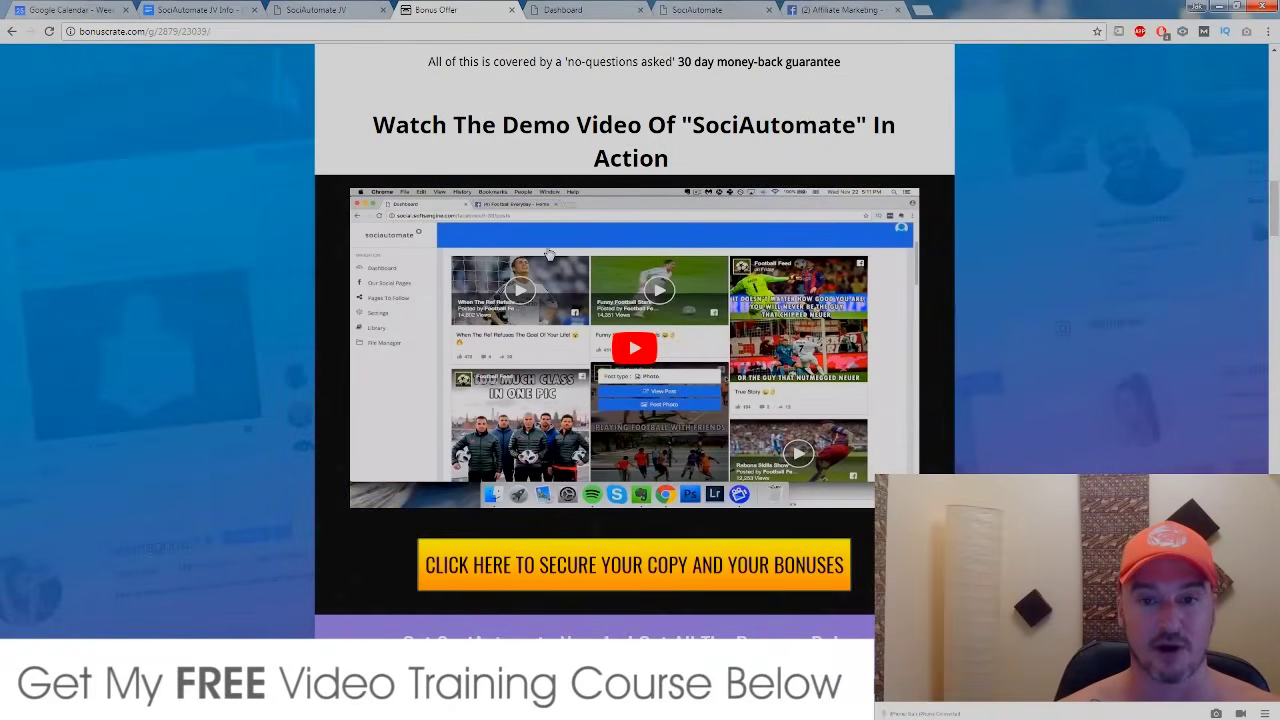